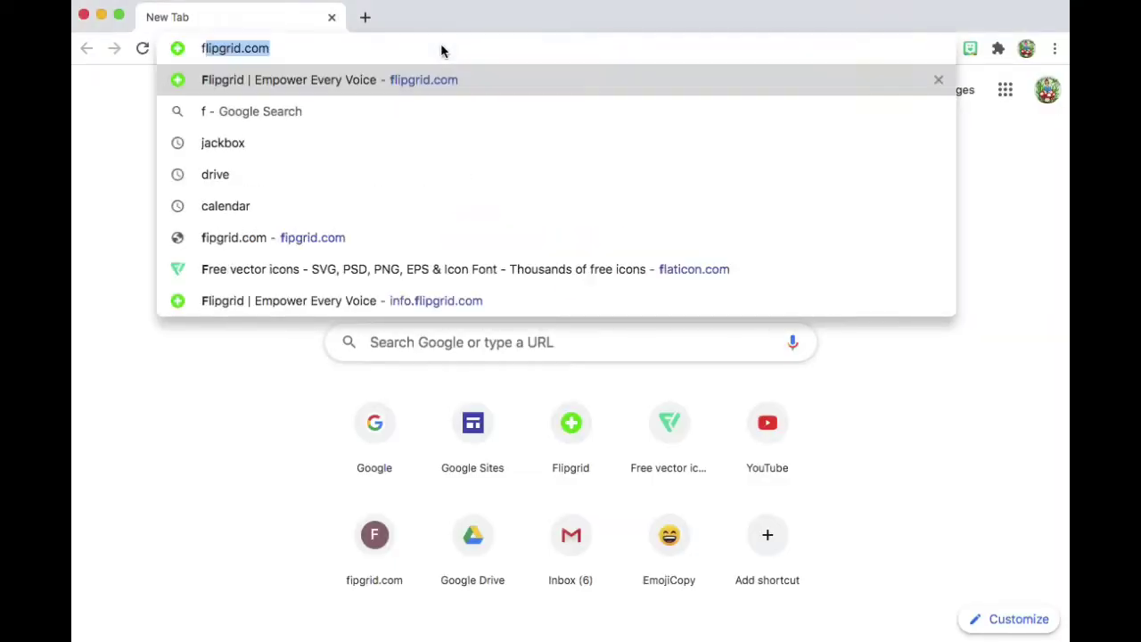
Load flipgrid.com in Chrome and start a new Flipgrid account with Signup.
{"action": "type", "text": "com"}
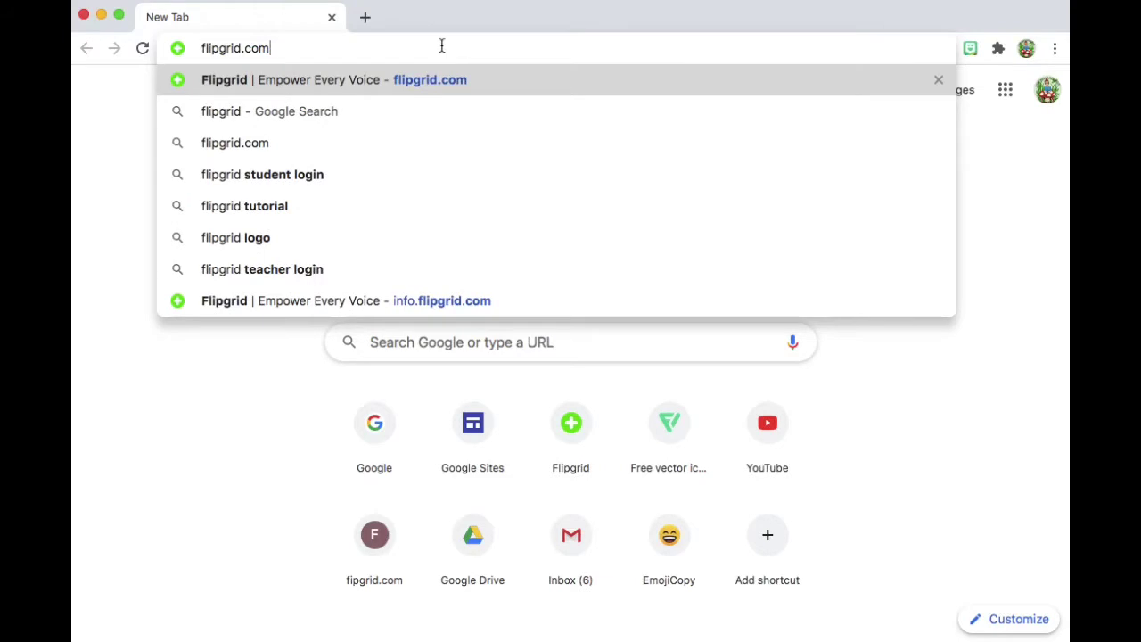
{"action": "key", "text": "Return"}
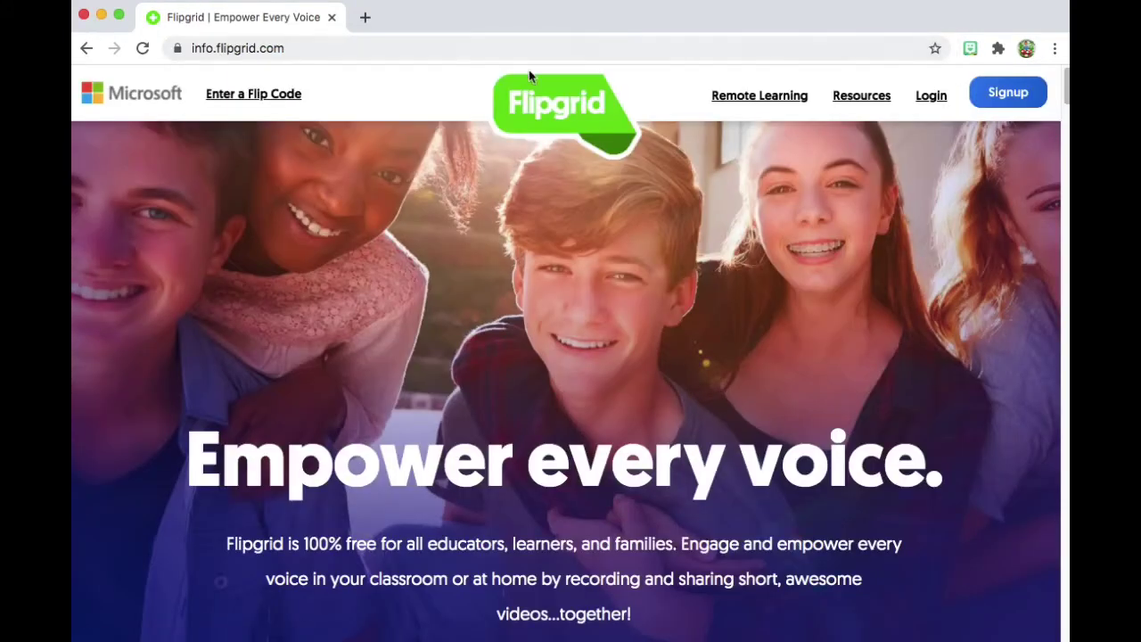
{"action": "left_click", "coordinate": [998, 95]}
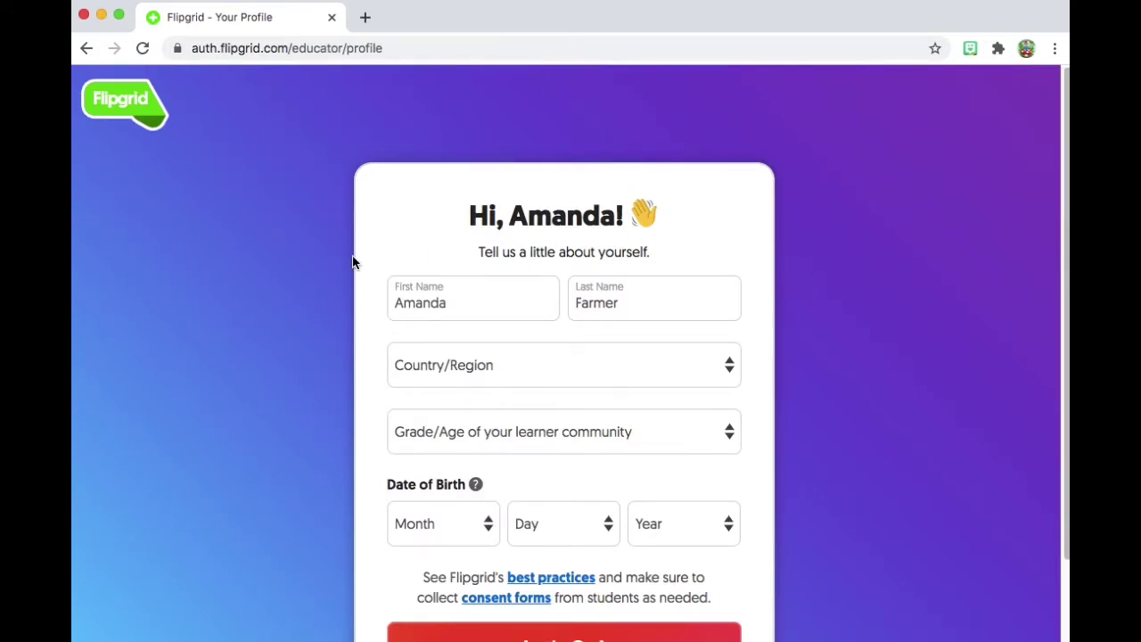
Set the country to United States and the learner level to Middle school (ages 11-13).
{"action": "scroll", "coordinate": [353, 262], "scroll_direction": "down", "scroll_amount": 2}
{"action": "left_click", "coordinate": [446, 290]}
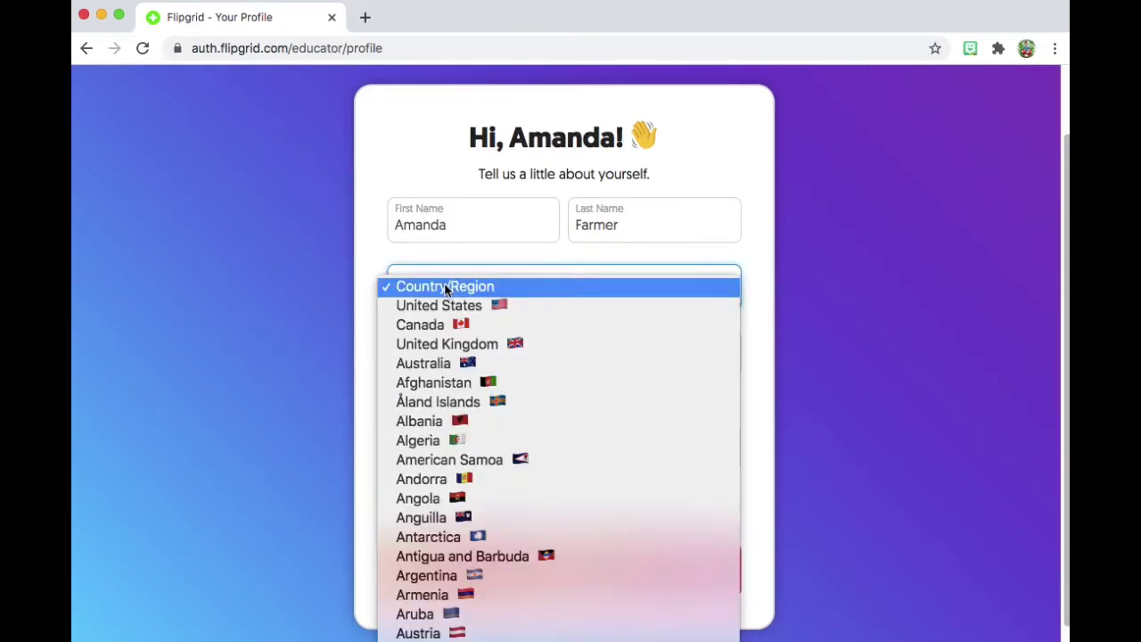
{"action": "left_click", "coordinate": [454, 304]}
{"action": "left_click", "coordinate": [489, 357]}
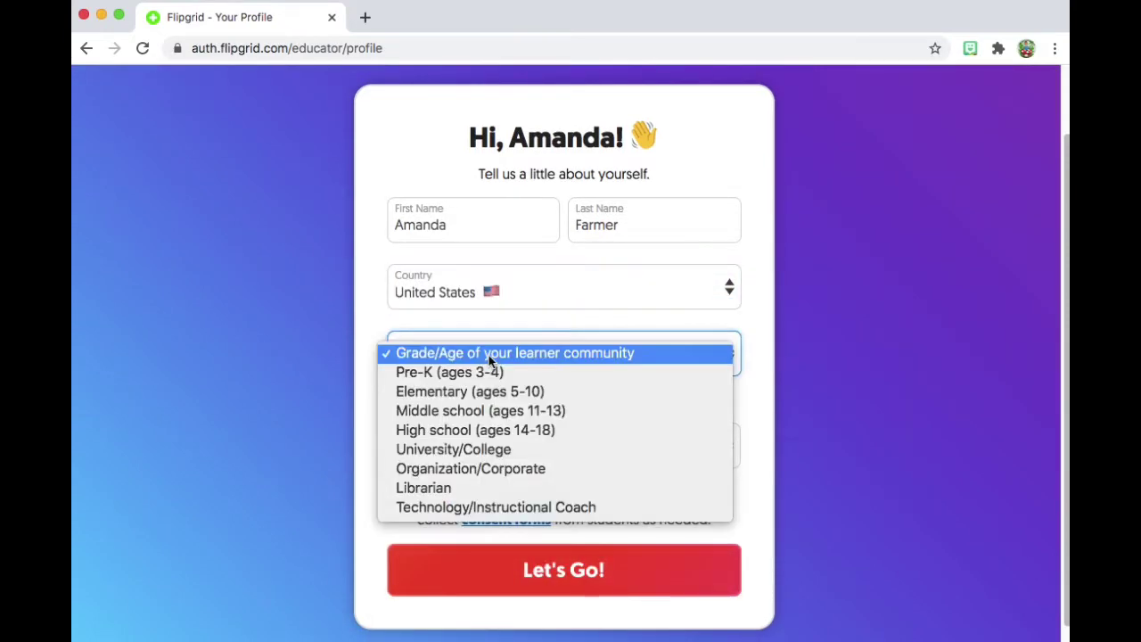
{"action": "left_click", "coordinate": [497, 417]}
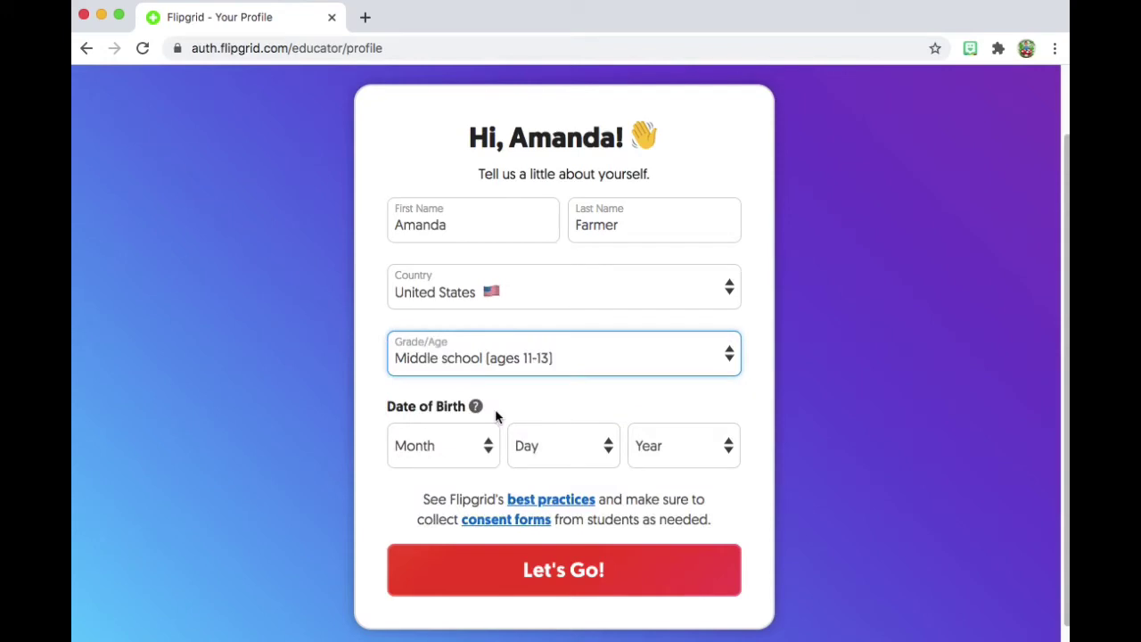
Enter a June birth date with day and year, then submit the profile.
{"action": "left_click", "coordinate": [482, 446]}
{"action": "left_click", "coordinate": [457, 560]}
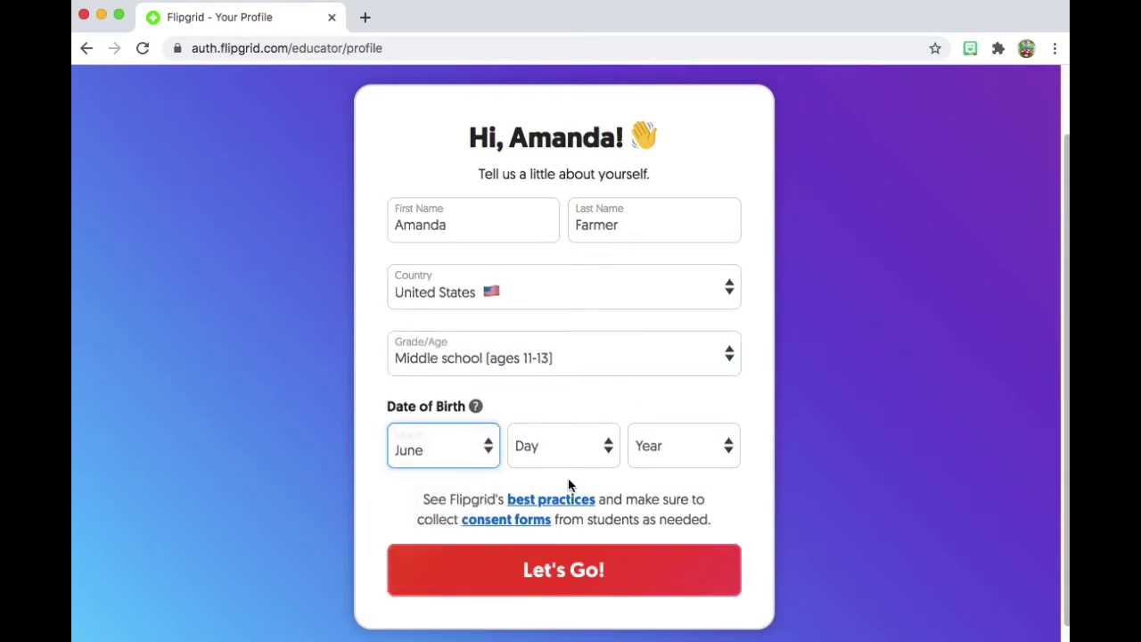
{"action": "left_click", "coordinate": [571, 455]}
{"action": "scroll", "coordinate": [578, 542], "scroll_direction": "down", "scroll_amount": 3}
{"action": "scroll", "coordinate": [577, 544], "scroll_direction": "down", "scroll_amount": 5}
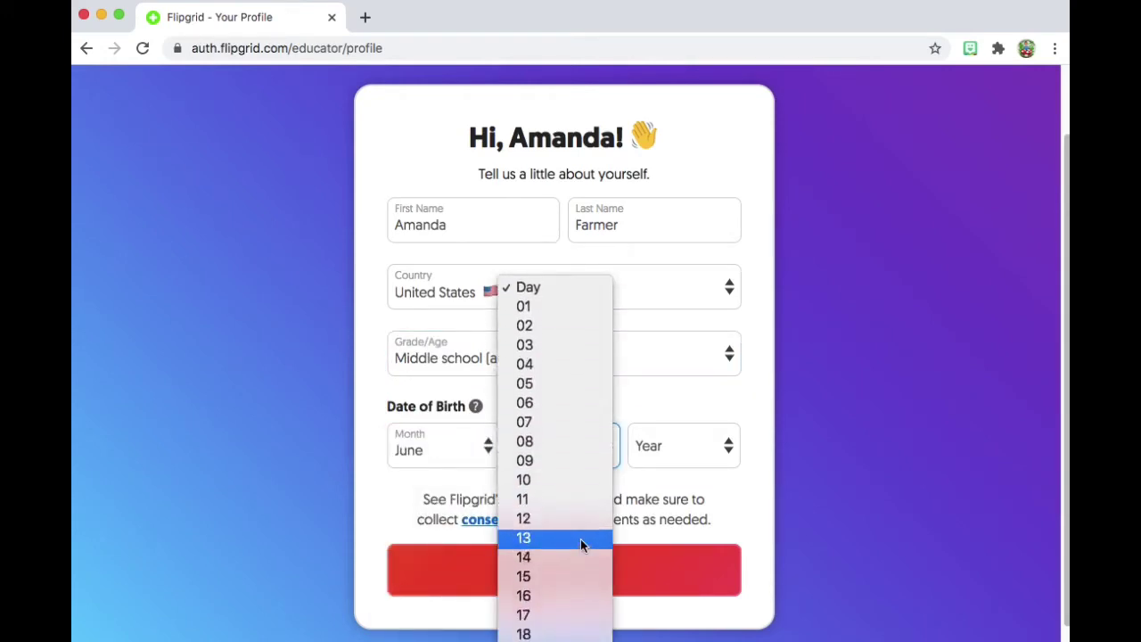
{"action": "left_click", "coordinate": [580, 553]}
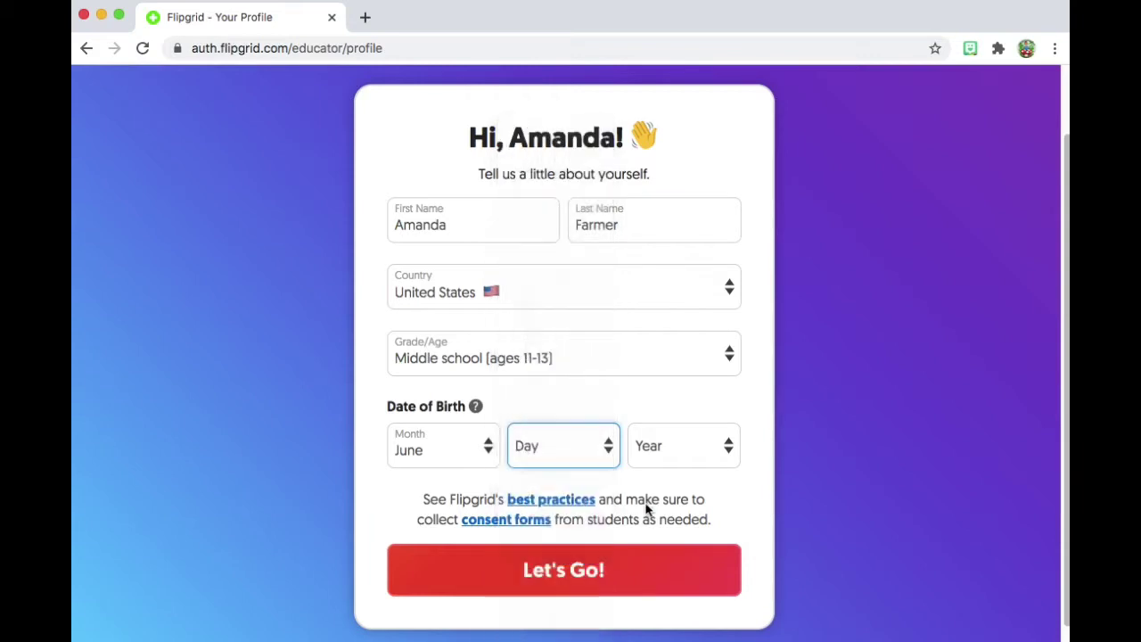
{"action": "left_click", "coordinate": [685, 446]}
{"action": "scroll", "coordinate": [688, 505], "scroll_direction": "down", "scroll_amount": 5}
{"action": "scroll", "coordinate": [686, 502], "scroll_direction": "down", "scroll_amount": 10}
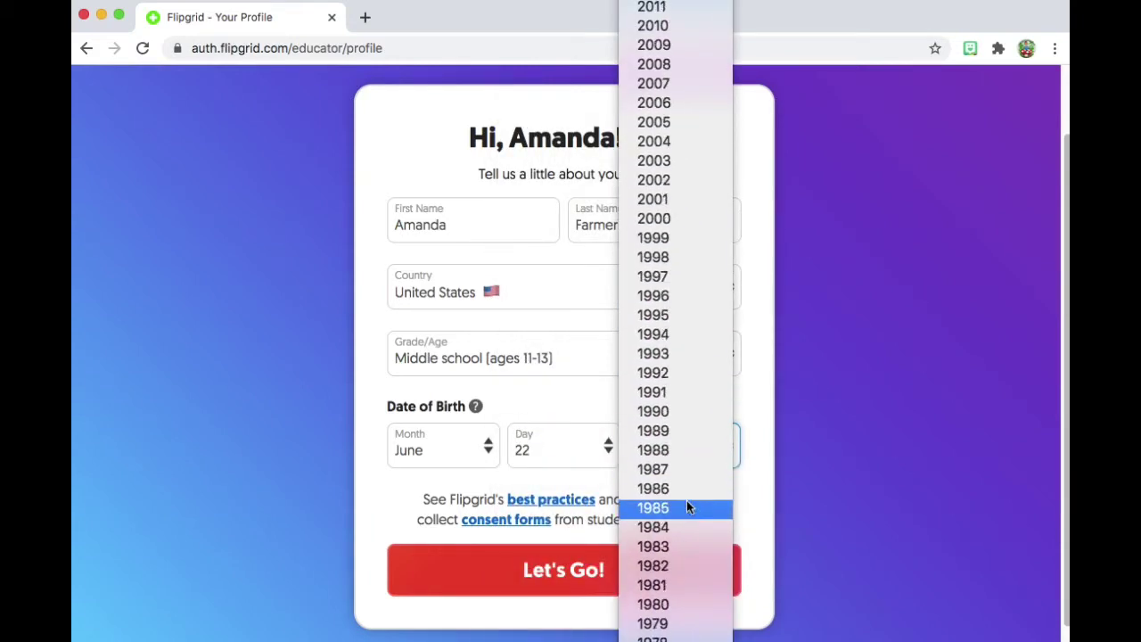
{"action": "left_click", "coordinate": [673, 551]}
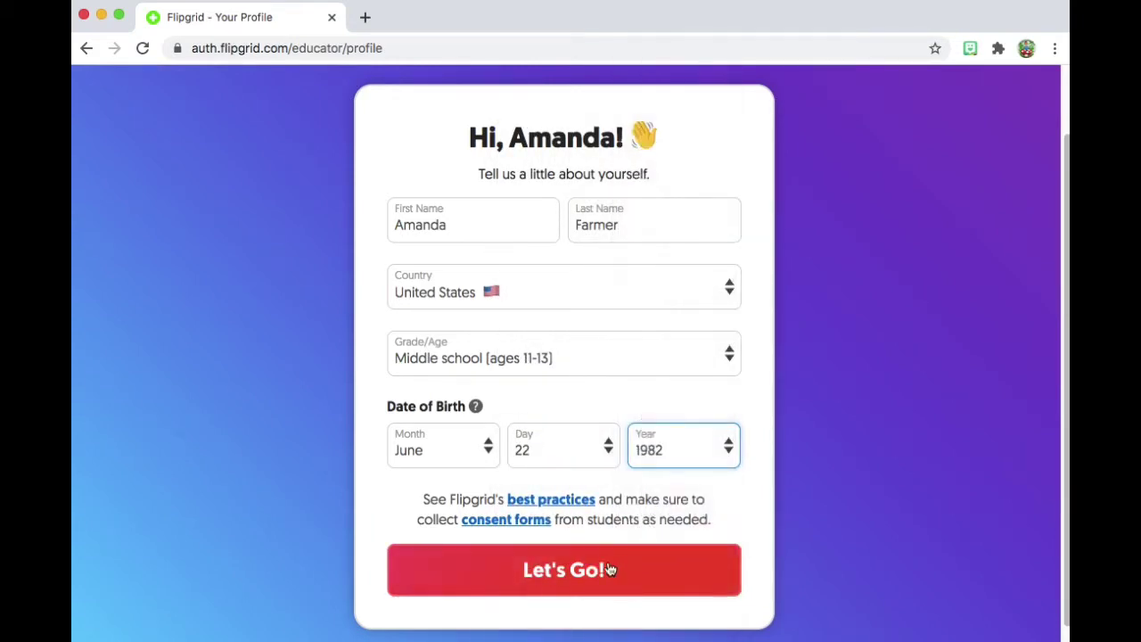
{"action": "left_click", "coordinate": [563, 575]}
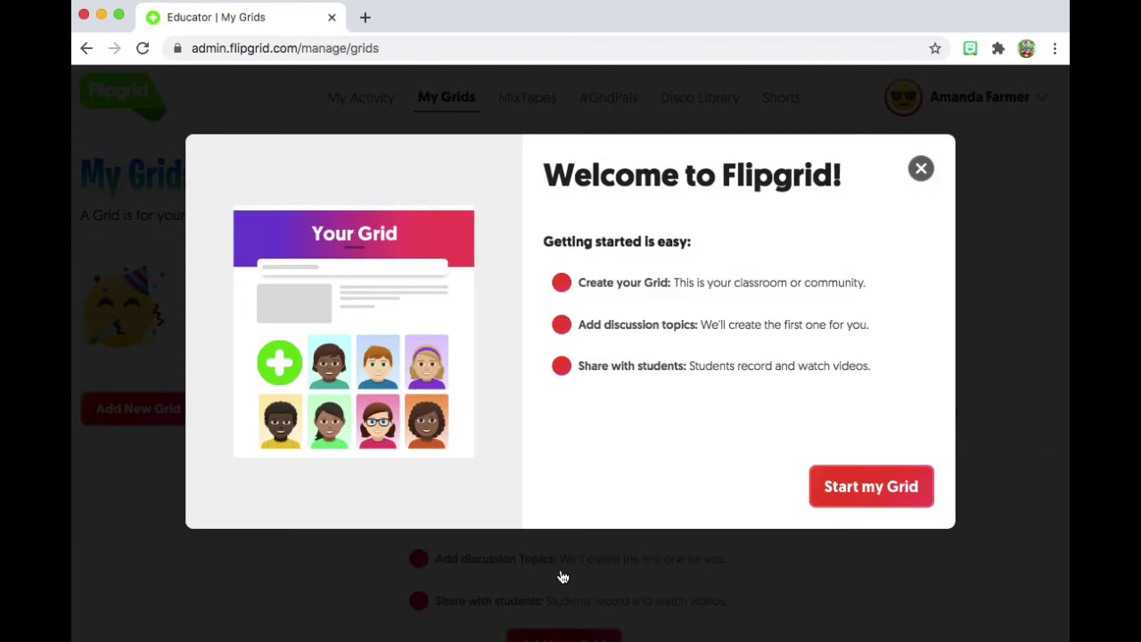
Create a grid named 'English 1' as a public Educator Learning Community with no password.
{"action": "left_click", "coordinate": [854, 489]}
{"action": "left_click", "coordinate": [500, 264]}
{"action": "type", "text": "English 1"}
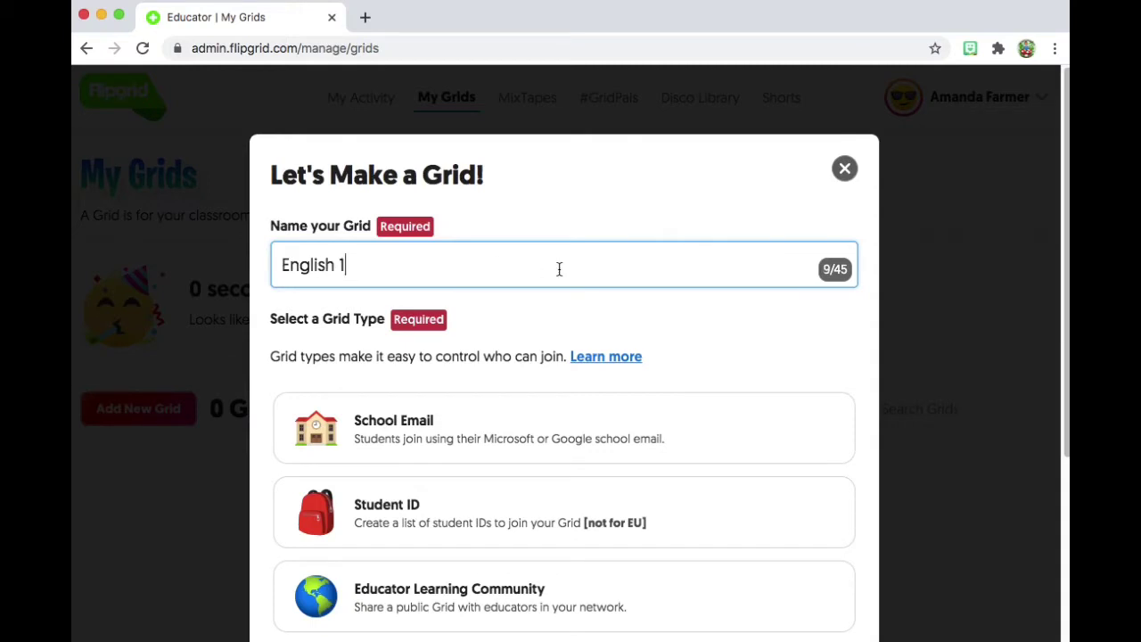
{"action": "scroll", "coordinate": [580, 333], "scroll_direction": "down", "scroll_amount": 3}
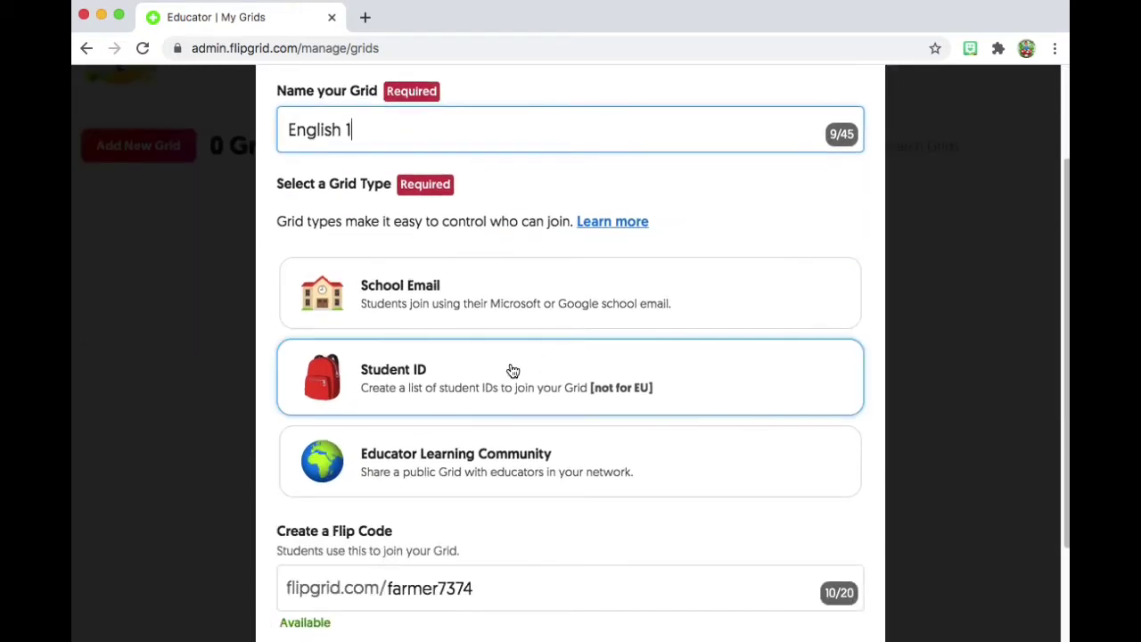
{"action": "type", "text": "1"}
{"action": "scroll", "coordinate": [513, 370], "scroll_direction": "down", "scroll_amount": 1}
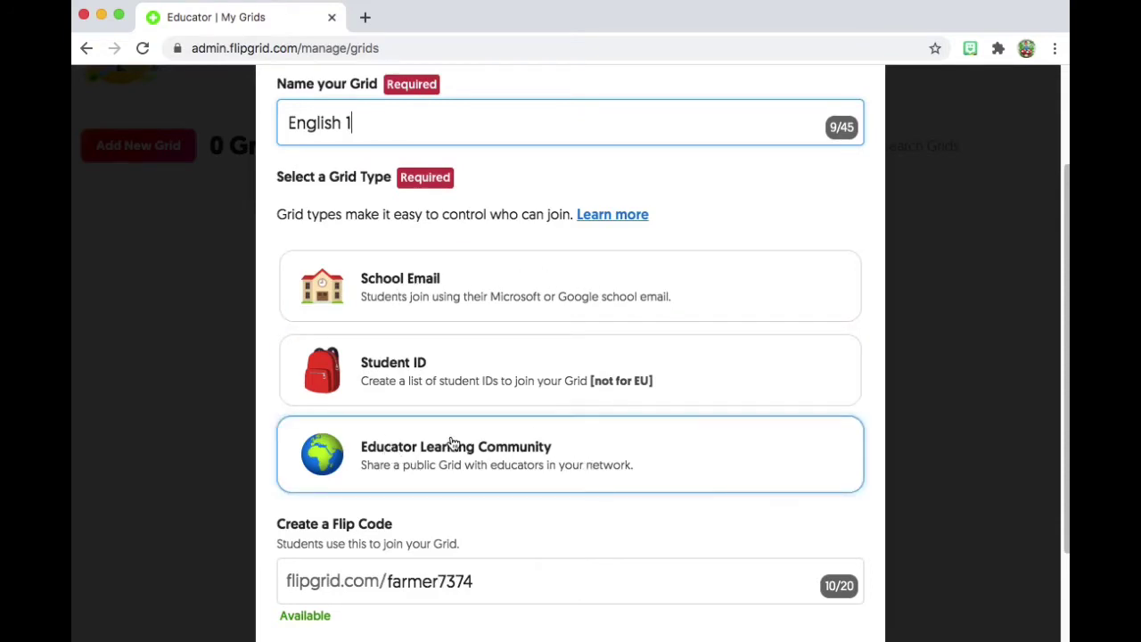
{"action": "left_click", "coordinate": [554, 454]}
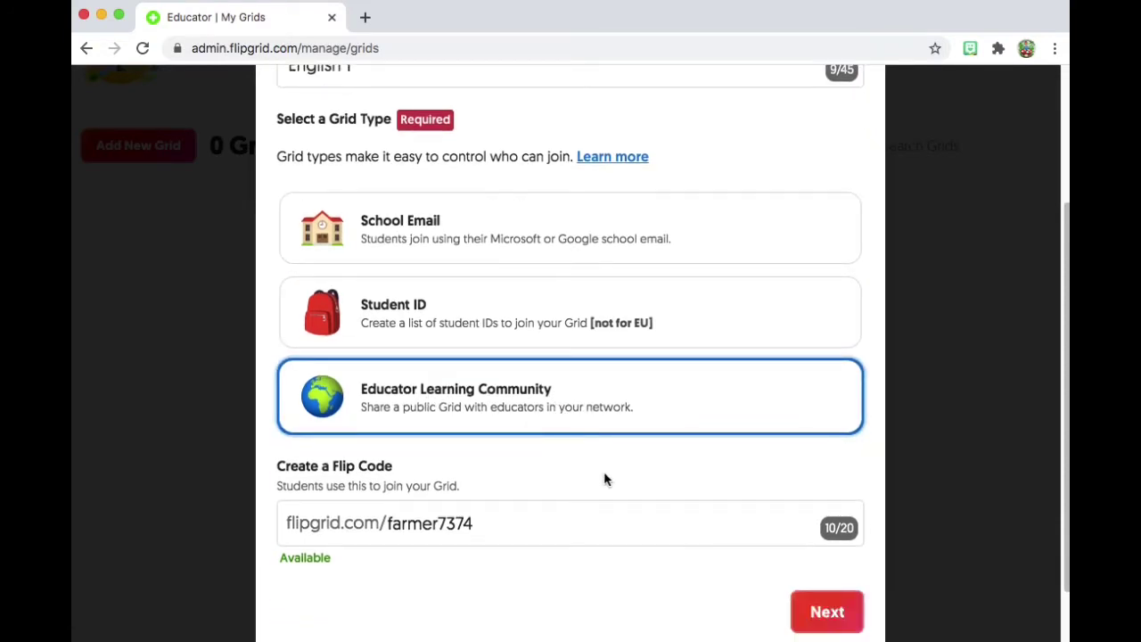
{"action": "left_click", "coordinate": [827, 621]}
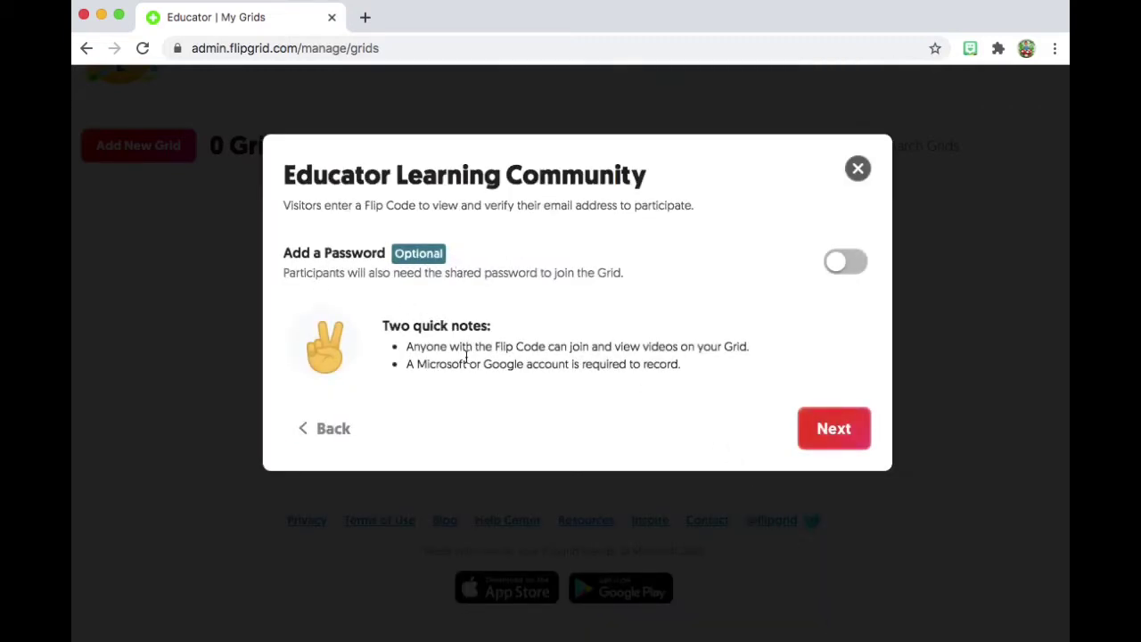
{"action": "left_click", "coordinate": [838, 432]}
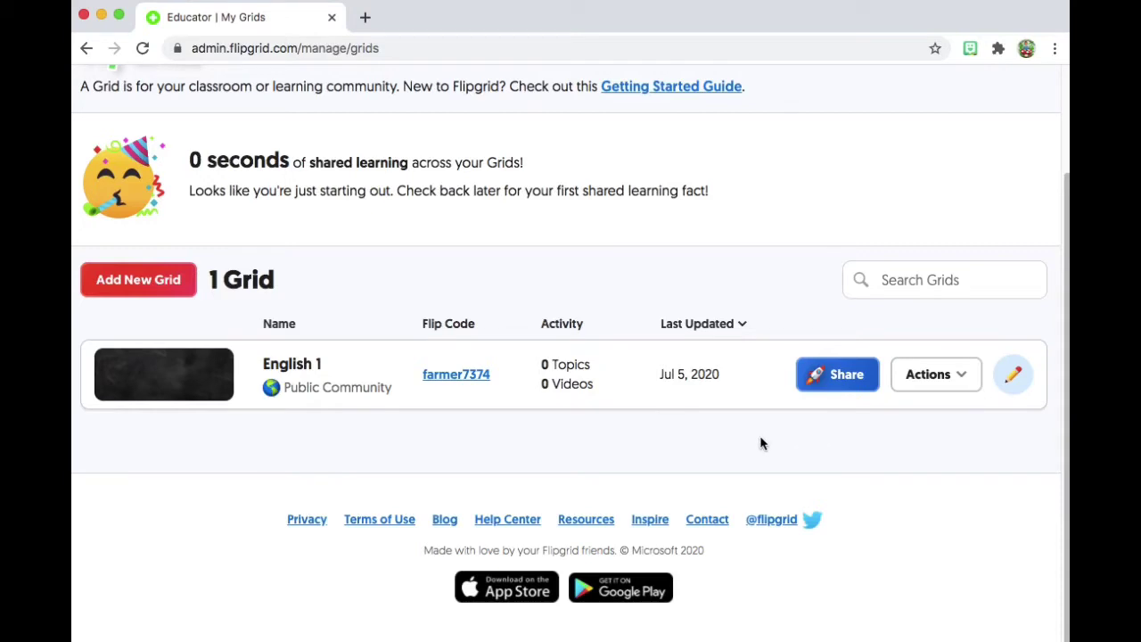
Open English 1's grid settings and leave its status as Active.
{"action": "left_click", "coordinate": [1013, 374]}
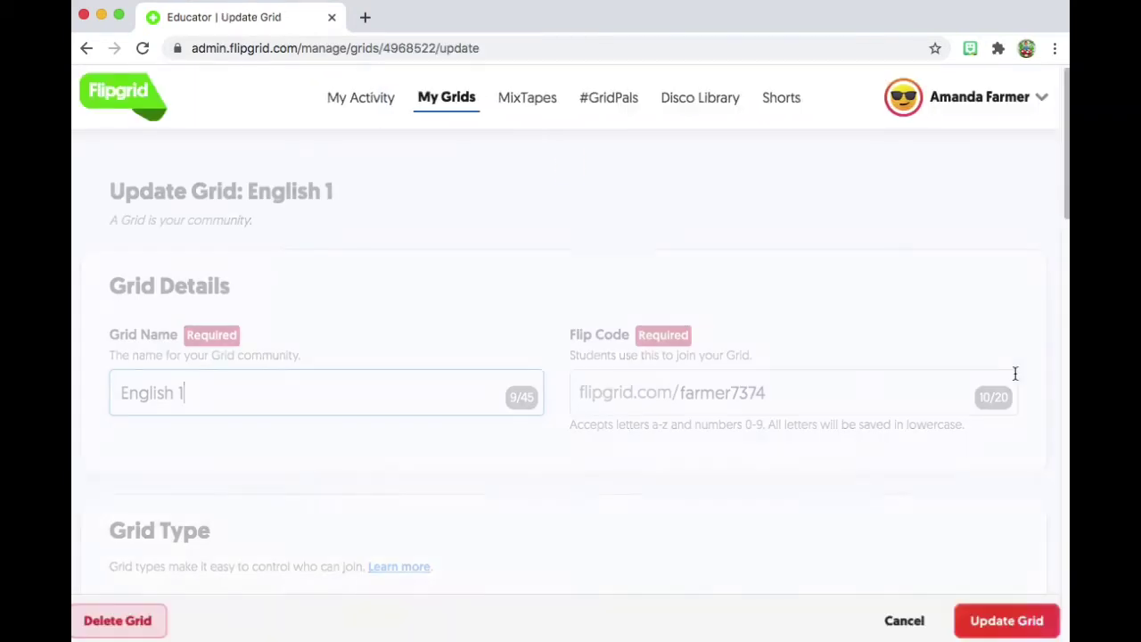
{"action": "scroll", "coordinate": [472, 323], "scroll_direction": "down", "scroll_amount": 5}
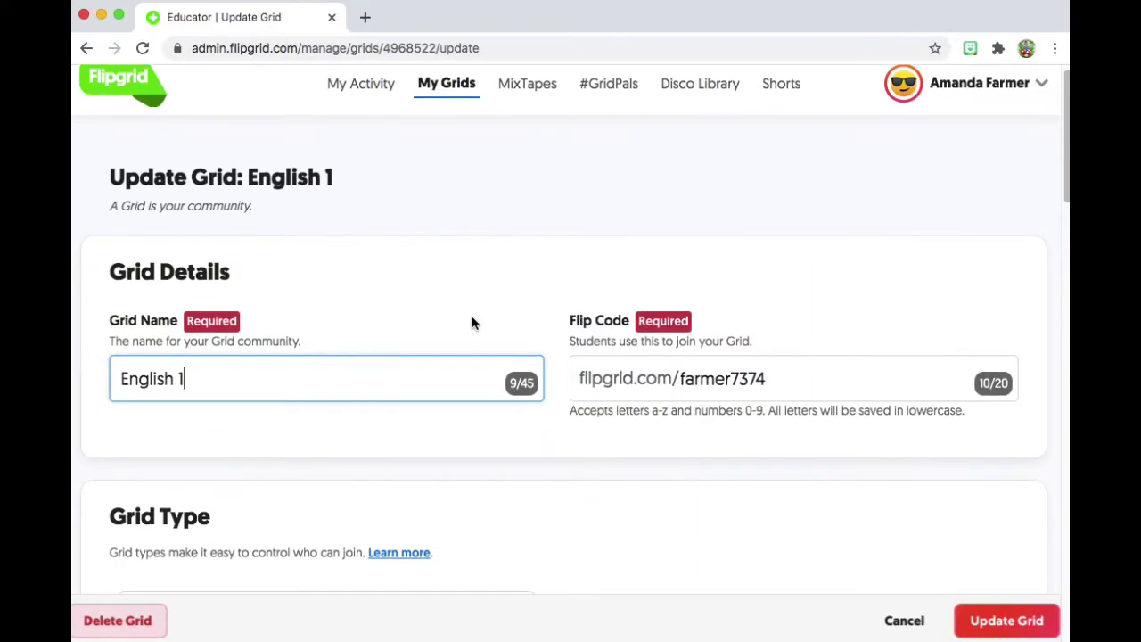
{"action": "scroll", "coordinate": [472, 323], "scroll_direction": "down", "scroll_amount": 7}
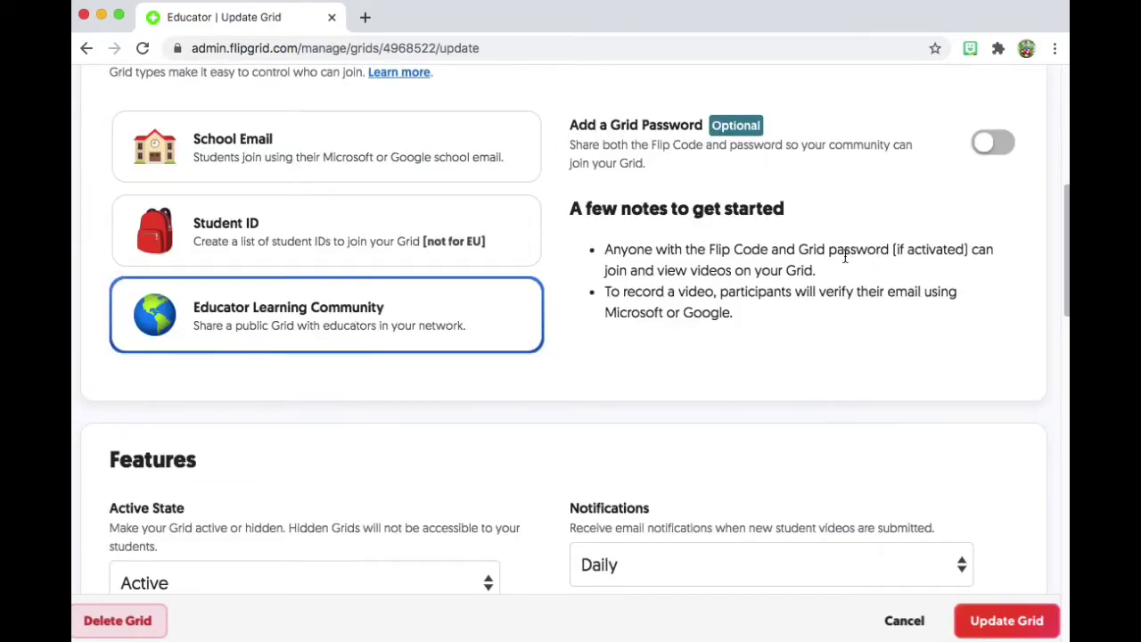
{"action": "scroll", "coordinate": [502, 369], "scroll_direction": "down", "scroll_amount": 1}
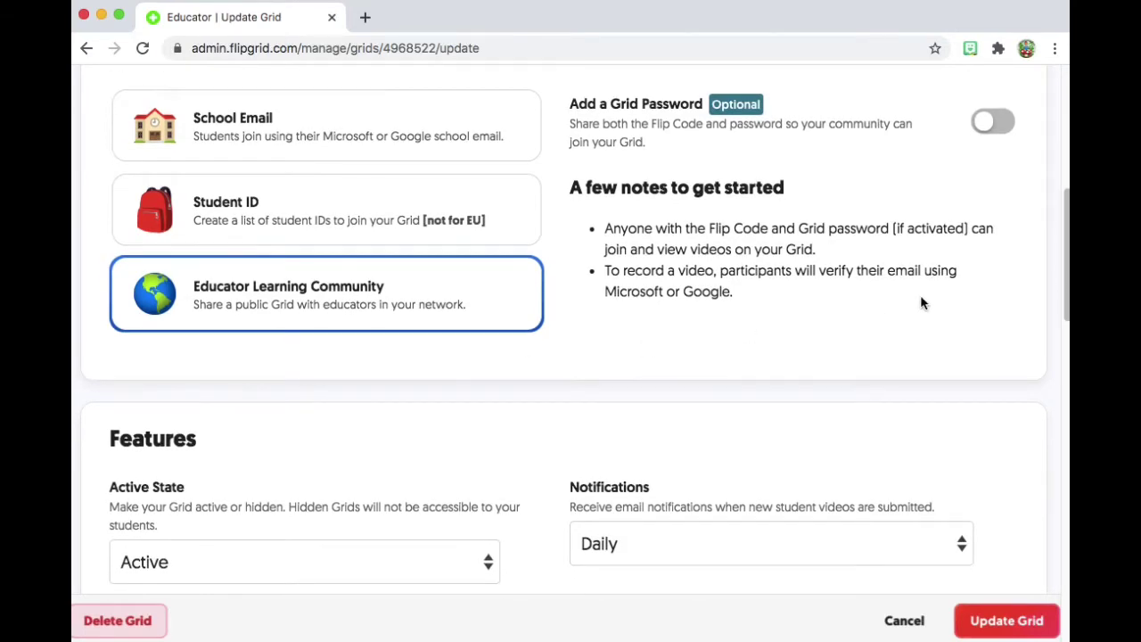
{"action": "scroll", "coordinate": [1052, 264], "scroll_direction": "down", "scroll_amount": 8}
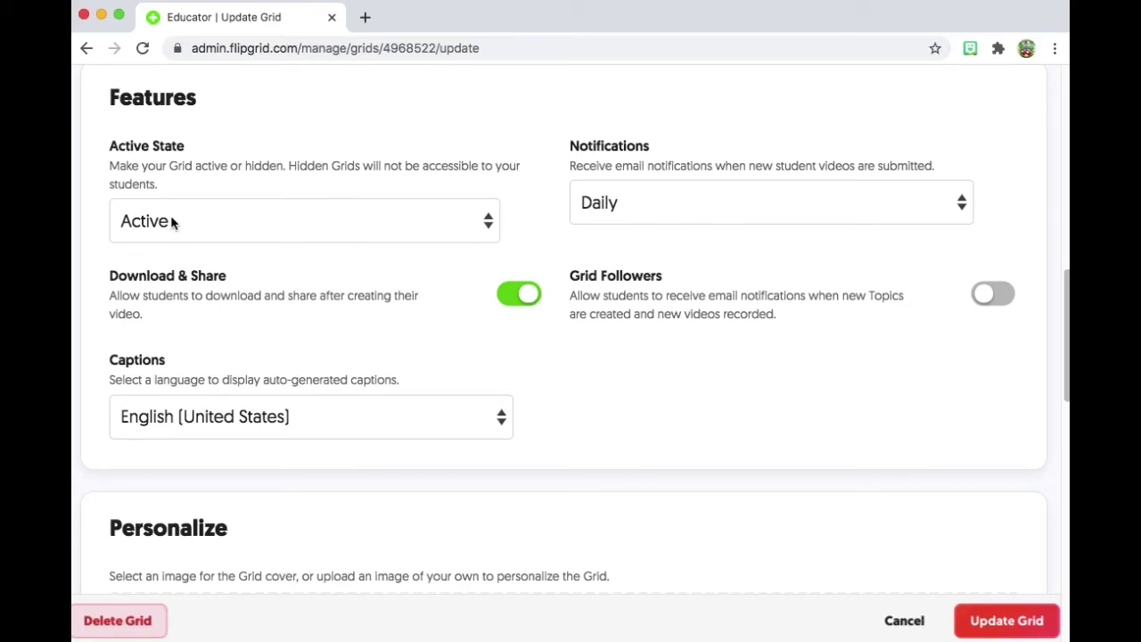
{"action": "left_click", "coordinate": [172, 222]}
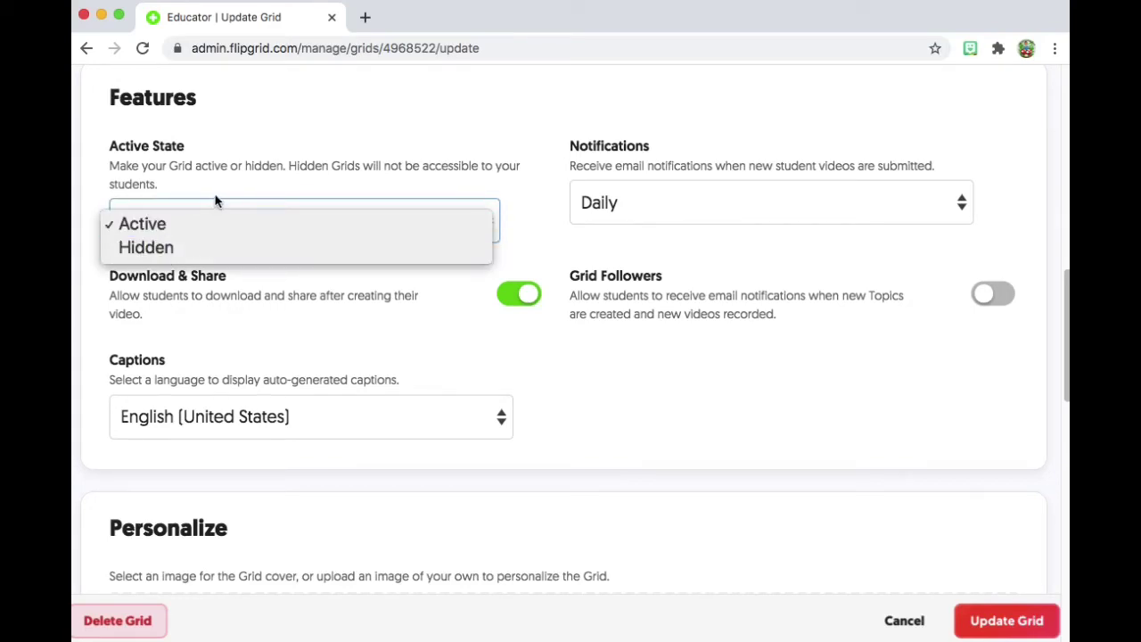
{"action": "left_click", "coordinate": [239, 165]}
Keep notifications Daily, enable Grid Followers, and set captions to English (United States).
{"action": "left_click", "coordinate": [746, 194]}
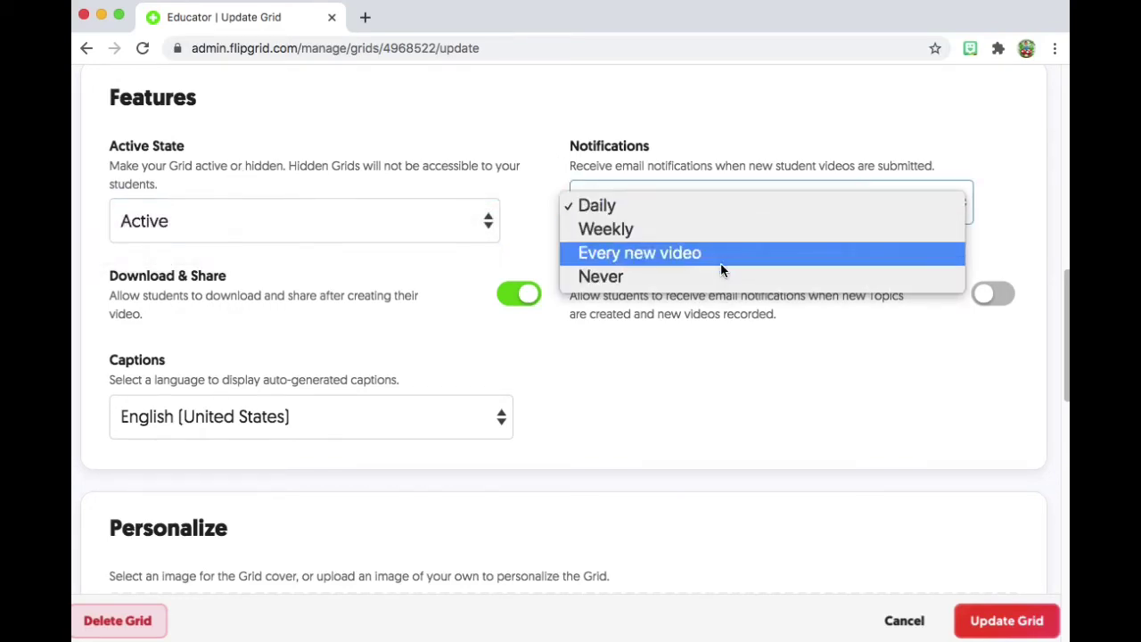
{"action": "left_click", "coordinate": [751, 143]}
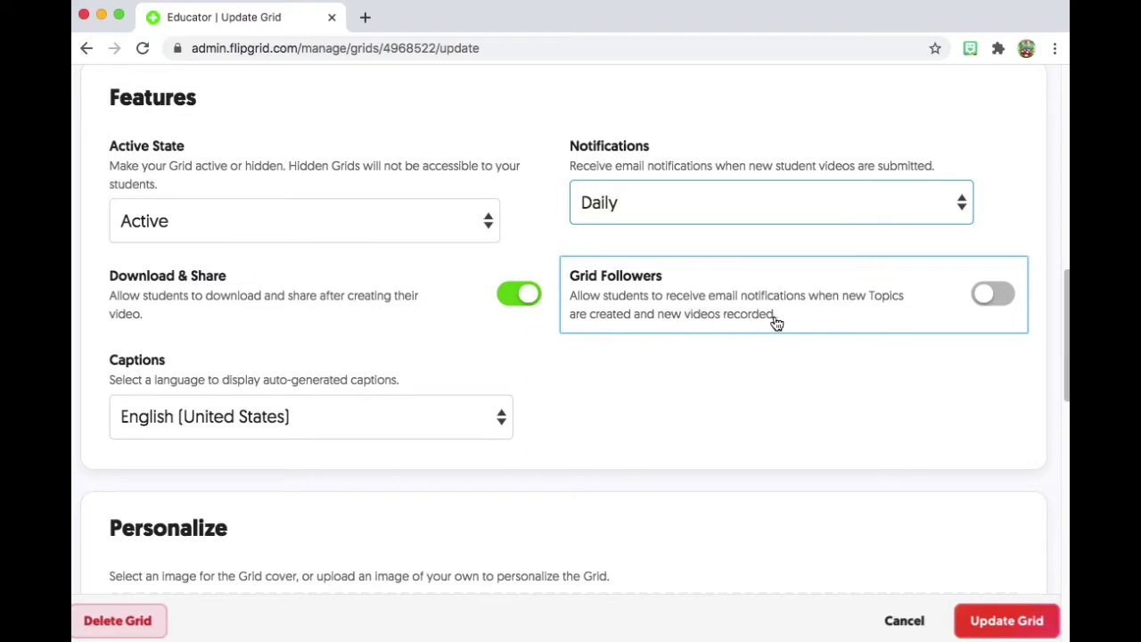
{"action": "left_click", "coordinate": [988, 303]}
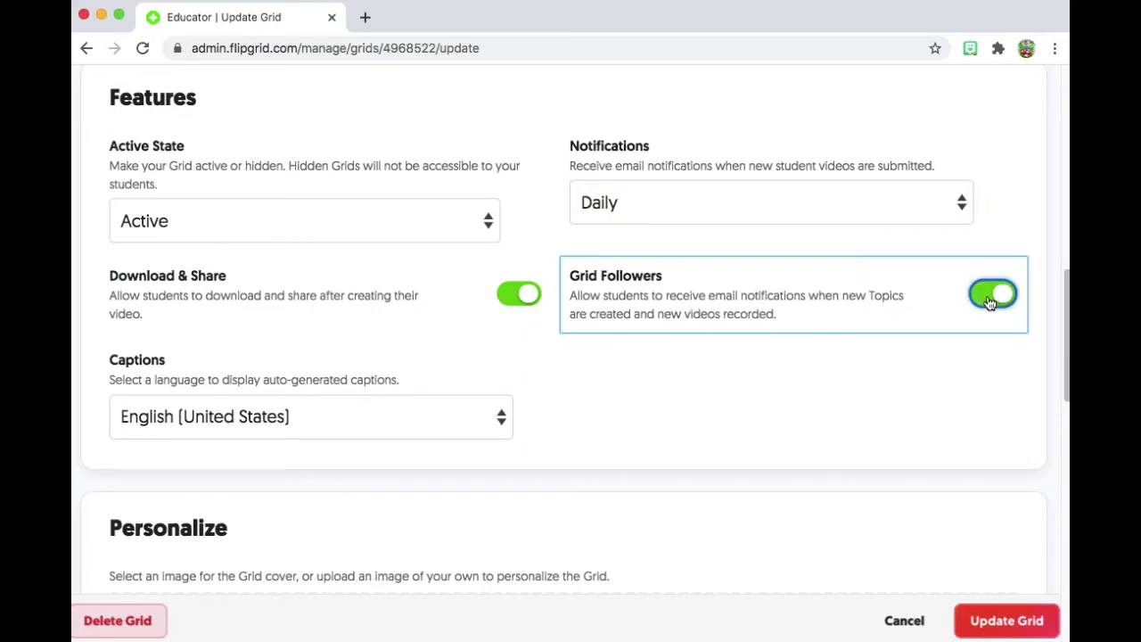
{"action": "left_click", "coordinate": [261, 419]}
{"action": "left_click", "coordinate": [261, 418]}
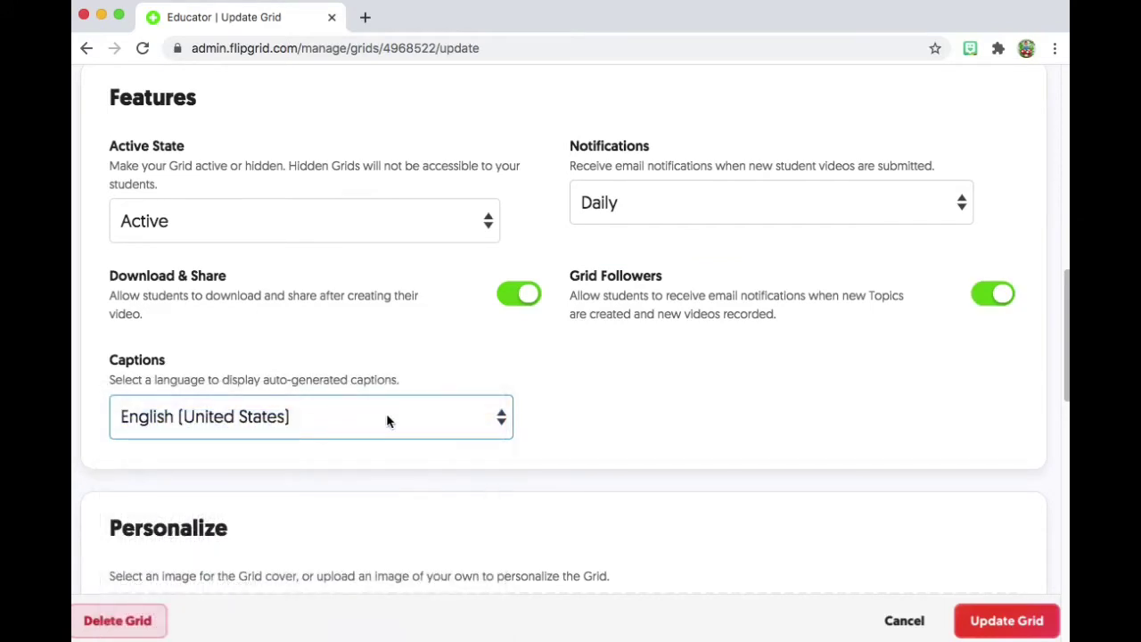
Preview several Featured covers and choose the girl-reading-a-book image for English 1.
{"action": "left_click_drag", "start_coordinate": [1067, 298], "coordinate": [1059, 435]}
{"action": "scroll", "coordinate": [1057, 436], "scroll_direction": "down", "scroll_amount": 1}
{"action": "scroll", "coordinate": [1056, 435], "scroll_direction": "up", "scroll_amount": 1}
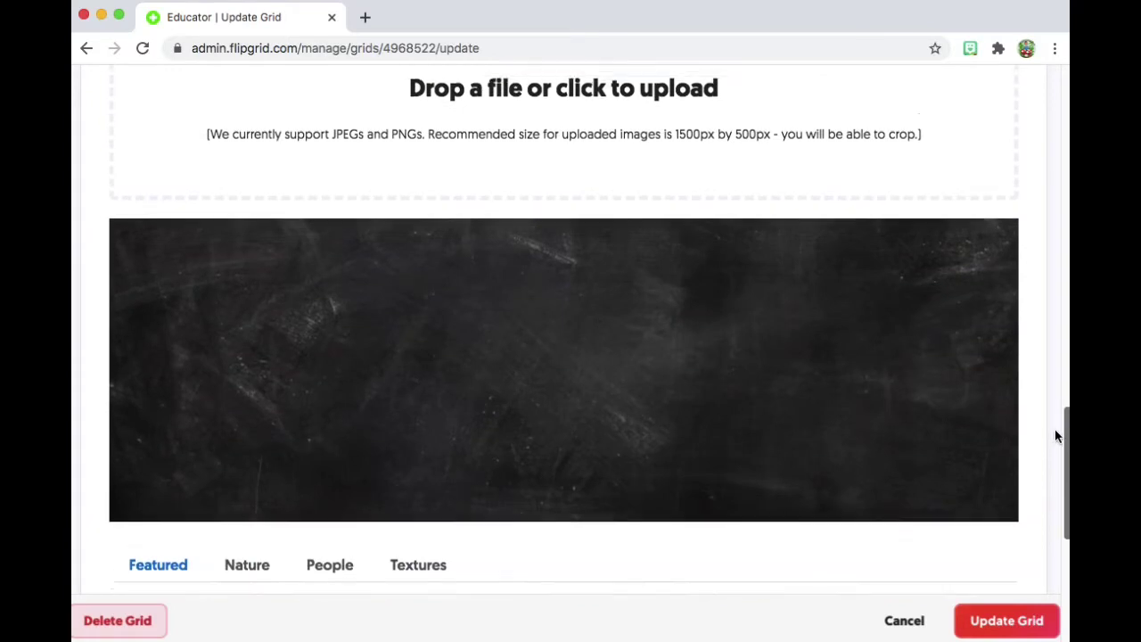
{"action": "scroll", "coordinate": [1056, 446], "scroll_direction": "down", "scroll_amount": 3}
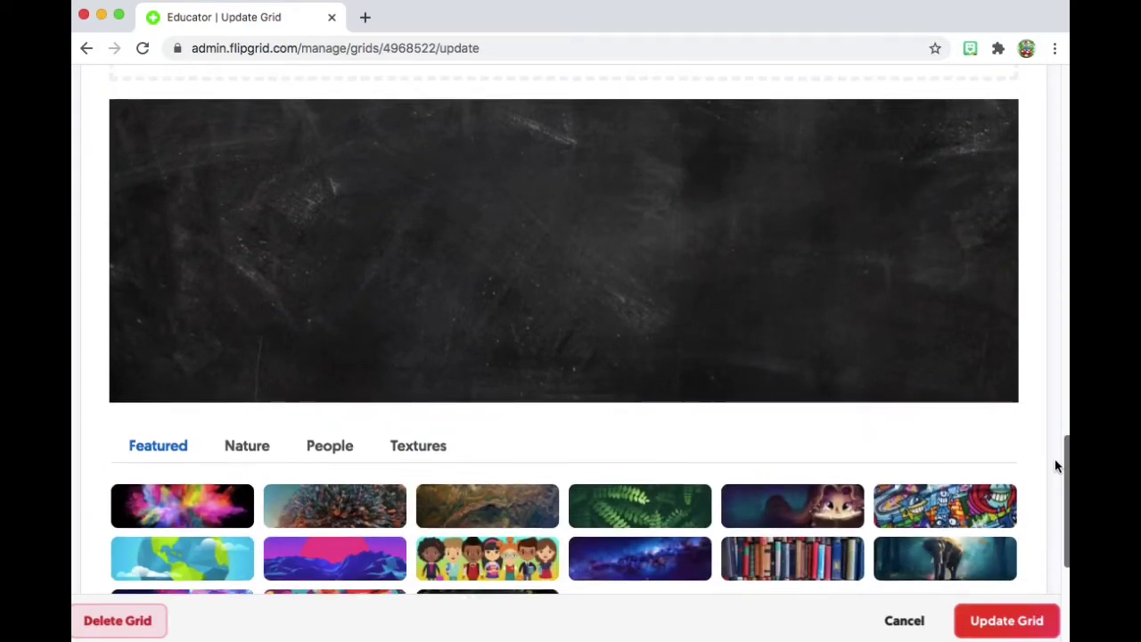
{"action": "left_click", "coordinate": [791, 510]}
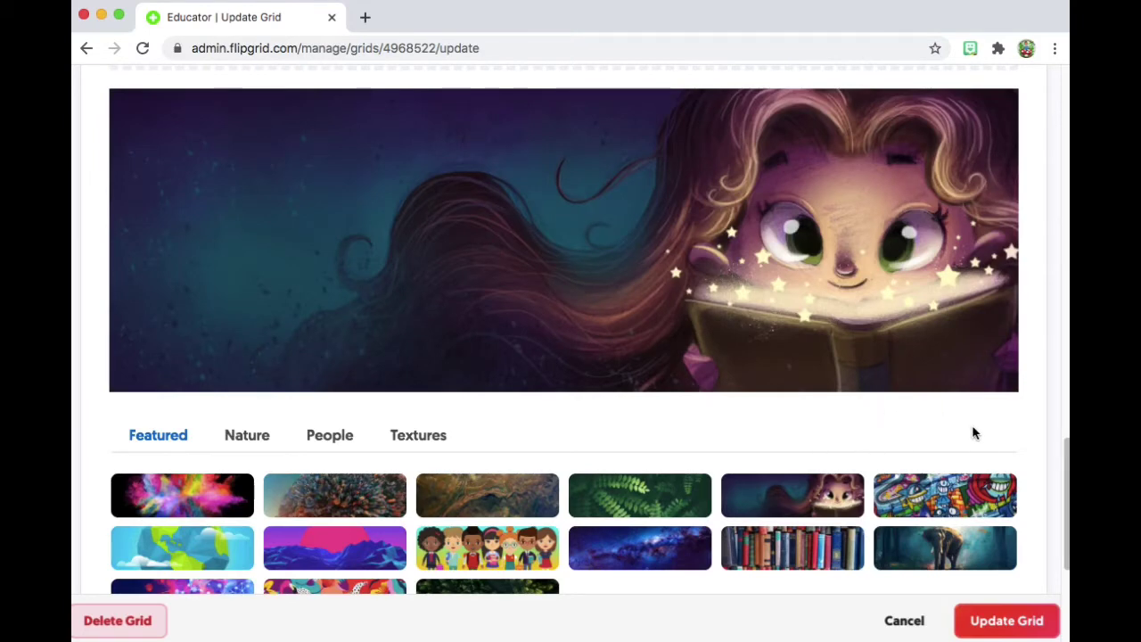
{"action": "left_click", "coordinate": [963, 491]}
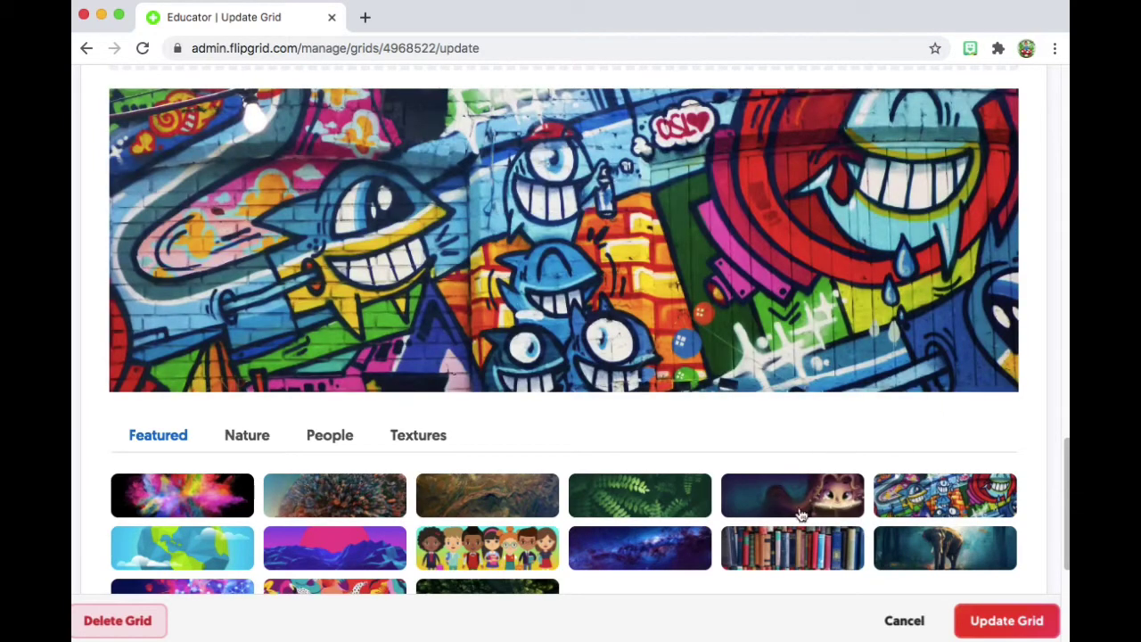
{"action": "left_click", "coordinate": [660, 554]}
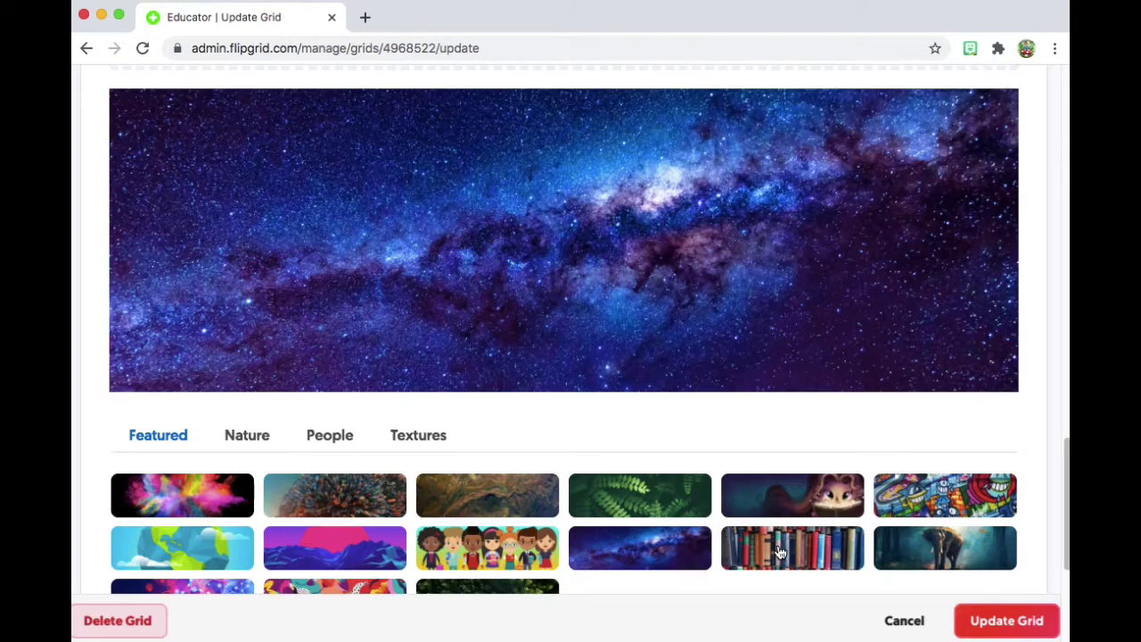
{"action": "left_click", "coordinate": [778, 554]}
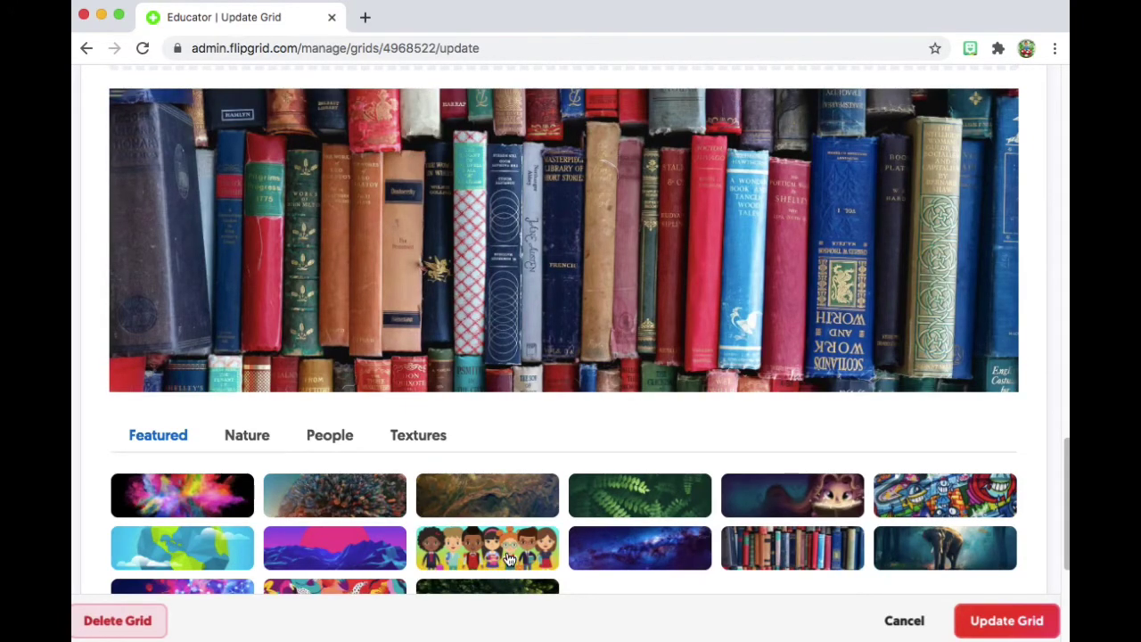
{"action": "left_click", "coordinate": [506, 559]}
{"action": "left_click", "coordinate": [324, 548]}
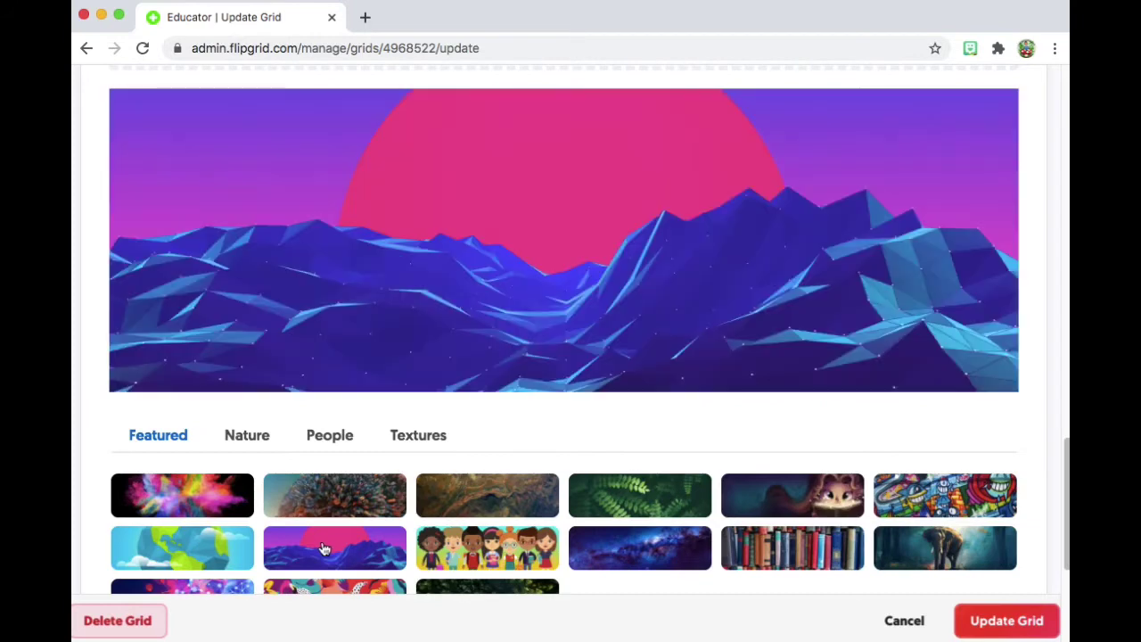
{"action": "left_click", "coordinate": [221, 537]}
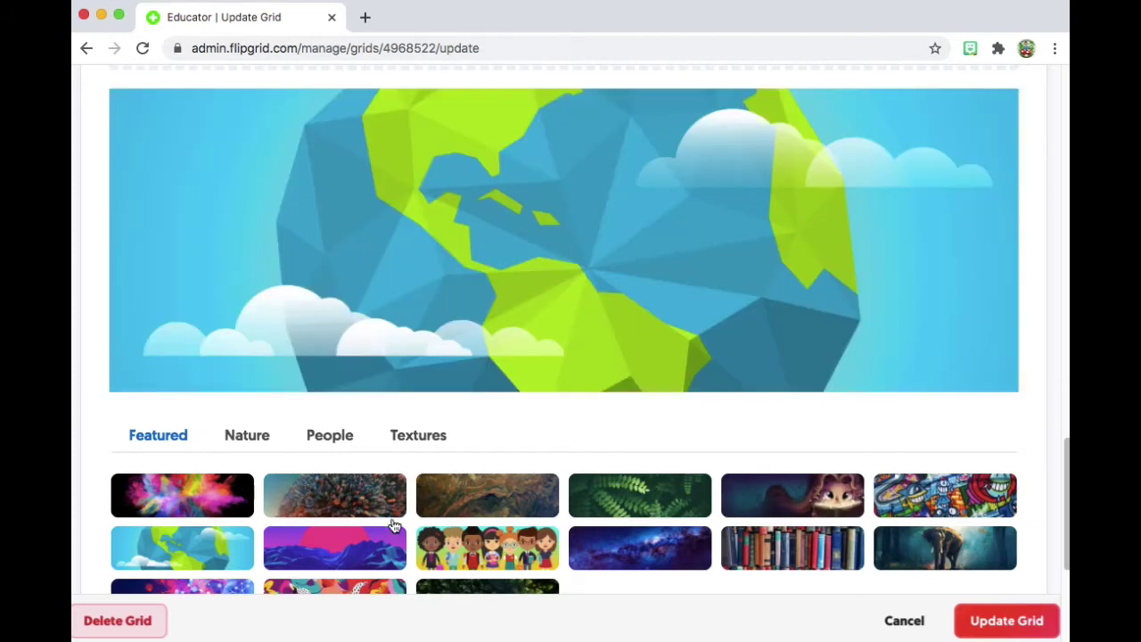
{"action": "left_click", "coordinate": [751, 501]}
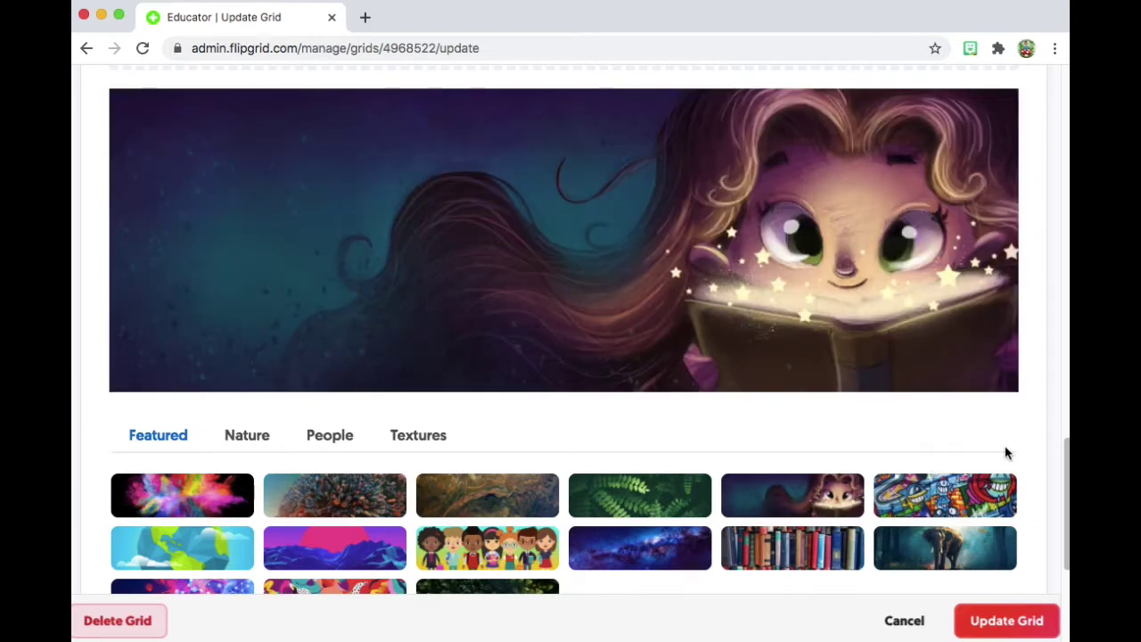
Save the updated English 1 grid settings and bring up its Actions list.
{"action": "left_click_drag", "start_coordinate": [1064, 447], "coordinate": [1062, 523]}
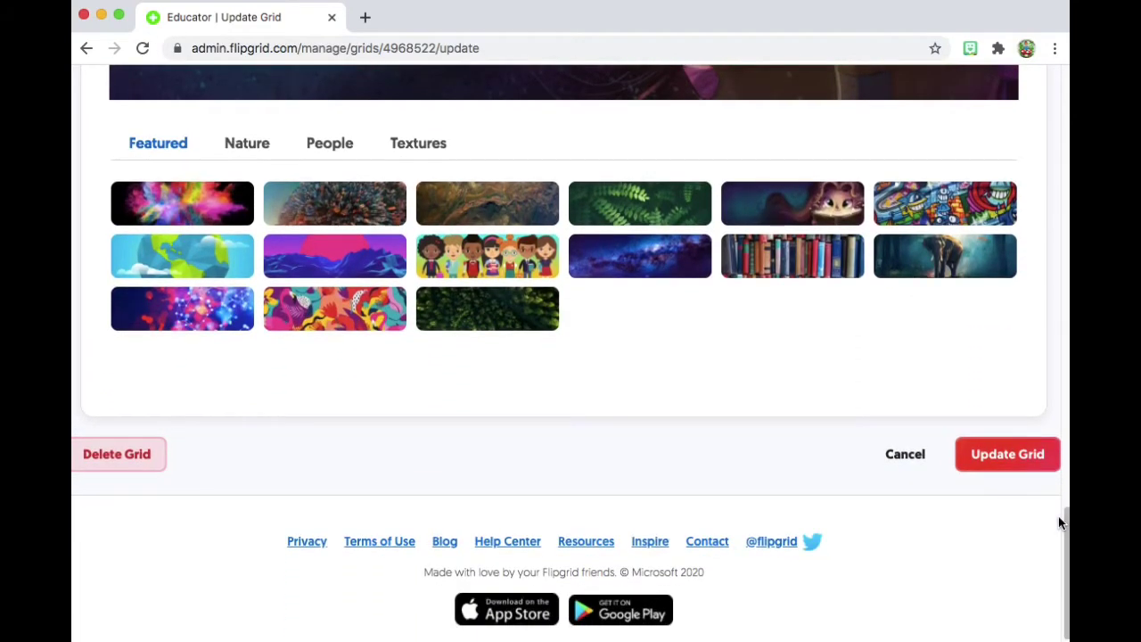
{"action": "left_click", "coordinate": [1007, 455]}
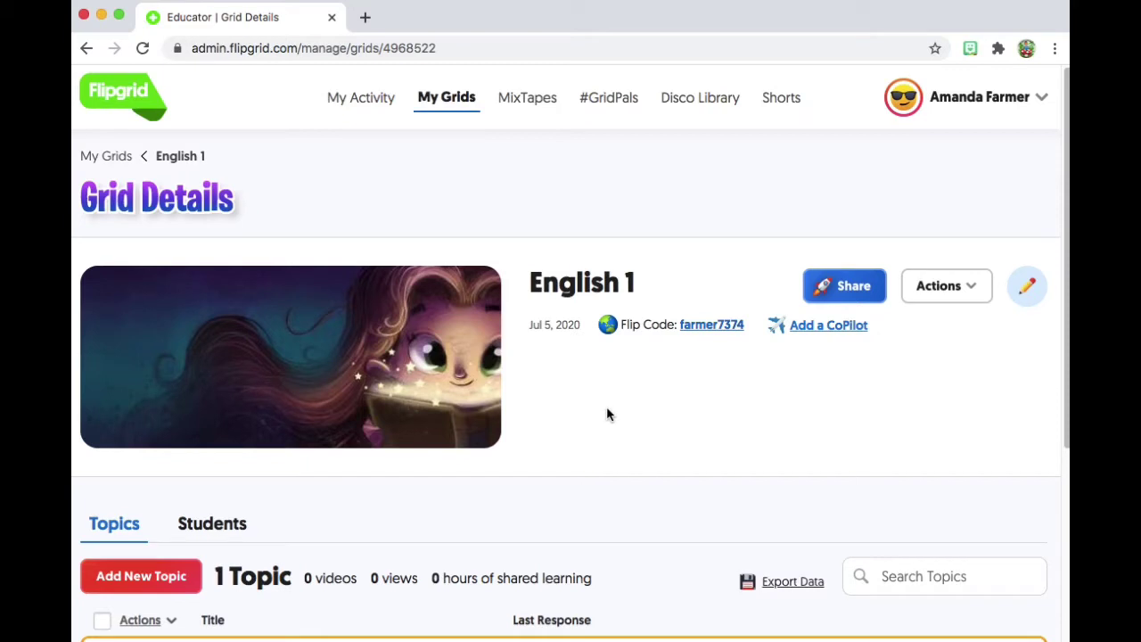
{"action": "left_click", "coordinate": [969, 294]}
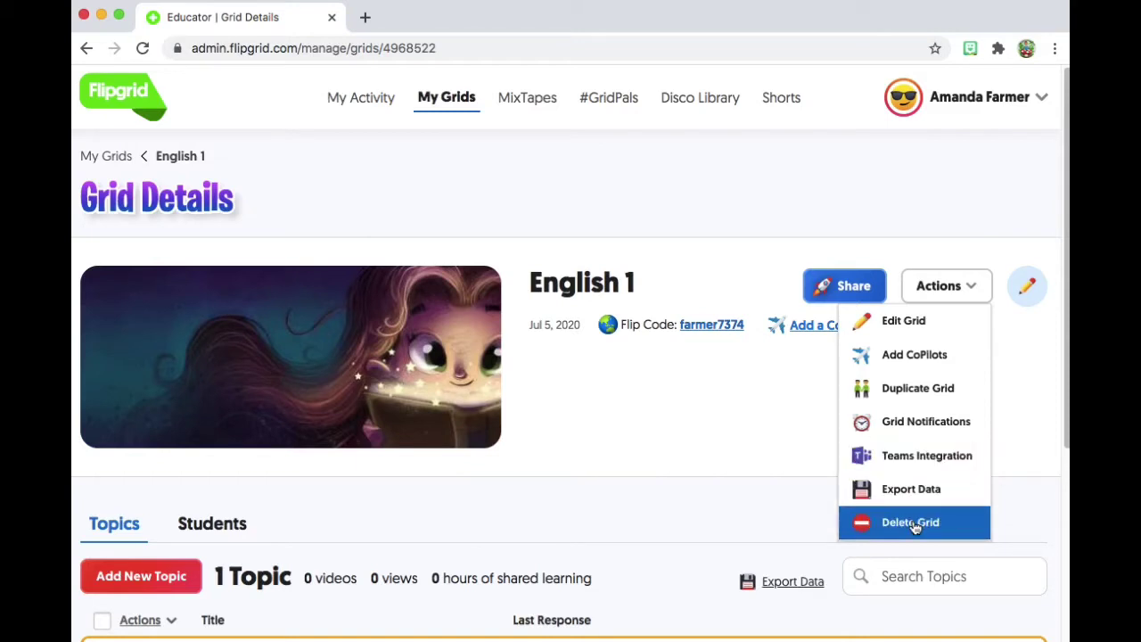
Duplicate the English 1 grid and dismiss the confirmation message.
{"action": "left_click", "coordinate": [936, 389]}
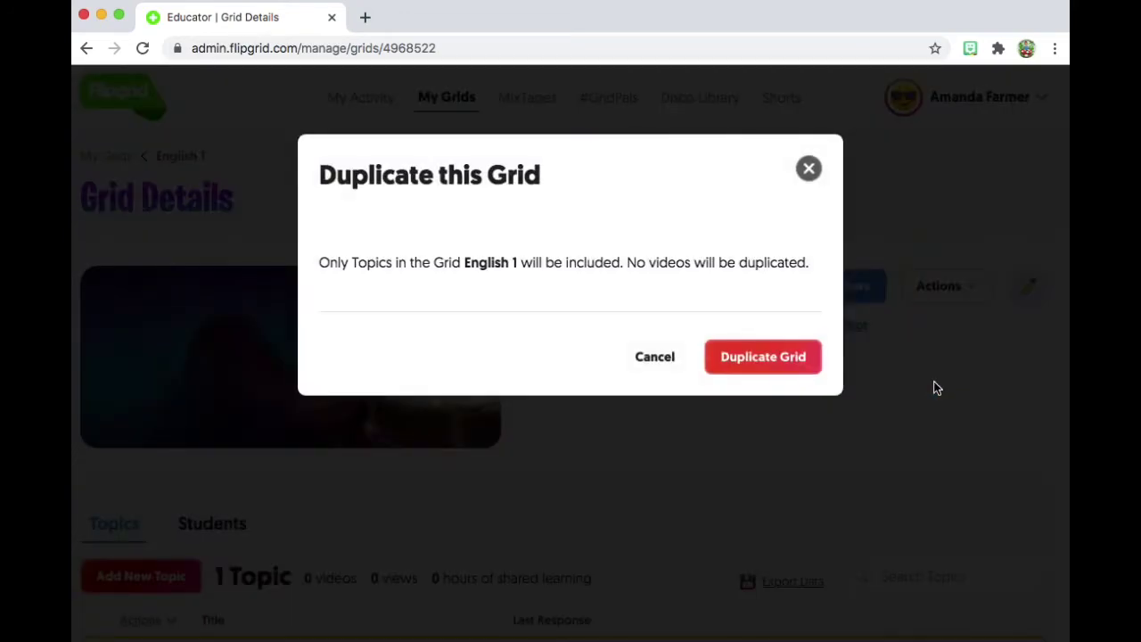
{"action": "left_click", "coordinate": [767, 357]}
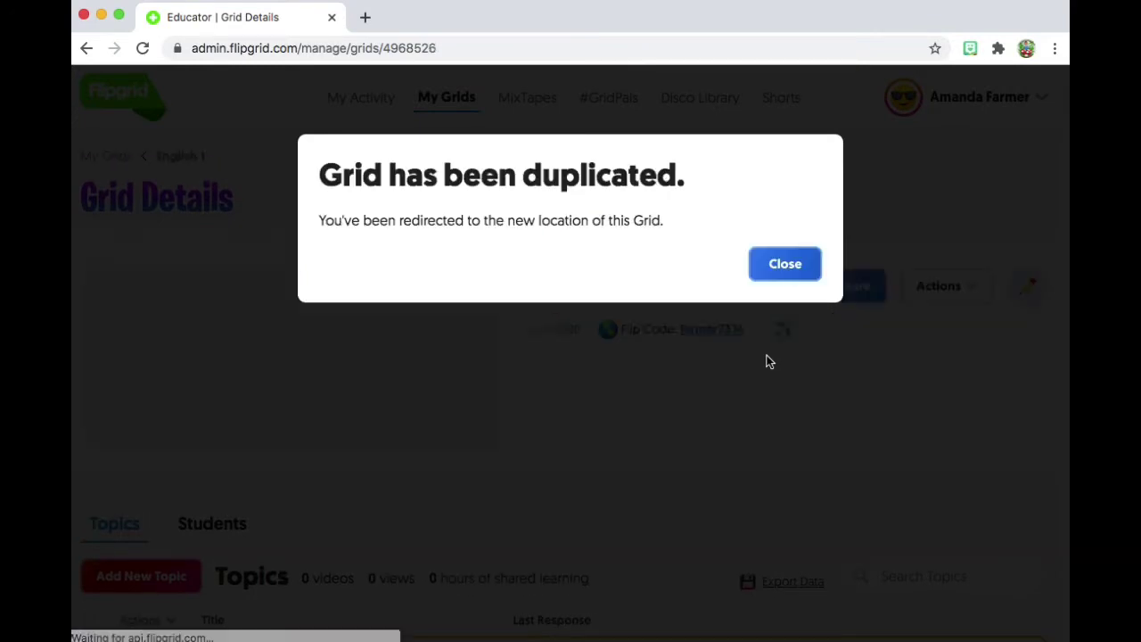
{"action": "left_click", "coordinate": [785, 266]}
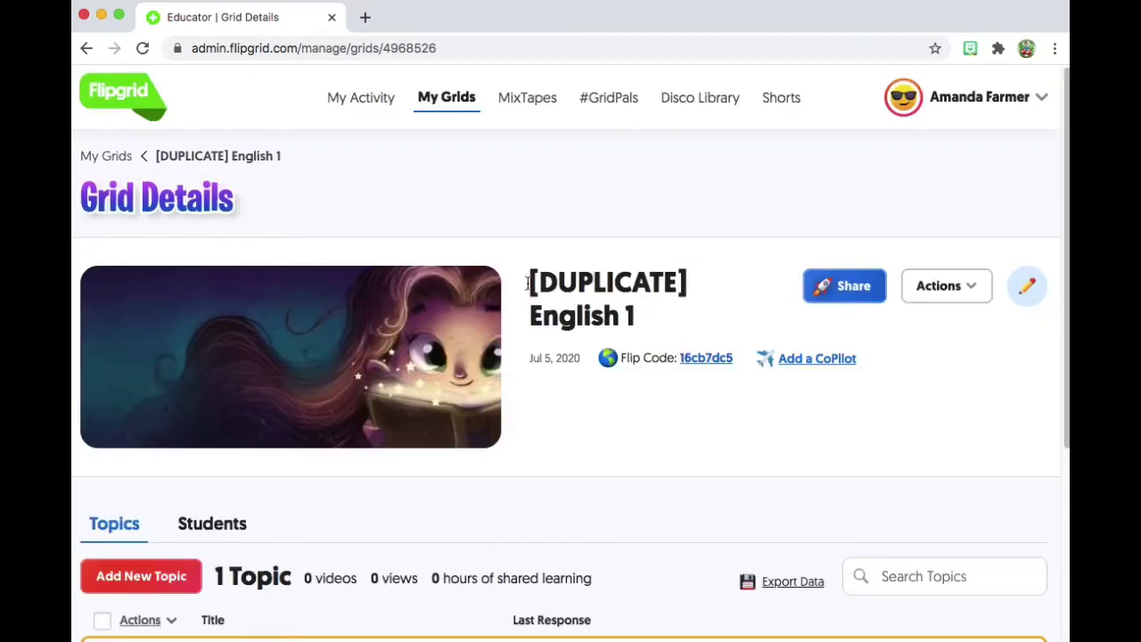
Rename the duplicated grid from '[DUPLICATE] English 1' to 'English 3'.
{"action": "left_click", "coordinate": [1028, 286]}
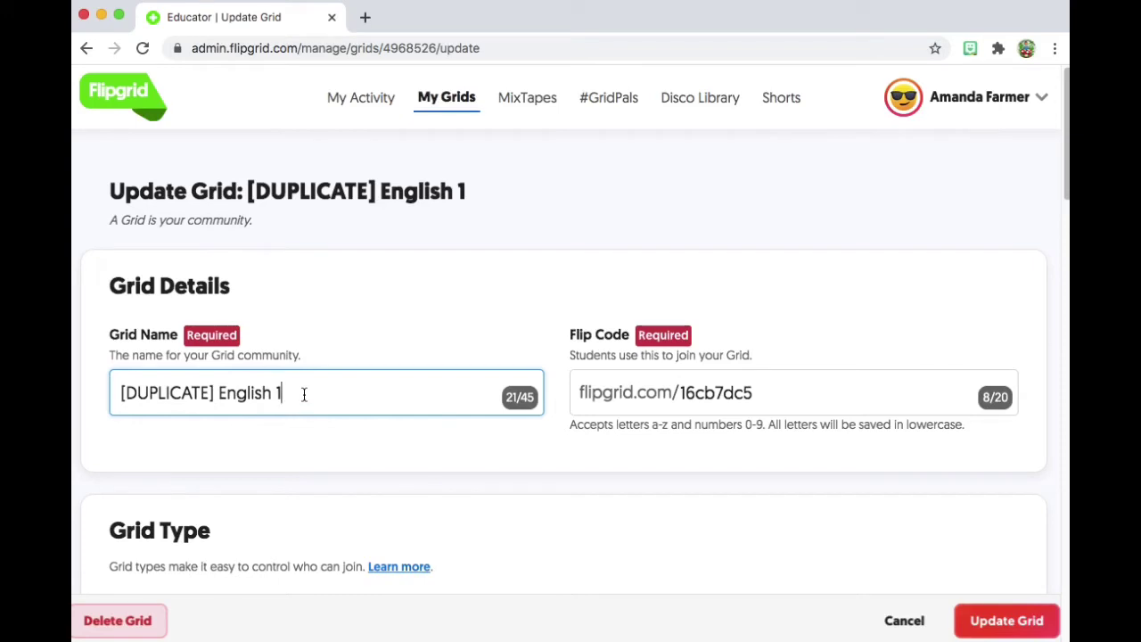
{"action": "key", "text": "BackSpace"}
{"action": "type", "text": "3"}
{"action": "key", "text": "BackSpace"}
{"action": "key", "text": "BackSpace"}
{"action": "key", "text": "BackSpace"}
{"action": "key", "text": "BackSpace"}
{"action": "key", "text": "BackSpace"}
{"action": "key", "text": "BackSpace"}
{"action": "key", "text": "BackSpace"}
{"action": "key", "text": "BackSpace"}
{"action": "key", "text": "BackSpace"}
{"action": "key", "text": "BackSpace"}
{"action": "key", "text": "BackSpace"}
{"action": "key", "text": "BackSpace"}
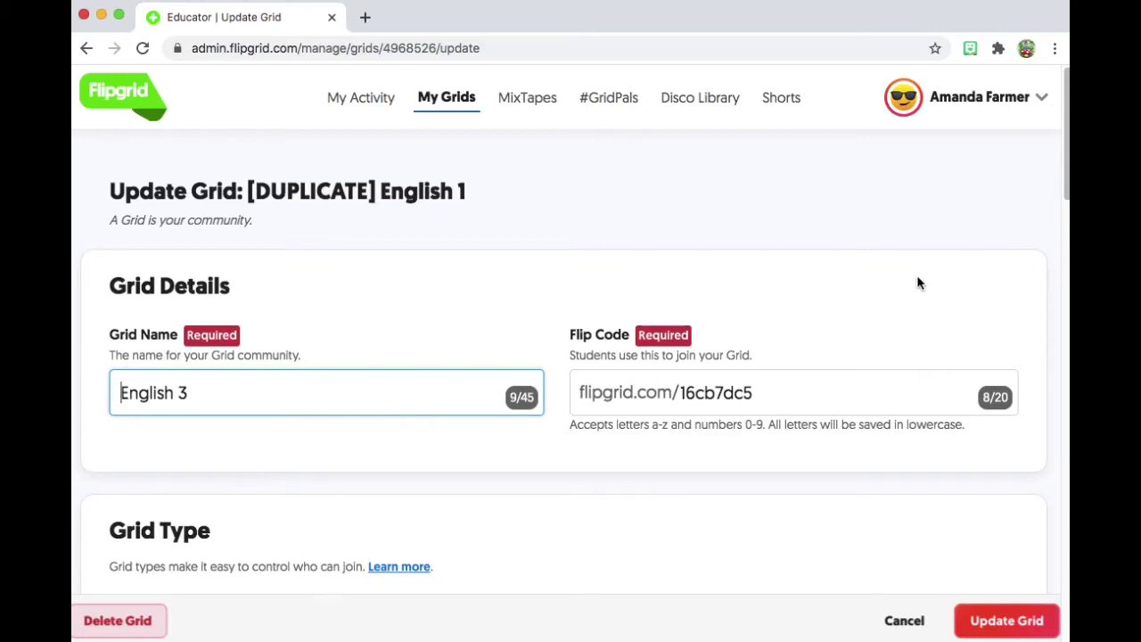
Keep the girl-reading cover, save English 3, and return to My Grids.
{"action": "left_click_drag", "start_coordinate": [1066, 165], "coordinate": [1065, 561]}
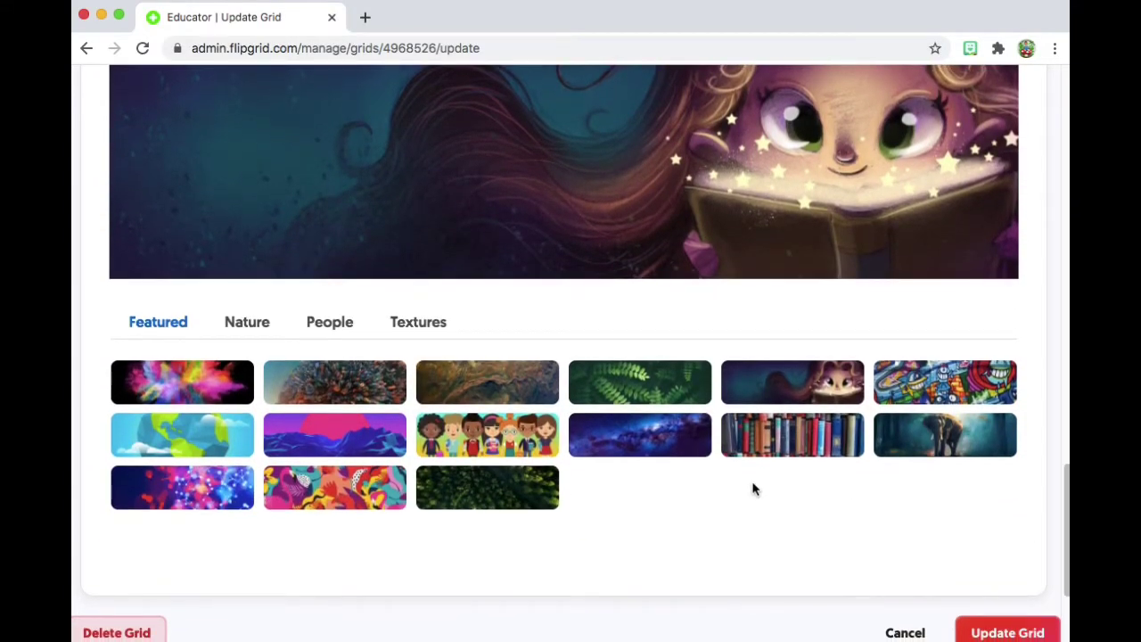
{"action": "left_click", "coordinate": [346, 386]}
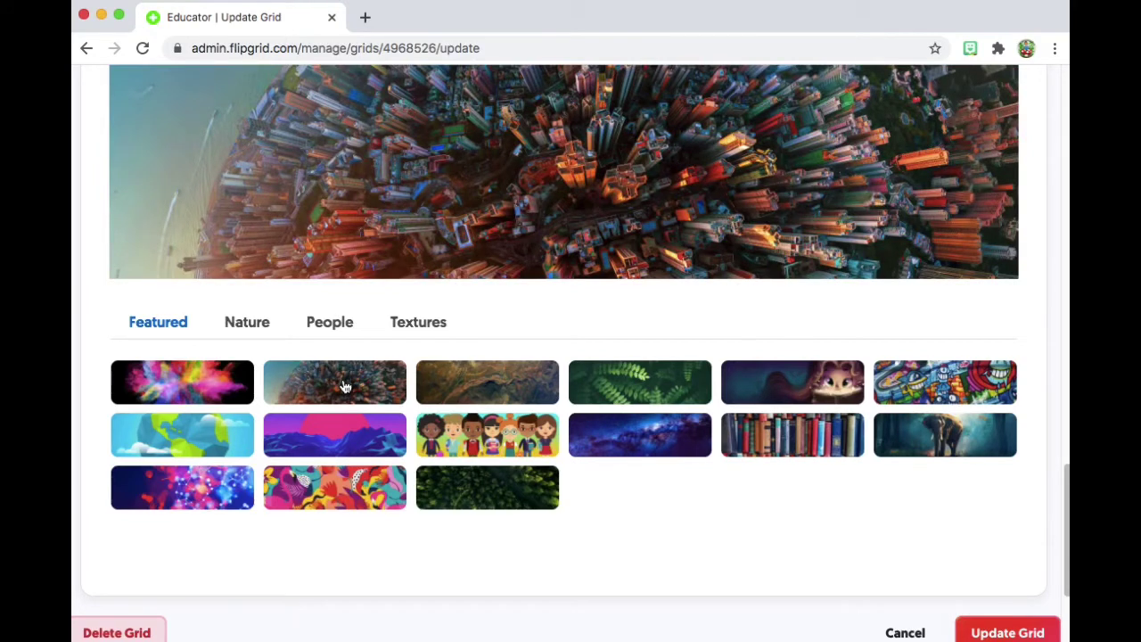
{"action": "left_click", "coordinate": [812, 395]}
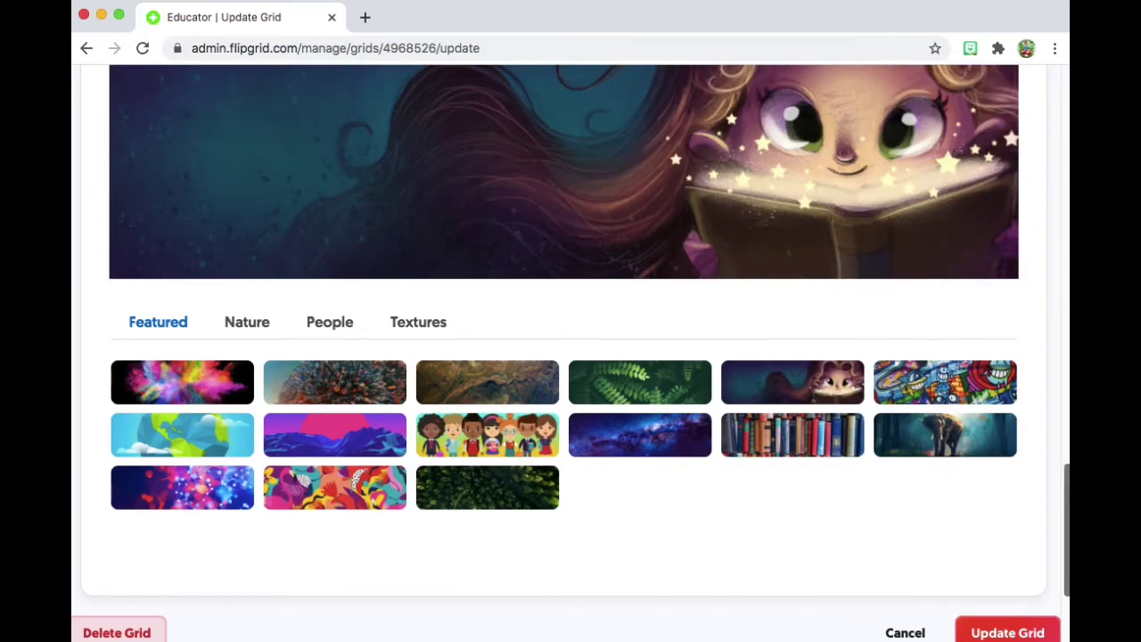
{"action": "scroll", "coordinate": [1025, 514], "scroll_direction": "down", "scroll_amount": 4}
{"action": "left_click", "coordinate": [1023, 475]}
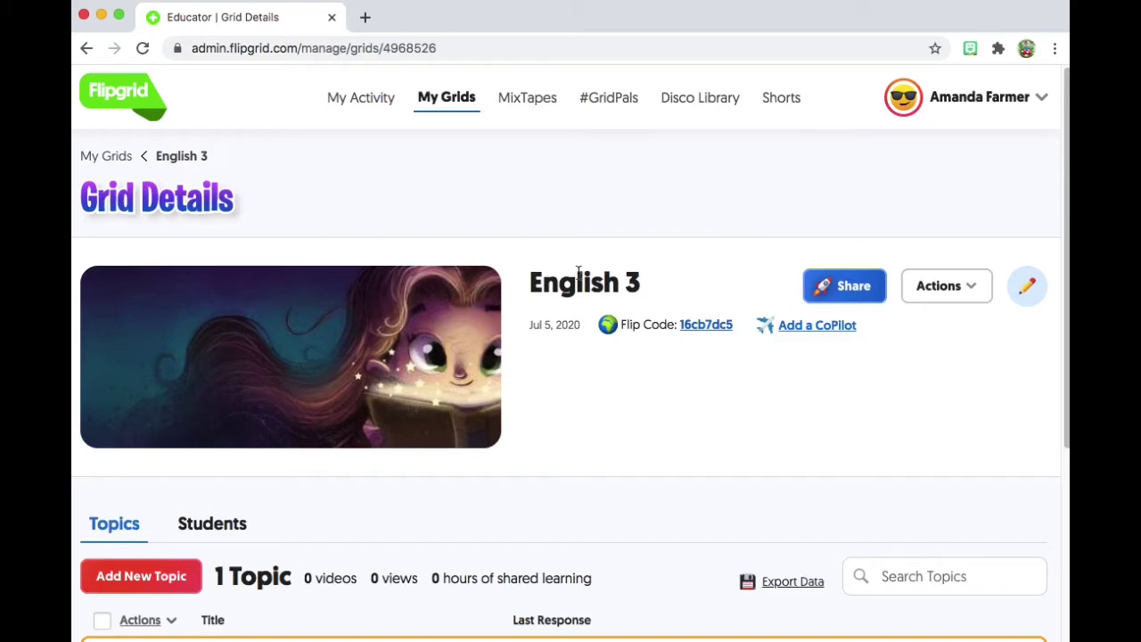
{"action": "left_click", "coordinate": [101, 158]}
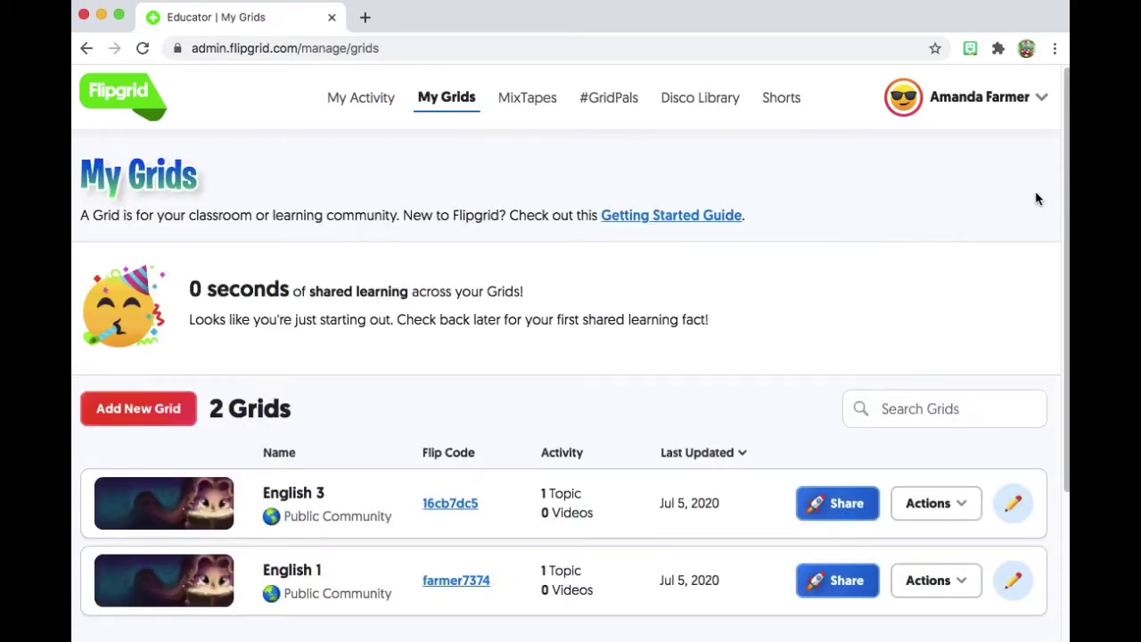
Open English 1's grid details and edit its 'Say Hello on Flipgrid!' topic.
{"action": "scroll", "coordinate": [1066, 183], "scroll_direction": "down", "scroll_amount": 1}
{"action": "scroll", "coordinate": [1058, 254], "scroll_direction": "down", "scroll_amount": 2}
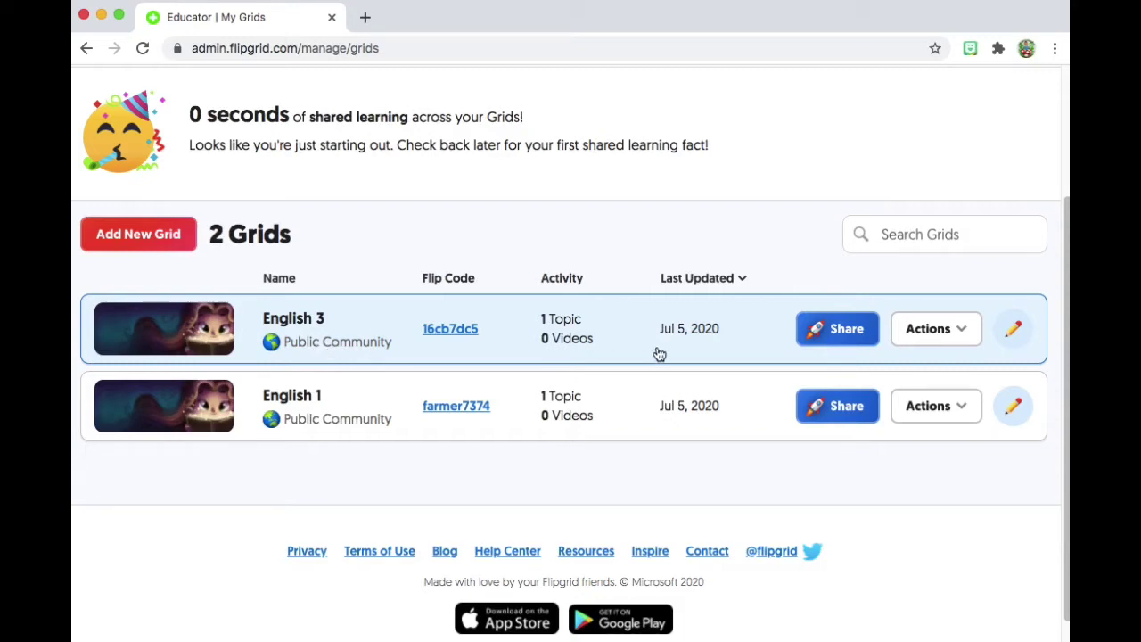
{"action": "left_click", "coordinate": [966, 330]}
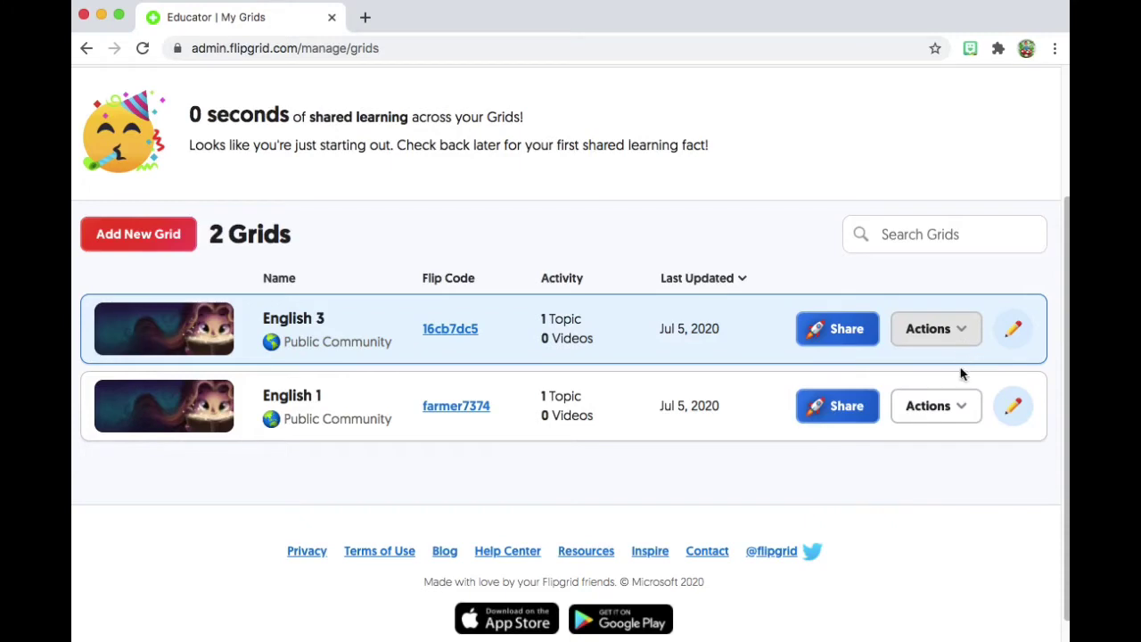
{"action": "left_click", "coordinate": [961, 412]}
{"action": "left_click", "coordinate": [962, 412]}
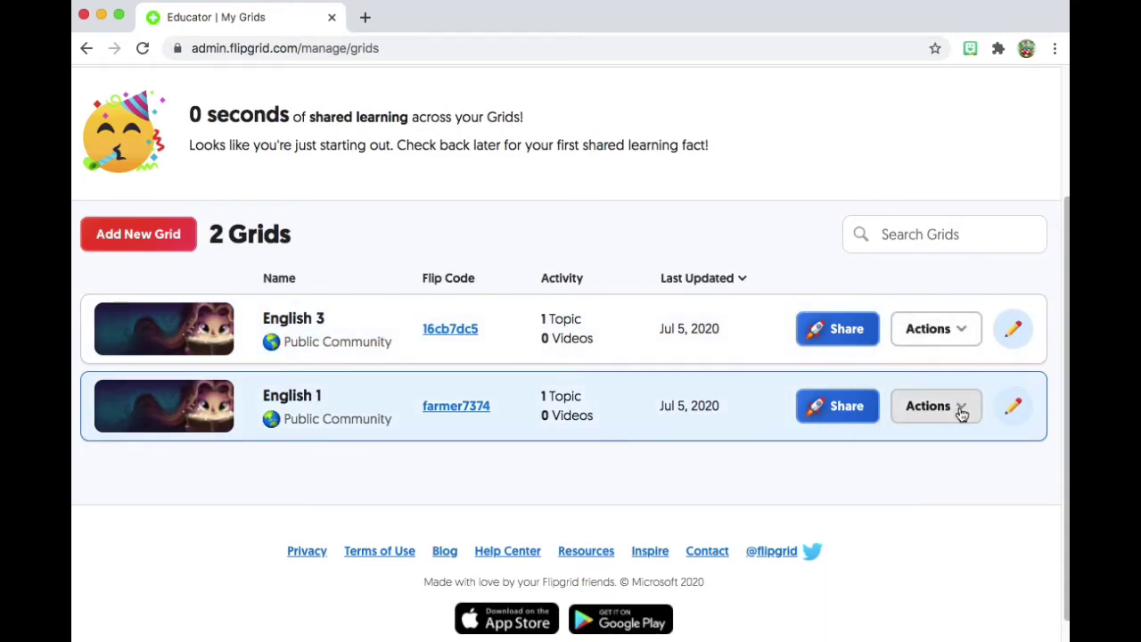
{"action": "left_click", "coordinate": [189, 400]}
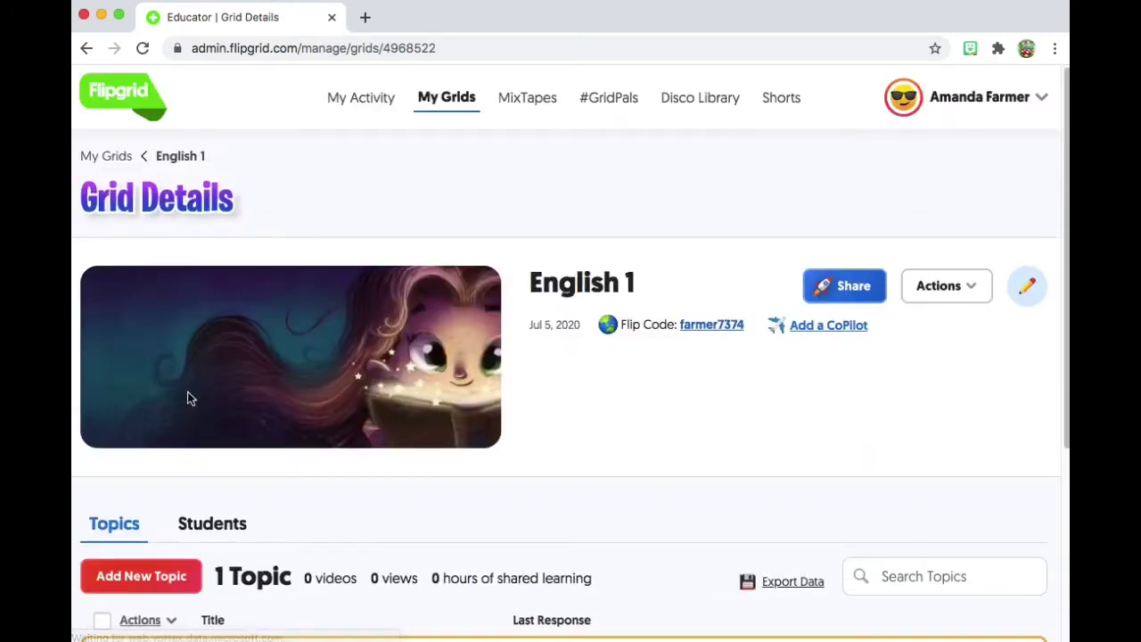
{"action": "left_click_drag", "start_coordinate": [1067, 181], "coordinate": [1053, 379]}
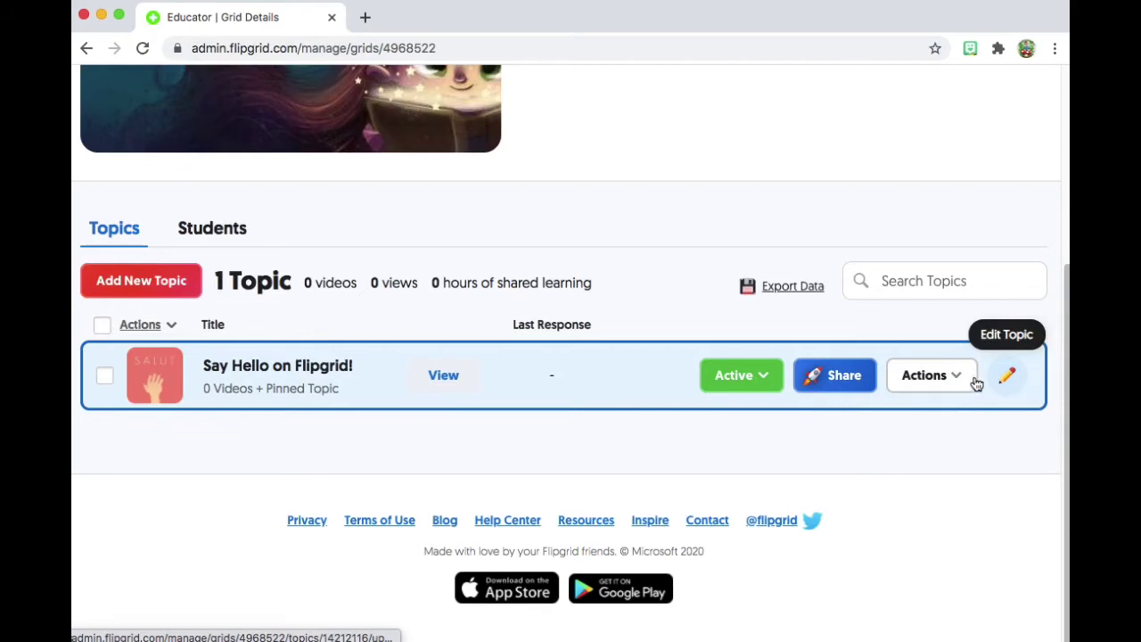
{"action": "left_click", "coordinate": [1009, 377]}
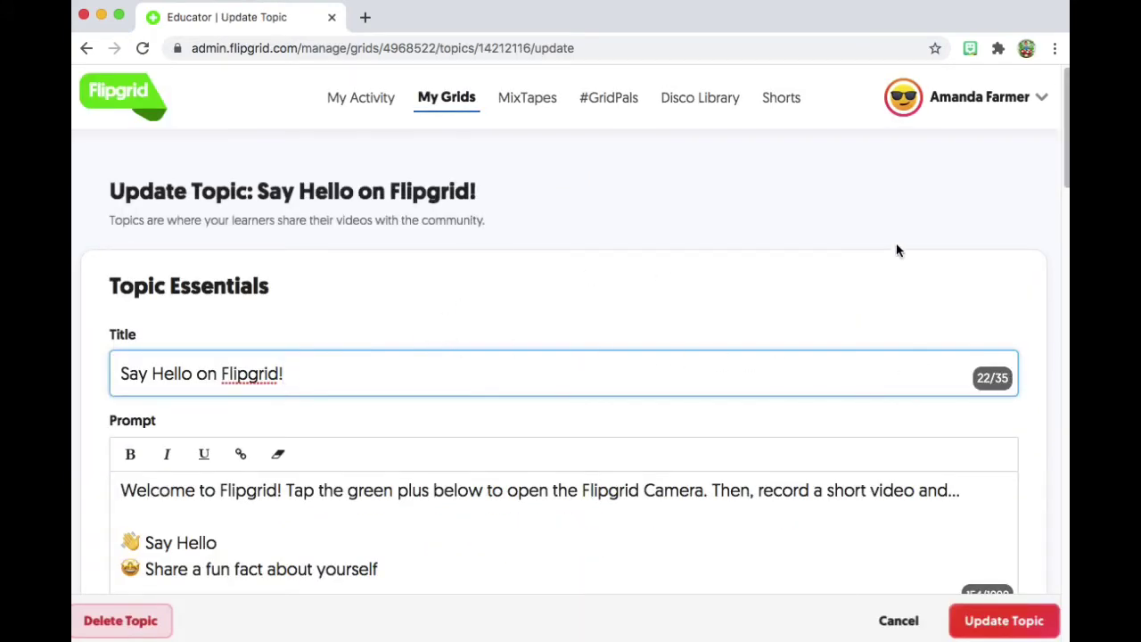
Enable Video Moderation and enter the tip 'Tell us a little about yourself!'.
{"action": "scroll", "coordinate": [946, 156], "scroll_direction": "down", "scroll_amount": 5}
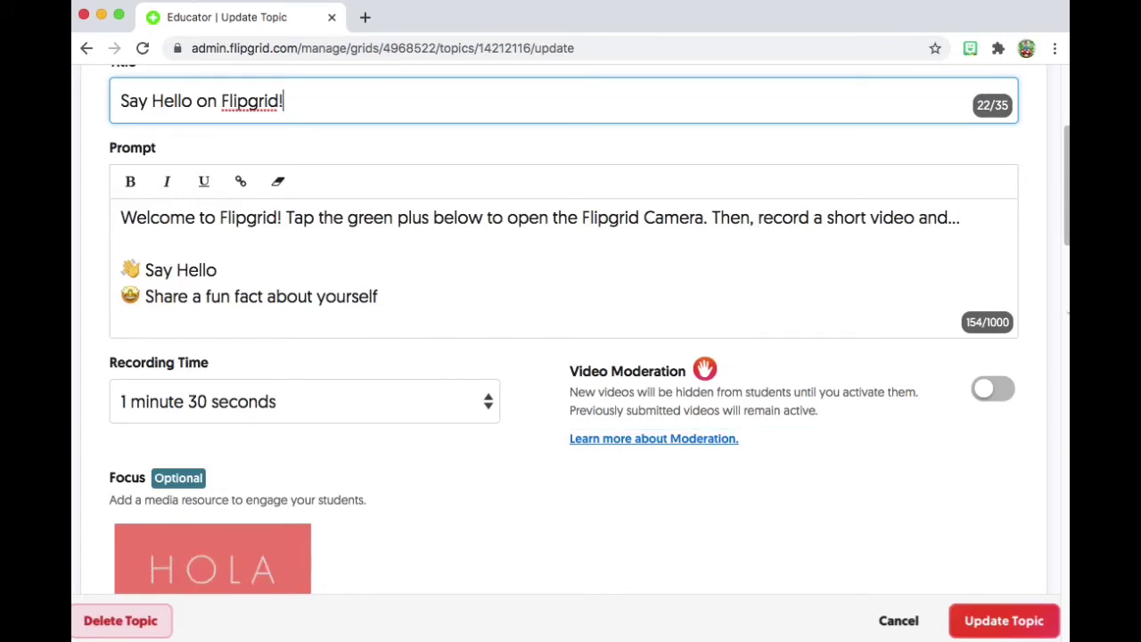
{"action": "scroll", "coordinate": [651, 255], "scroll_direction": "down", "scroll_amount": 3}
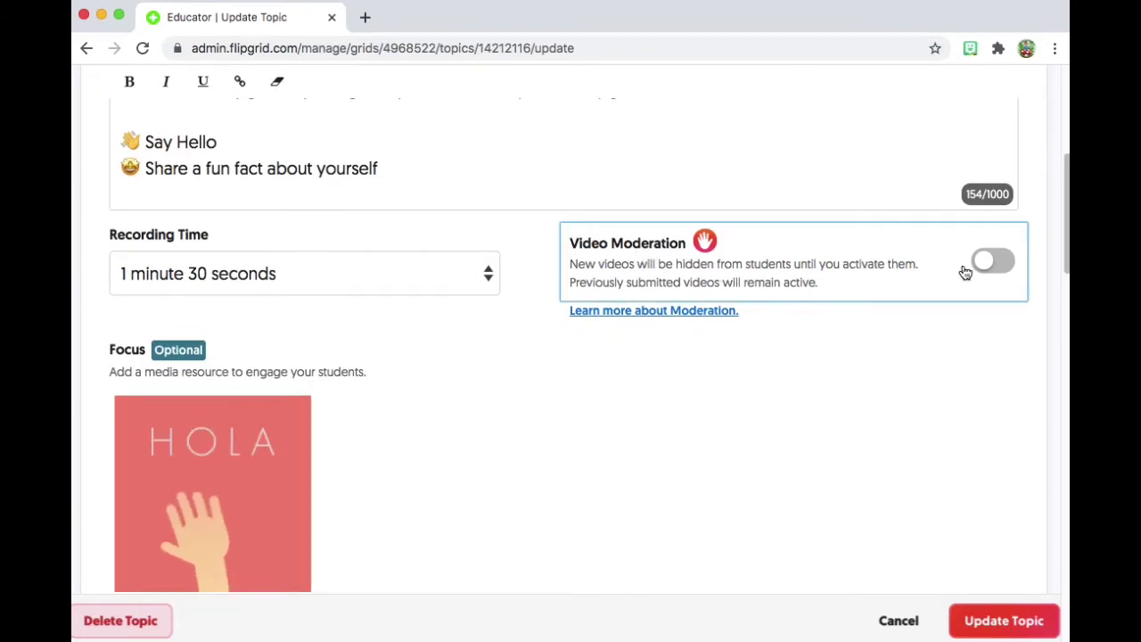
{"action": "left_click", "coordinate": [987, 264]}
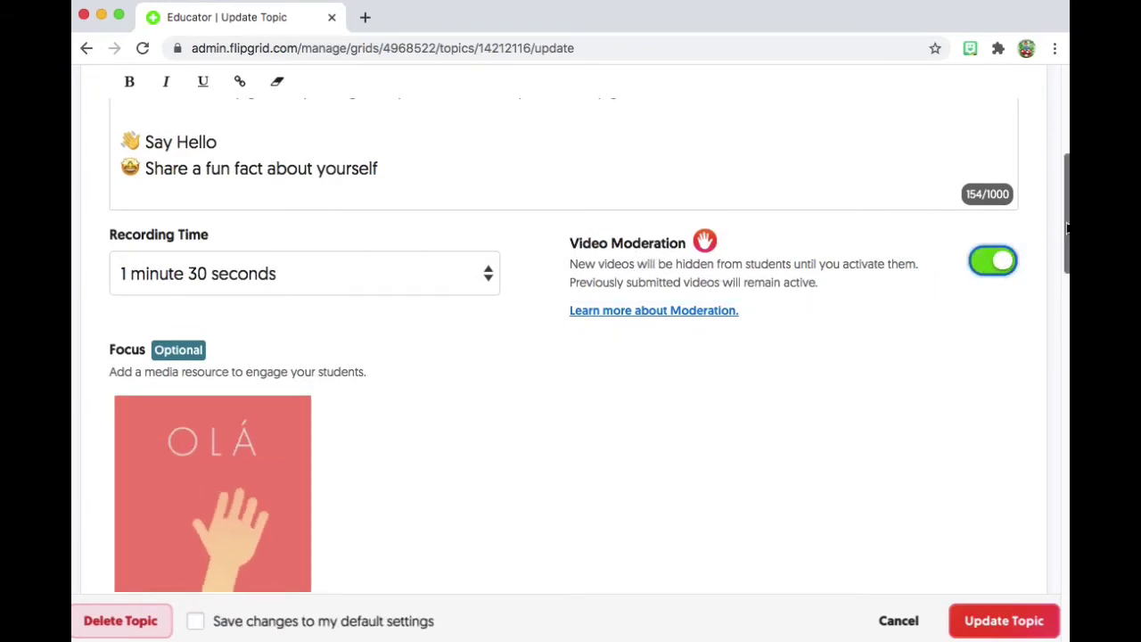
{"action": "scroll", "coordinate": [769, 236], "scroll_direction": "down", "scroll_amount": 4}
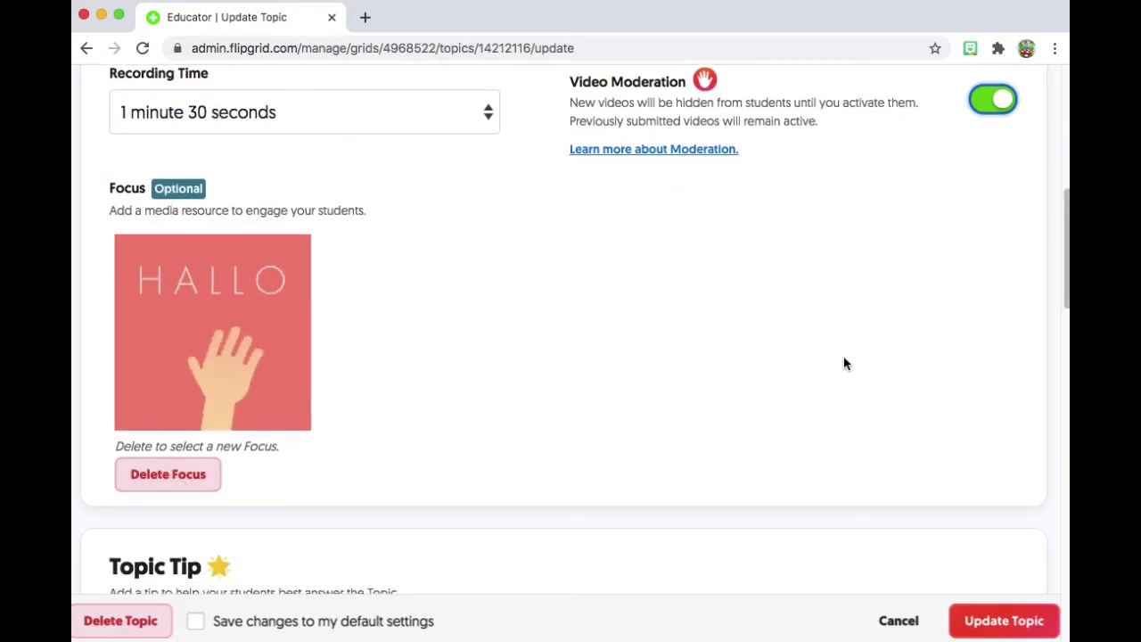
{"action": "left_click_drag", "start_coordinate": [1067, 252], "coordinate": [1067, 327]}
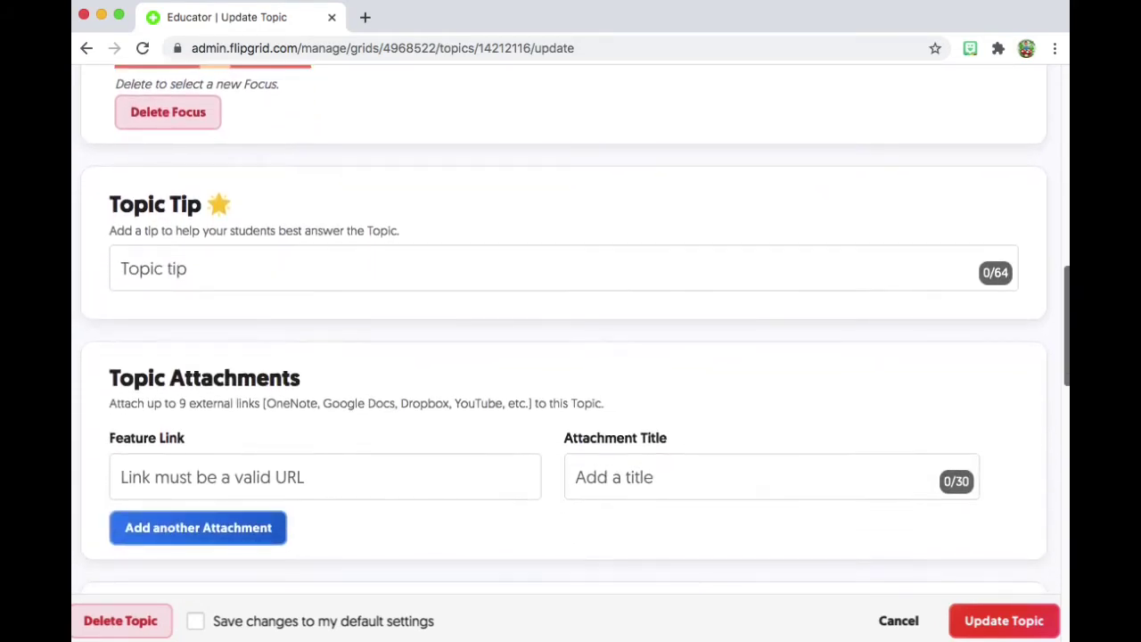
{"action": "left_click", "coordinate": [195, 269]}
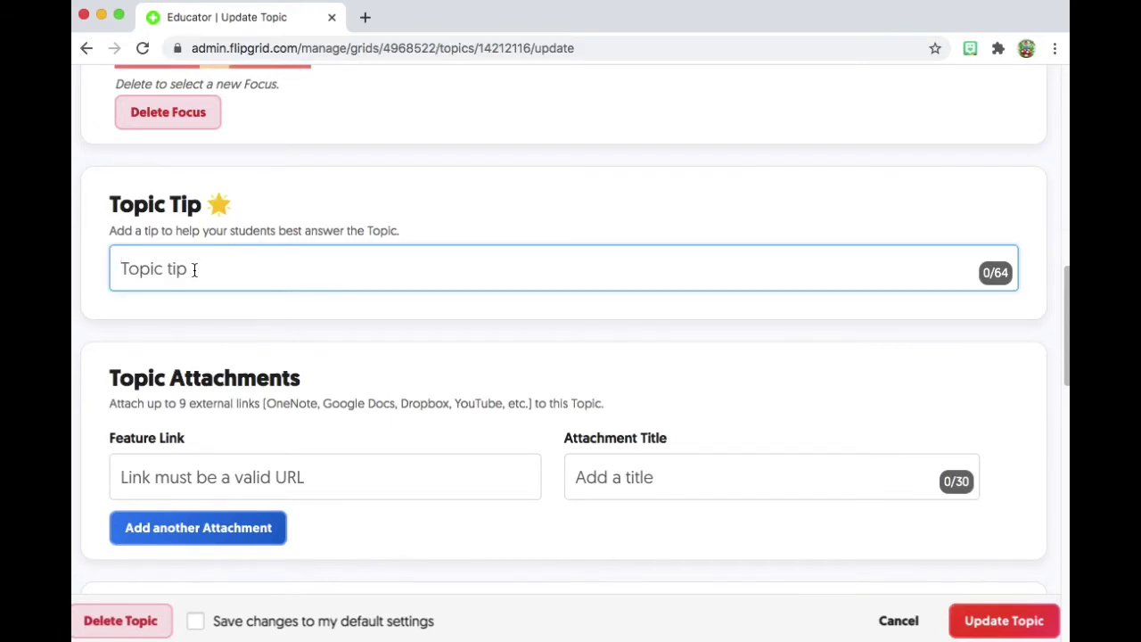
{"action": "type", "text": "Tell us a little about yourself!"}
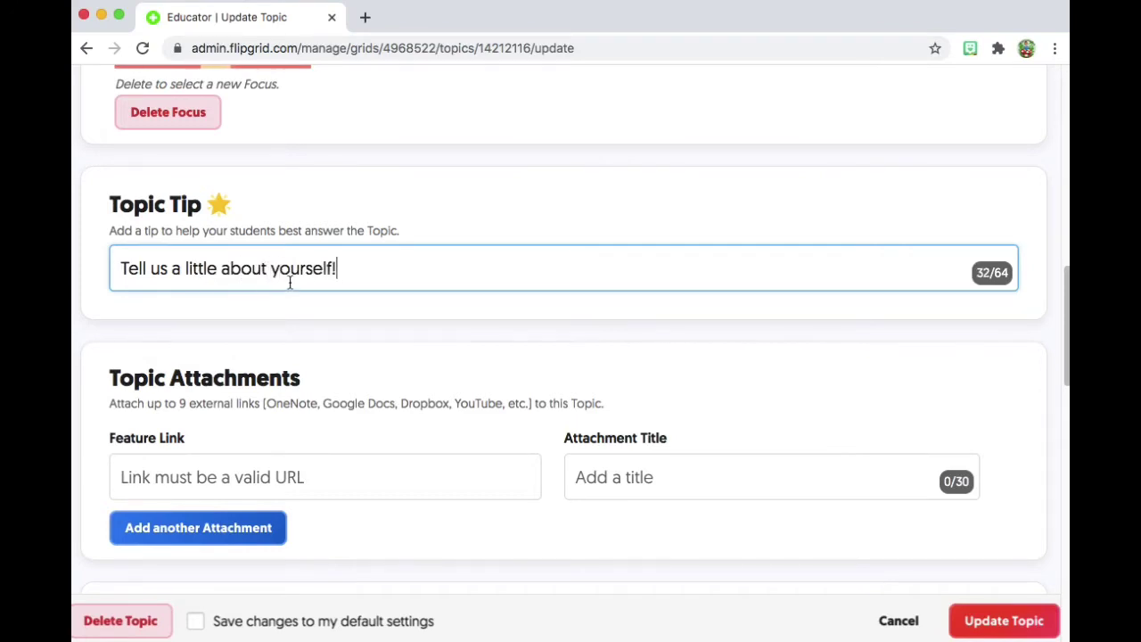
Switch off Attachment Link and View Count, then save the Say Hello topic.
{"action": "scroll", "coordinate": [1029, 284], "scroll_direction": "down", "scroll_amount": 5}
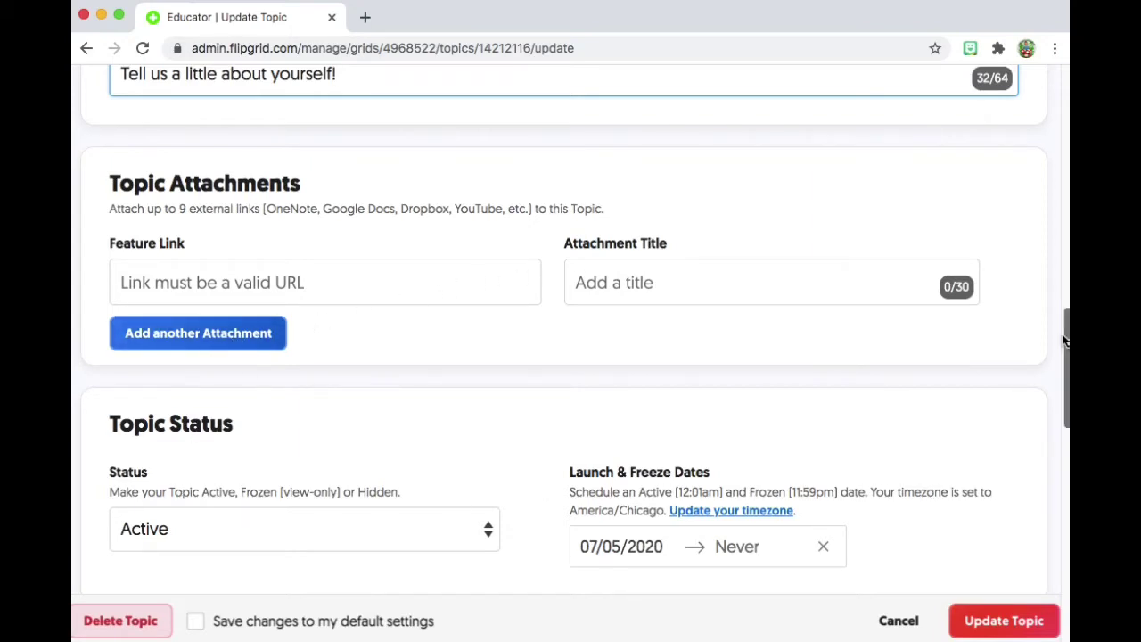
{"action": "left_click_drag", "start_coordinate": [1068, 338], "coordinate": [1062, 453]}
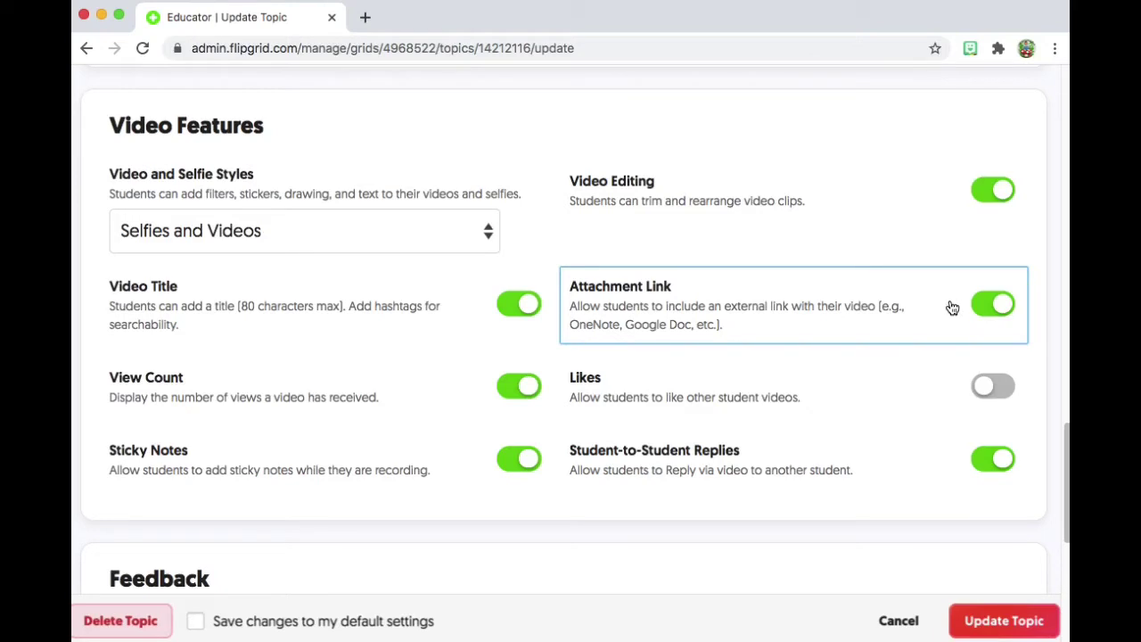
{"action": "left_click", "coordinate": [1015, 307]}
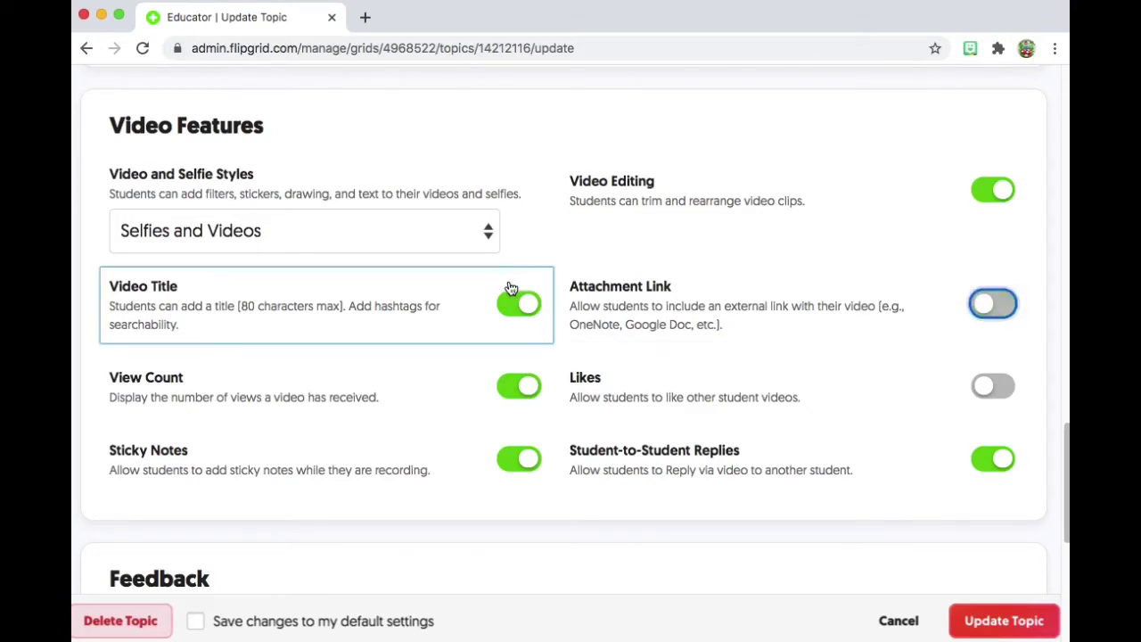
{"action": "left_click", "coordinate": [520, 387]}
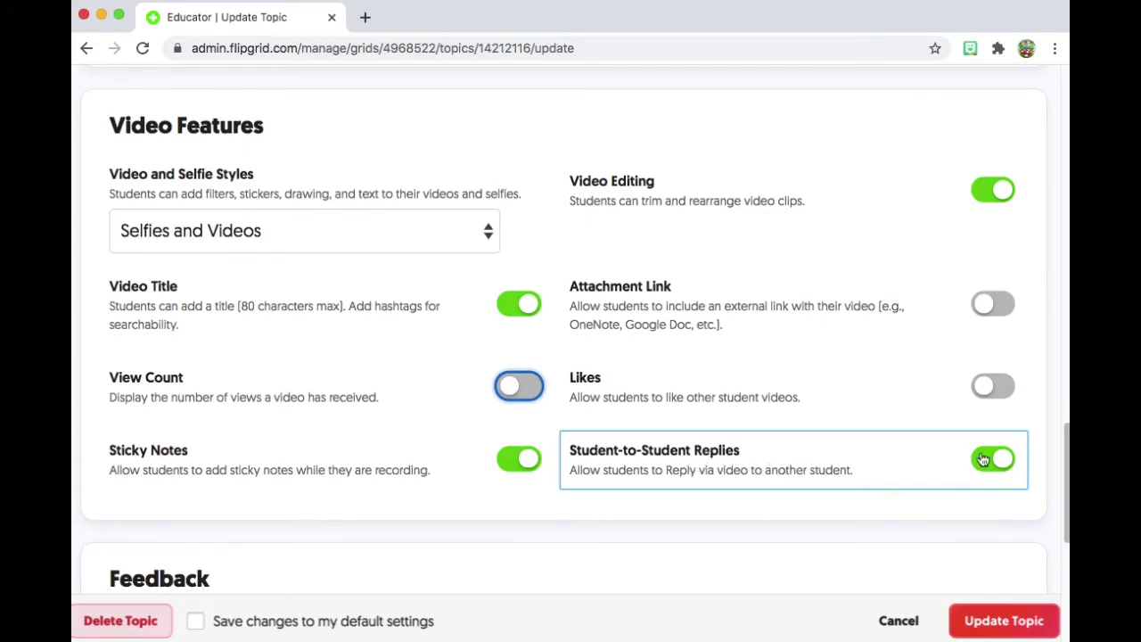
{"action": "left_click_drag", "start_coordinate": [1067, 443], "coordinate": [1068, 526]}
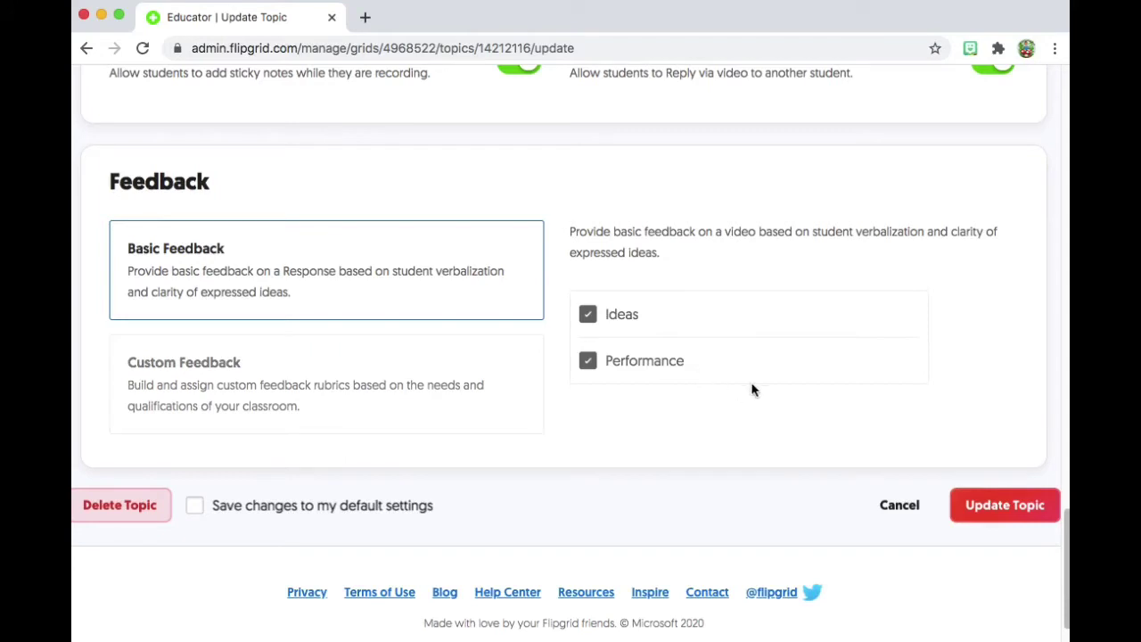
{"action": "left_click", "coordinate": [1005, 517]}
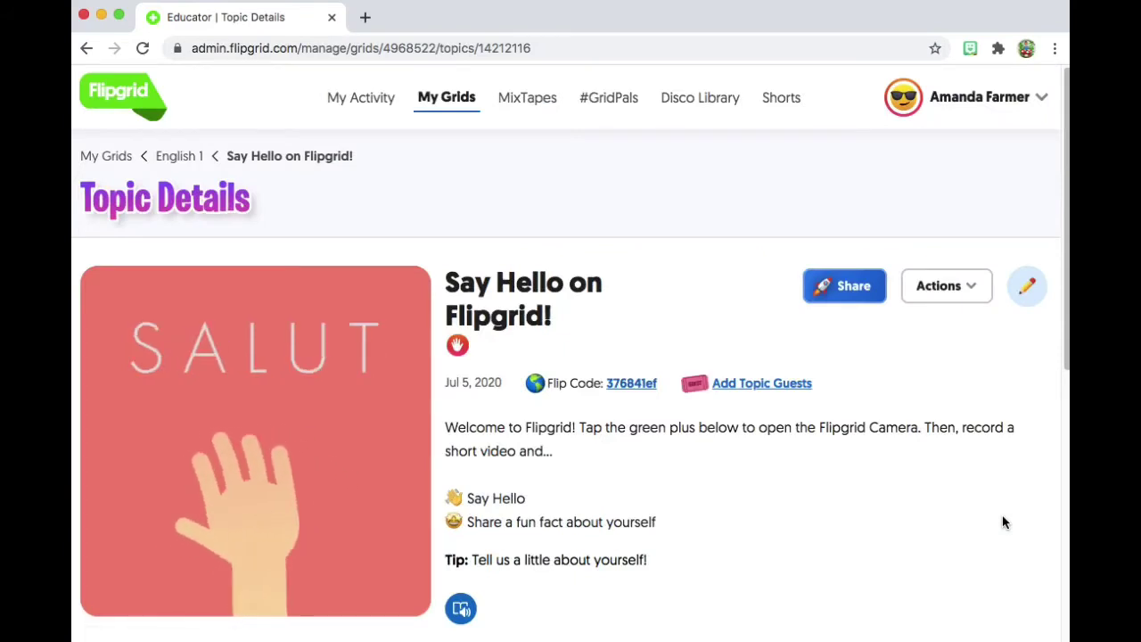
Scroll the Say Hello on Flipgrid! topic details down to its 0 Responses section.
{"action": "left_click_drag", "start_coordinate": [1067, 205], "coordinate": [1064, 437]}
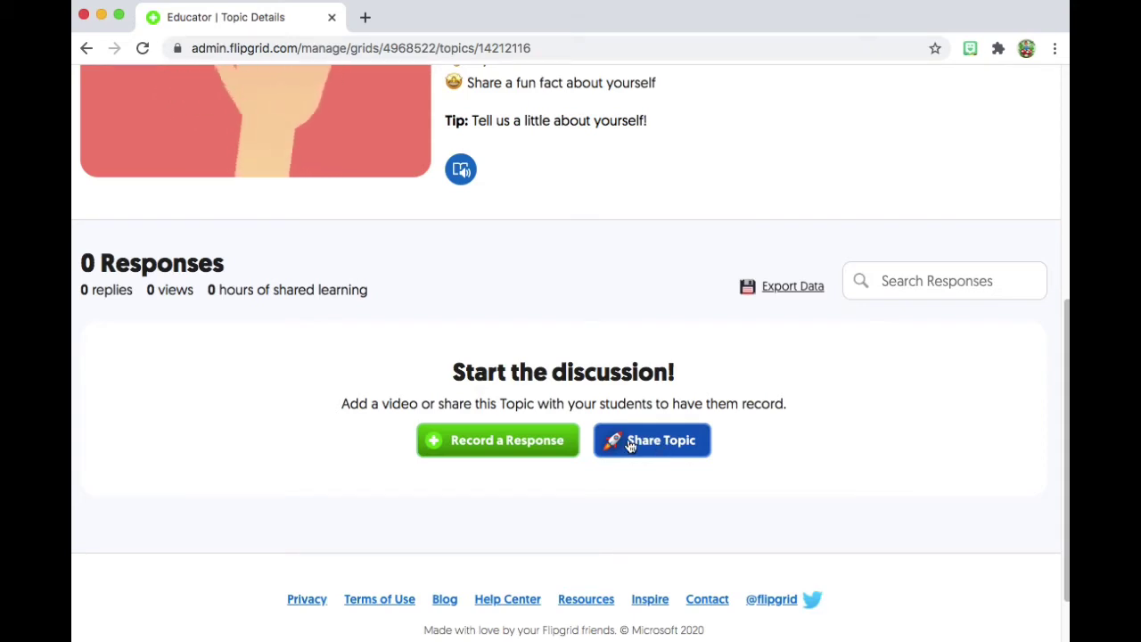
Start a response, allow camera access, and back out of the Photo Sticker upload.
{"action": "left_click", "coordinate": [519, 439]}
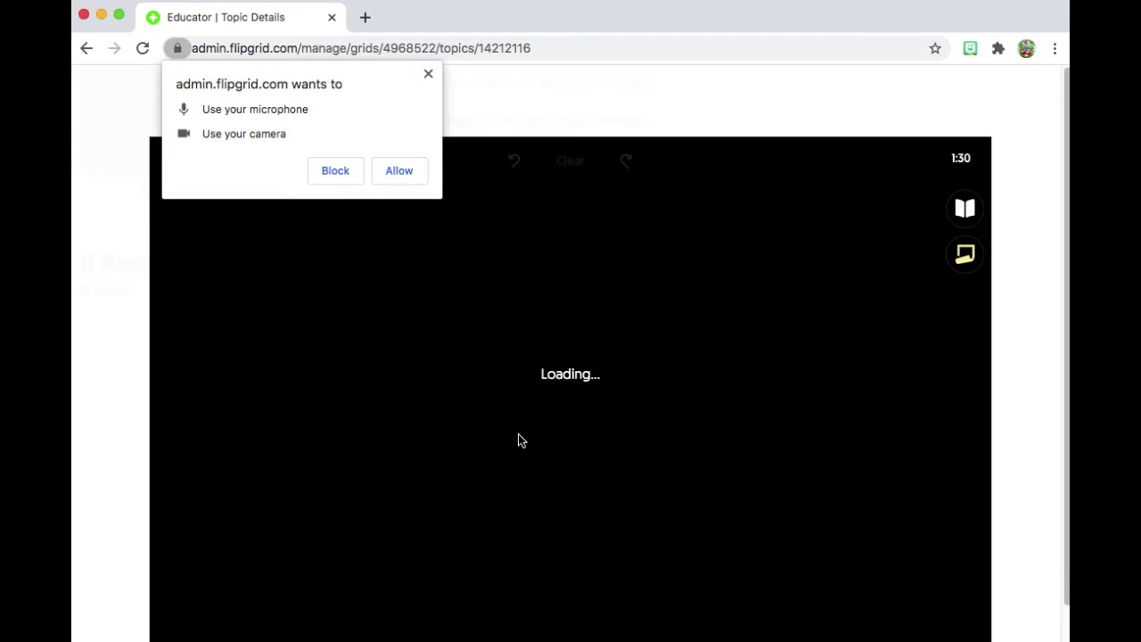
{"action": "left_click", "coordinate": [399, 171]}
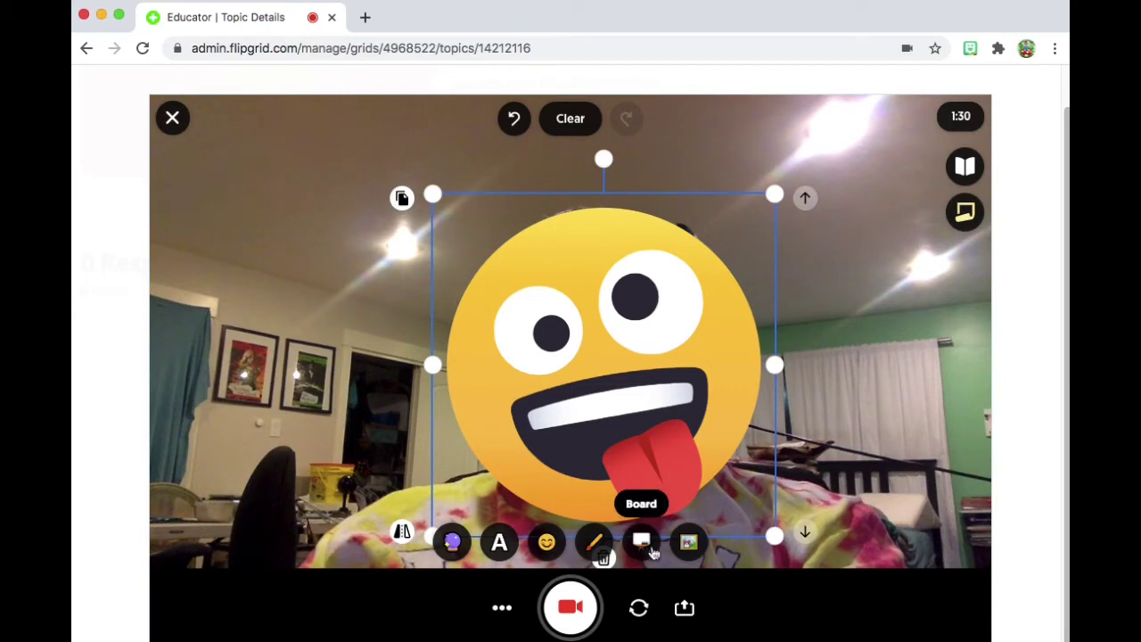
{"action": "left_click", "coordinate": [692, 551]}
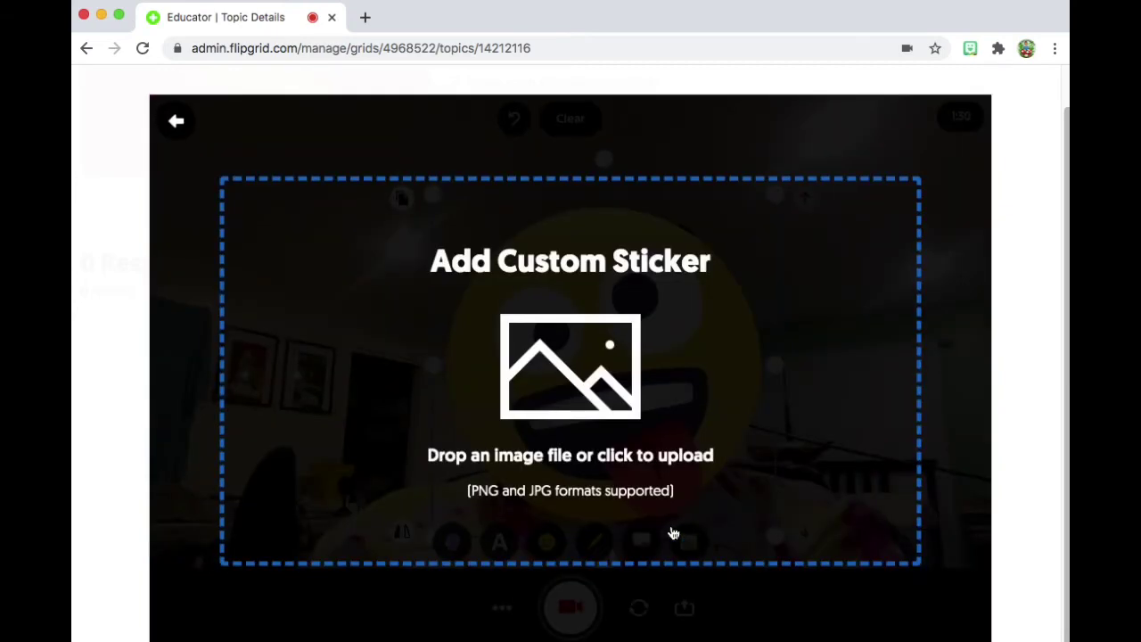
{"action": "left_click", "coordinate": [174, 121]}
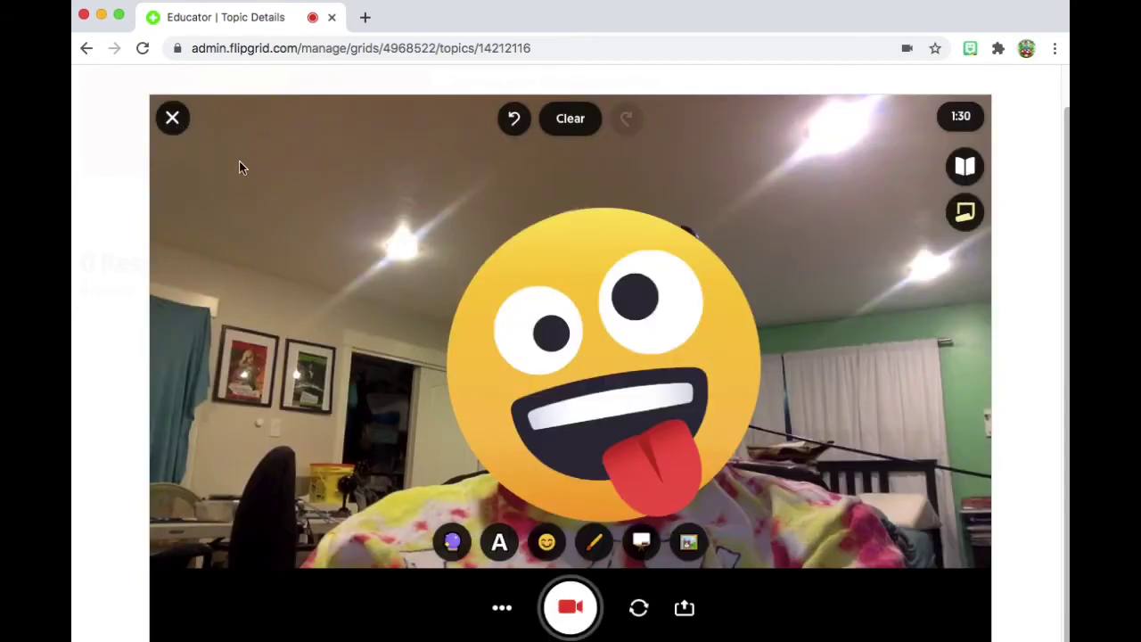
Apply the pixelated 8-bit filter to the camera view after trying the rainbow filter.
{"action": "left_click", "coordinate": [451, 544]}
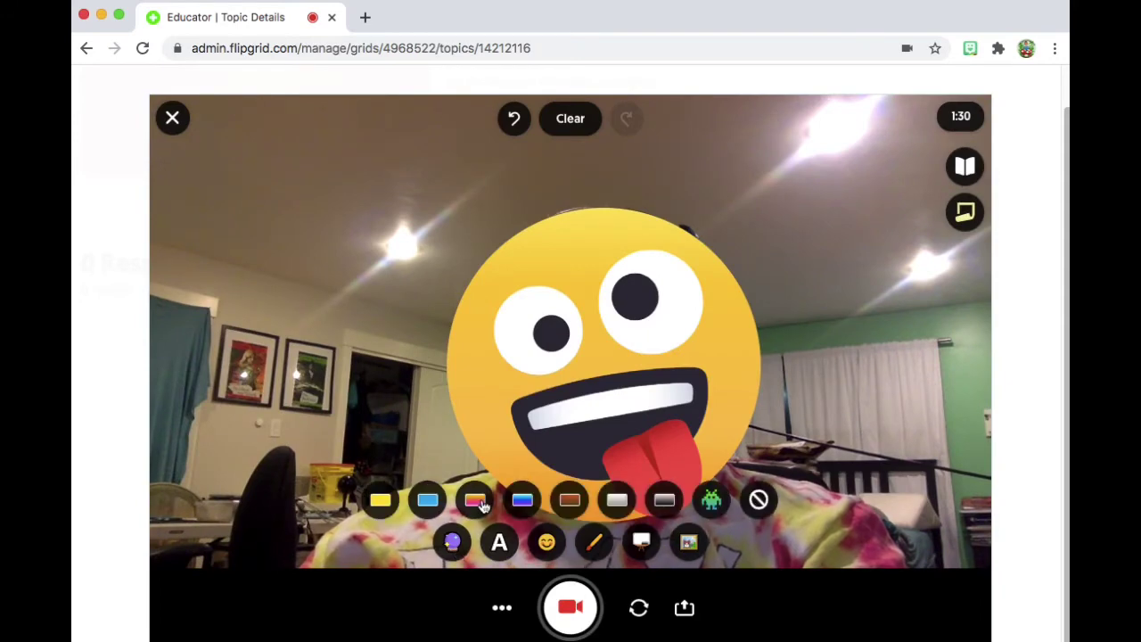
{"action": "left_click", "coordinate": [476, 501]}
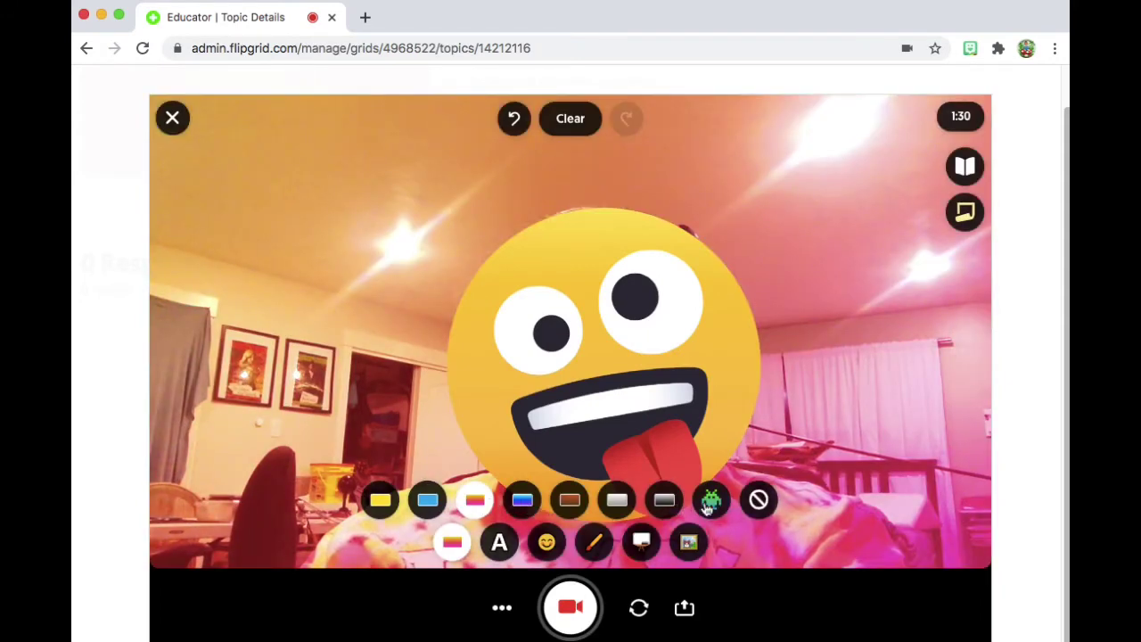
{"action": "left_click", "coordinate": [710, 502]}
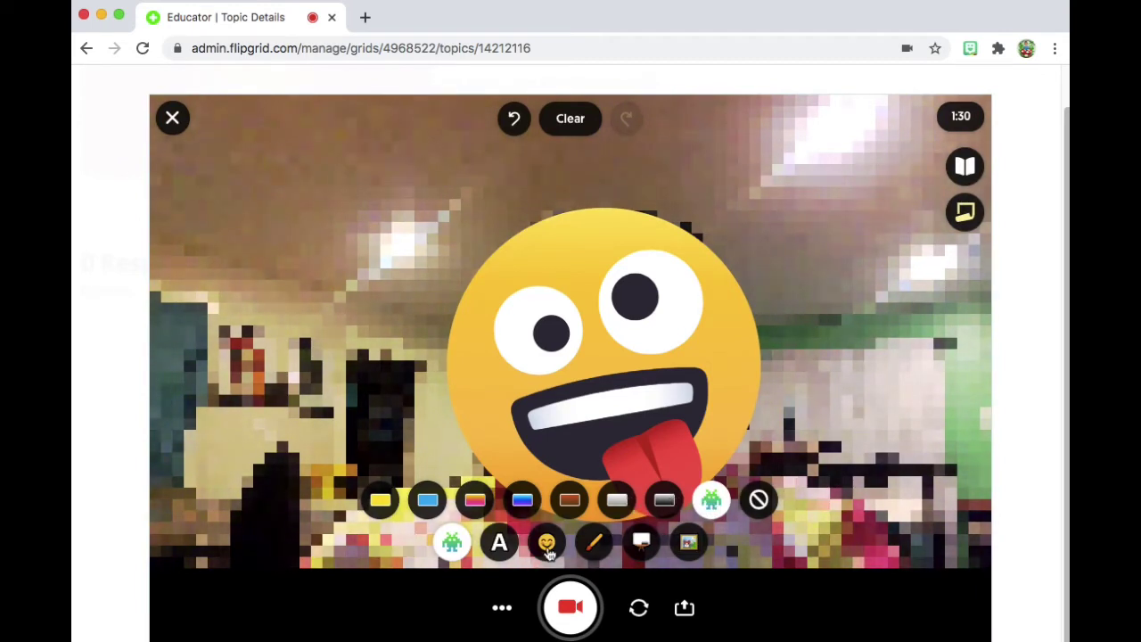
{"action": "left_click", "coordinate": [452, 542]}
{"action": "left_click", "coordinate": [452, 542]}
{"action": "left_click", "coordinate": [452, 542]}
Draw a cyan heart beside the emoji sticker with the pen.
{"action": "left_click", "coordinate": [594, 542]}
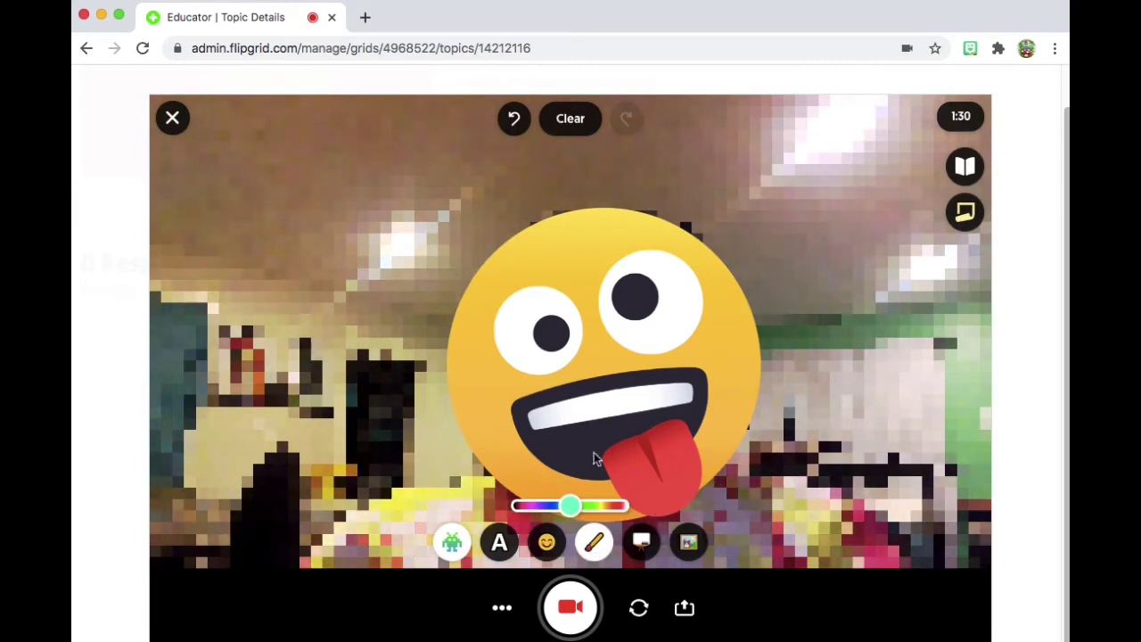
{"action": "mouse_move", "coordinate": [280, 245]}
{"action": "left_mouse_down"}
{"action": "mouse_move", "coordinate": [432, 259]}
{"action": "mouse_move", "coordinate": [319, 433]}
{"action": "left_mouse_up"}
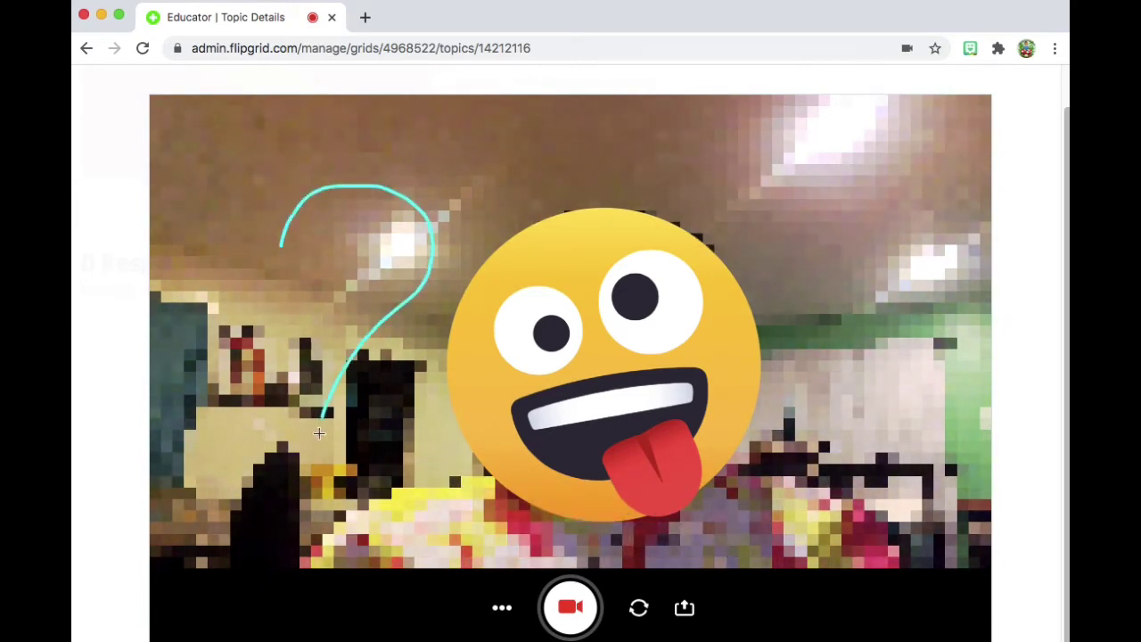
{"action": "mouse_move", "coordinate": [282, 243]}
{"action": "left_mouse_down"}
{"action": "mouse_move", "coordinate": [184, 194]}
{"action": "mouse_move", "coordinate": [214, 296]}
{"action": "left_mouse_up"}
{"action": "left_click_drag", "start_coordinate": [244, 333], "coordinate": [318, 437]}
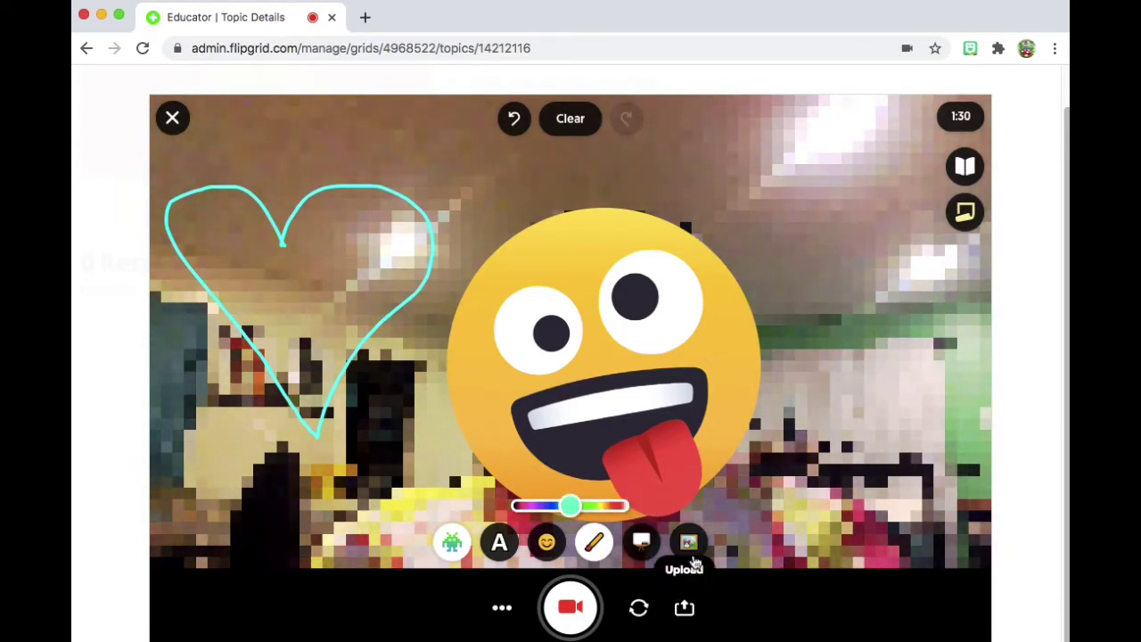
Record and pause a short test clip, then delete it with Redo and Confirm.
{"action": "left_click", "coordinate": [570, 609]}
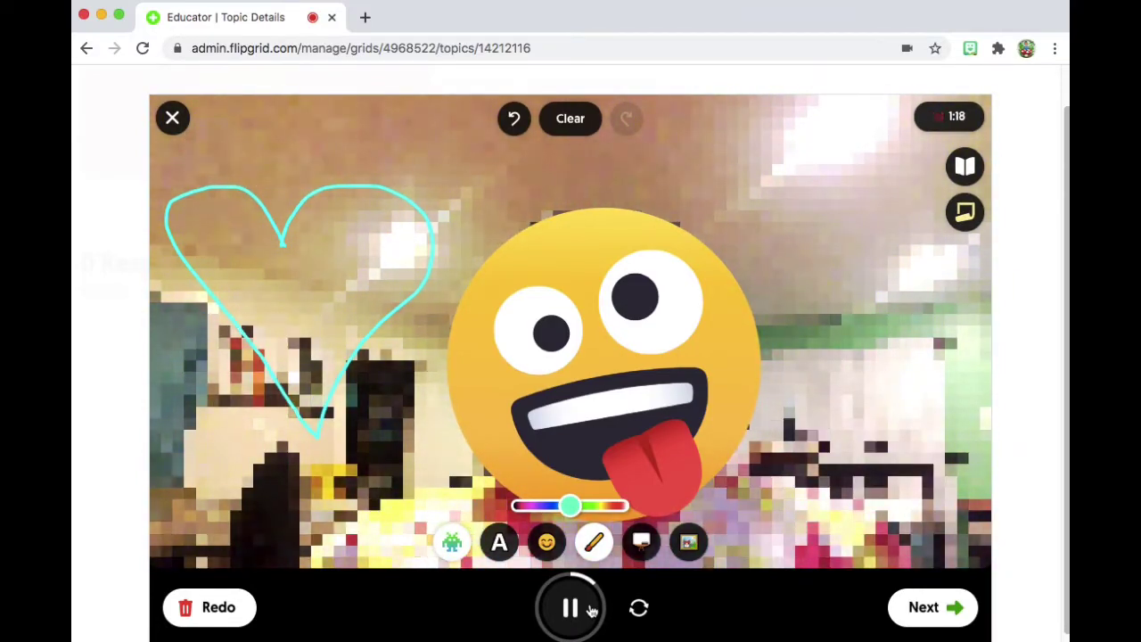
{"action": "left_click", "coordinate": [592, 609]}
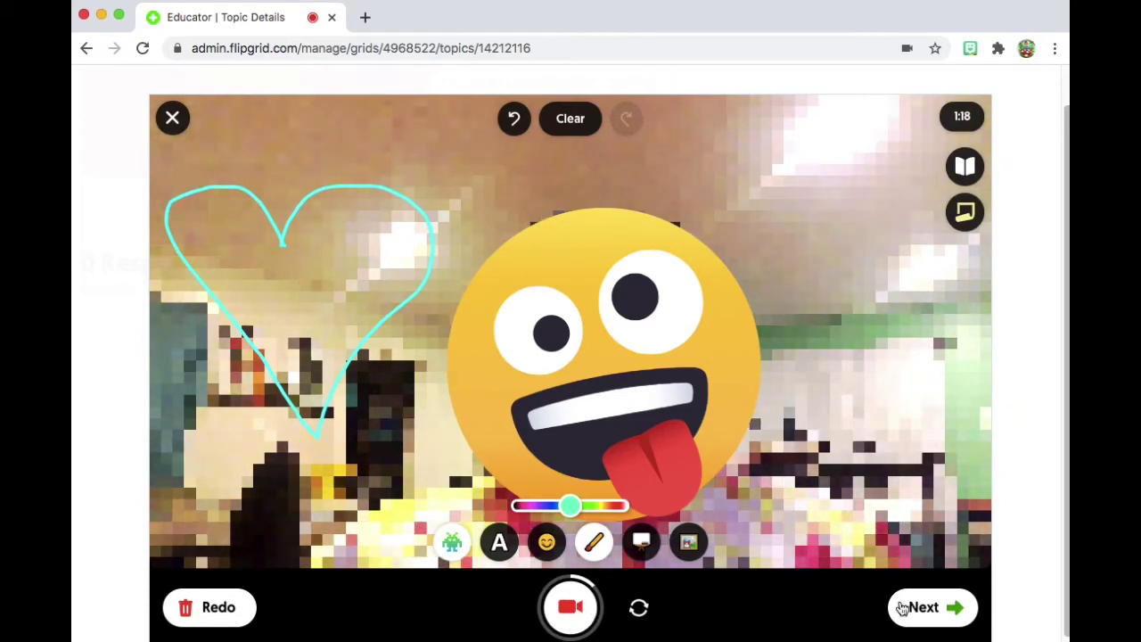
{"action": "left_click", "coordinate": [230, 614]}
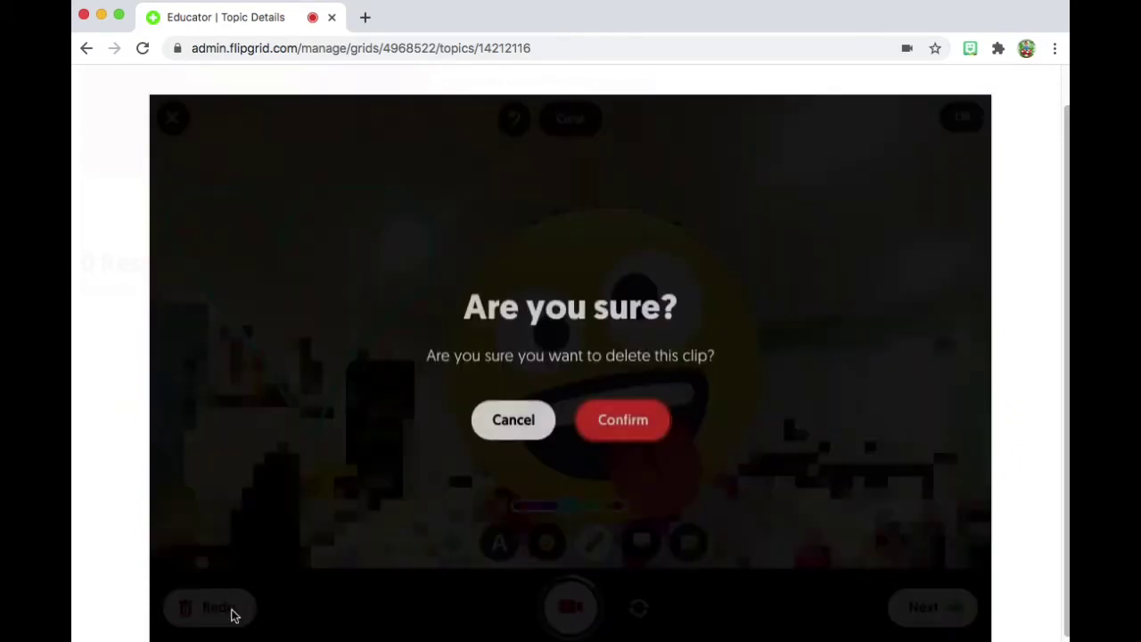
{"action": "left_click", "coordinate": [626, 425]}
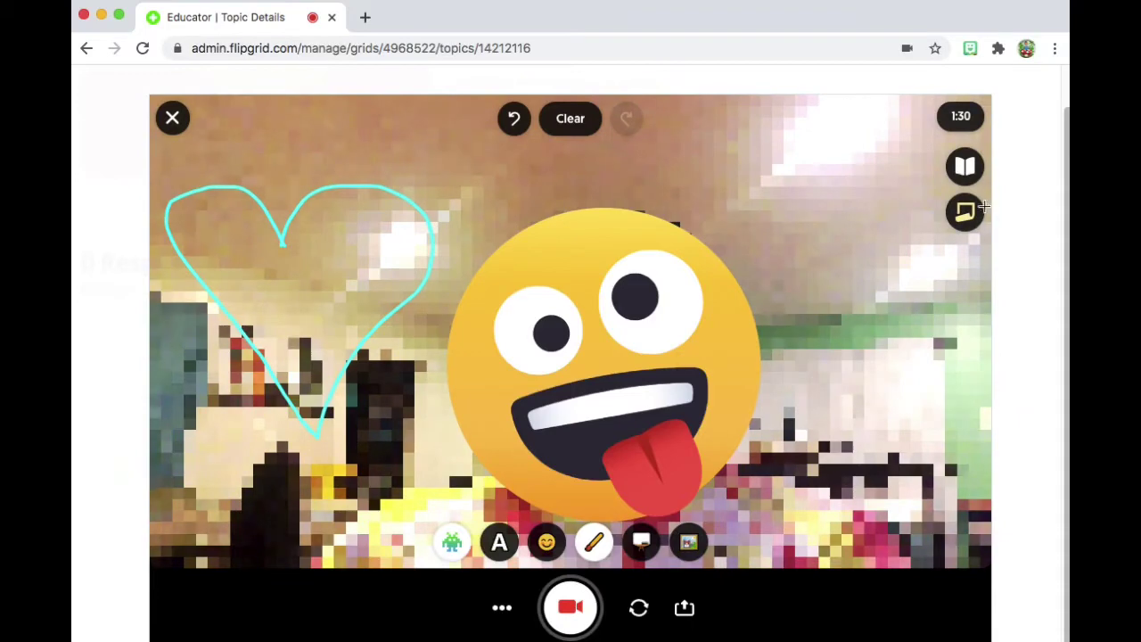
Add a 'Make sure to introduce yourself, say your favorite animal' sticky note at lower right, then record.
{"action": "left_click", "coordinate": [965, 212]}
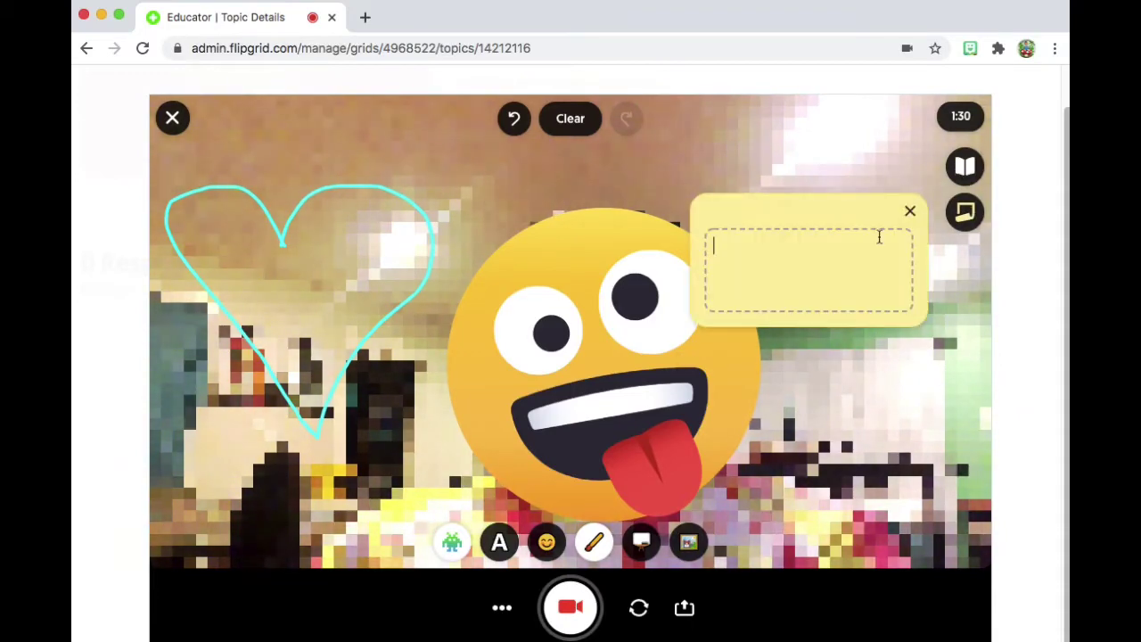
{"action": "type", "text": "Make sure to introduce yourself"}
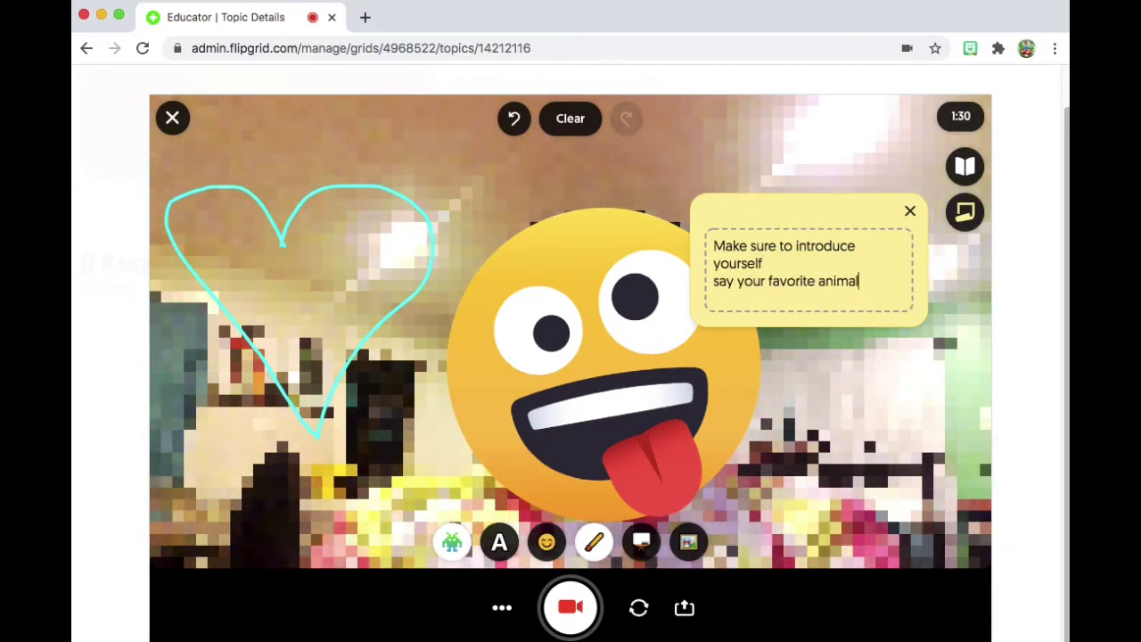
{"action": "left_click_drag", "start_coordinate": [836, 237], "coordinate": [928, 356]}
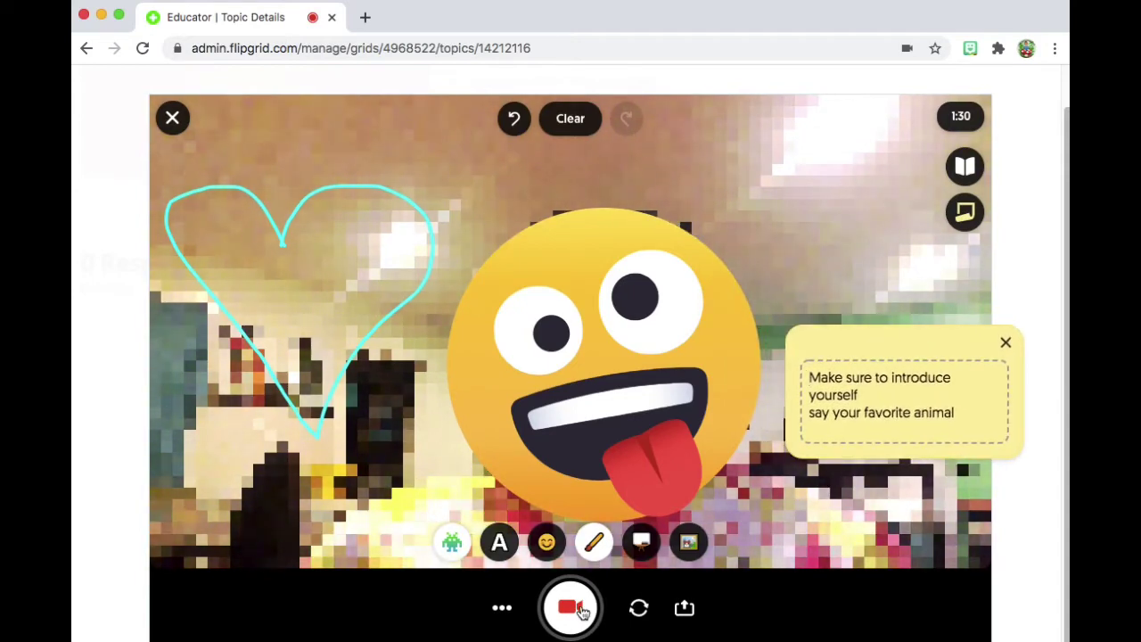
{"action": "left_click", "coordinate": [571, 608]}
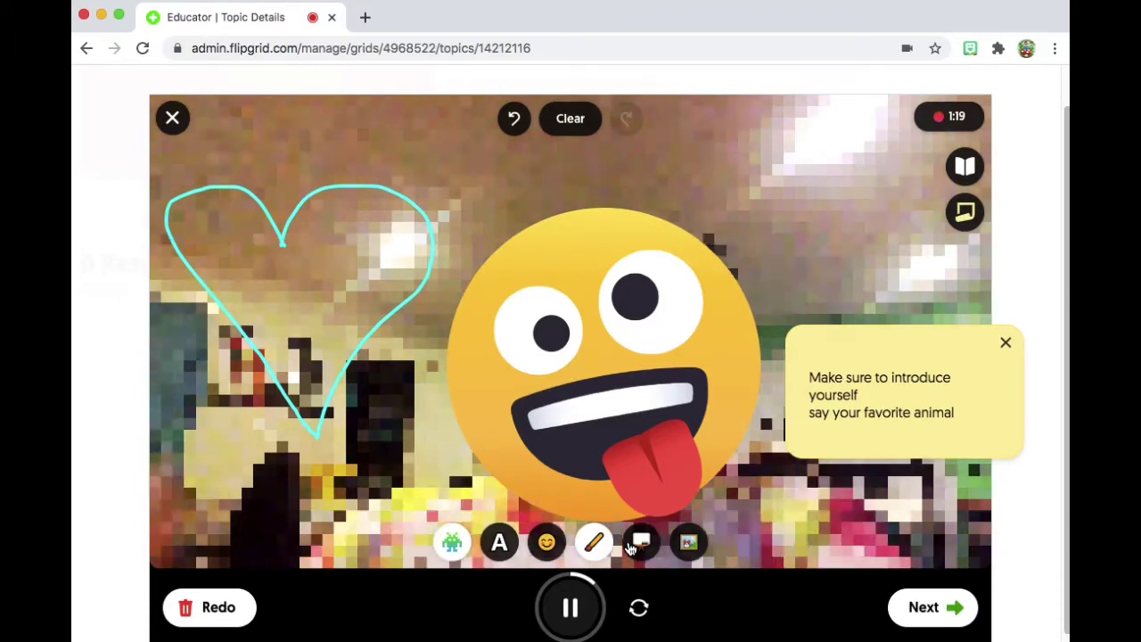
Stop the intro recording, review the clip, and capture a cover selfie.
{"action": "left_click", "coordinate": [569, 614]}
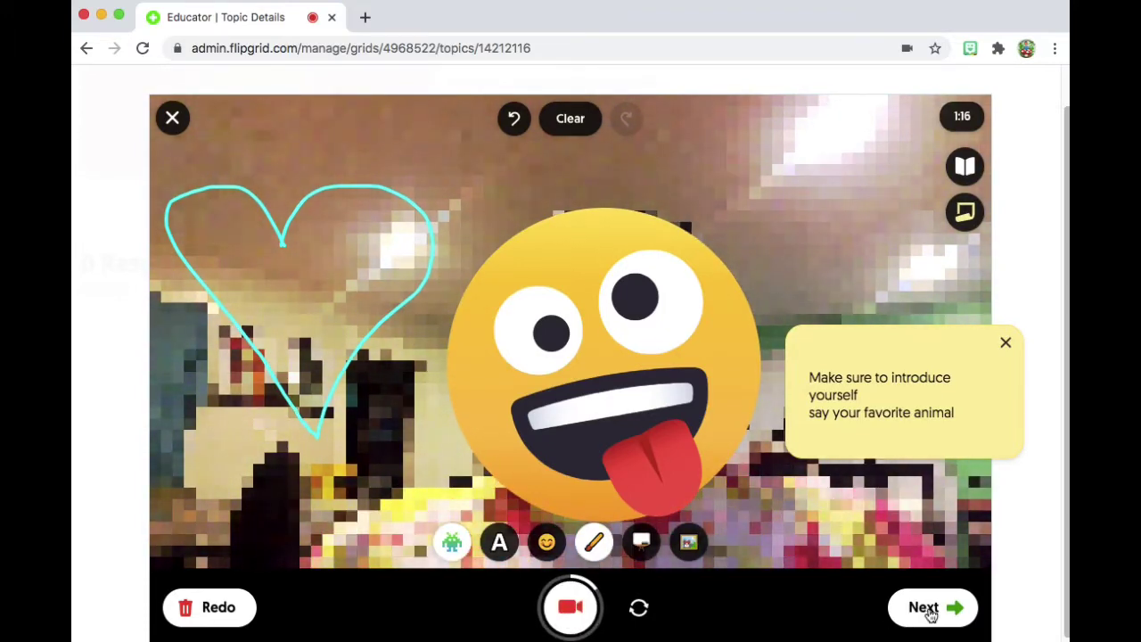
{"action": "left_click", "coordinate": [928, 610]}
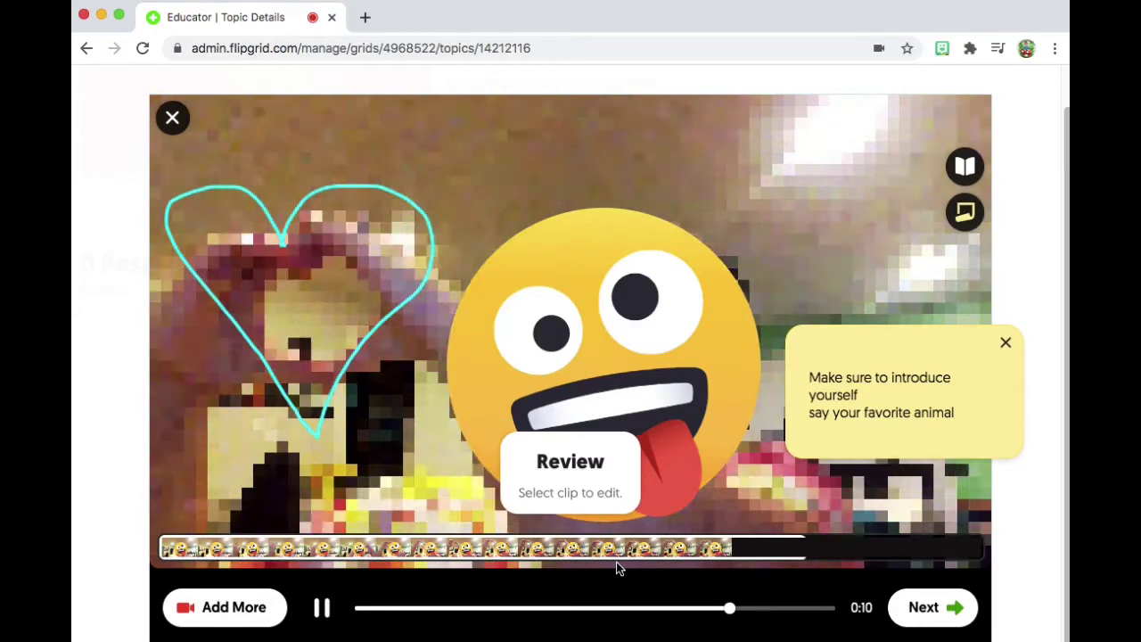
{"action": "left_click", "coordinate": [923, 610]}
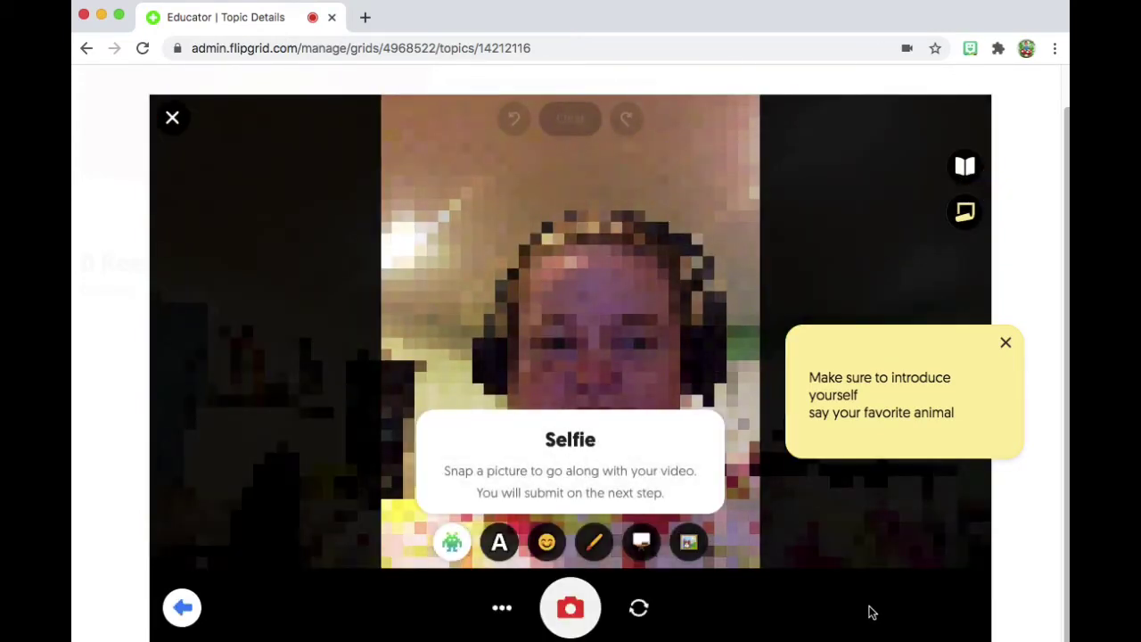
{"action": "left_click", "coordinate": [571, 610]}
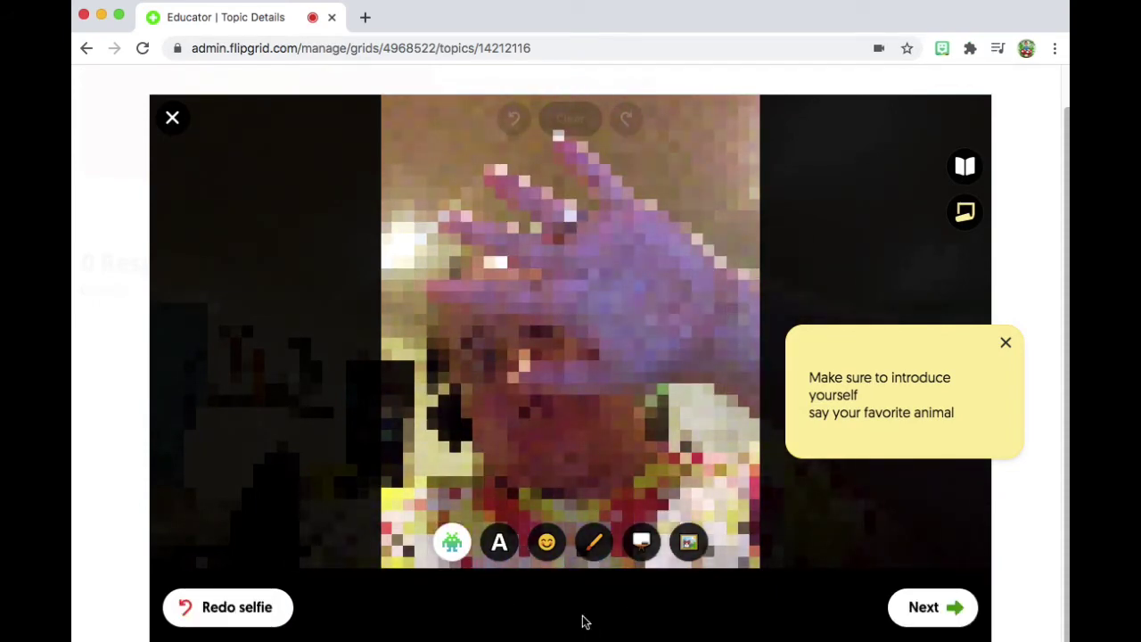
{"action": "left_click", "coordinate": [933, 607]}
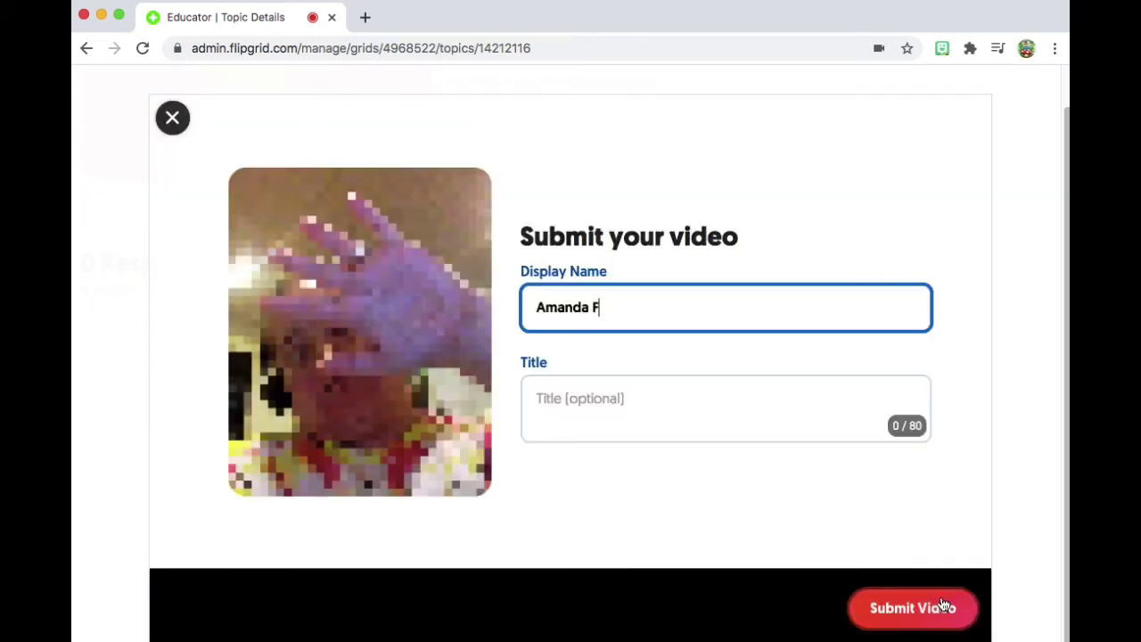
Title the video 'My introduction to the class', submit it, and return to the topic.
{"action": "left_click", "coordinate": [672, 401]}
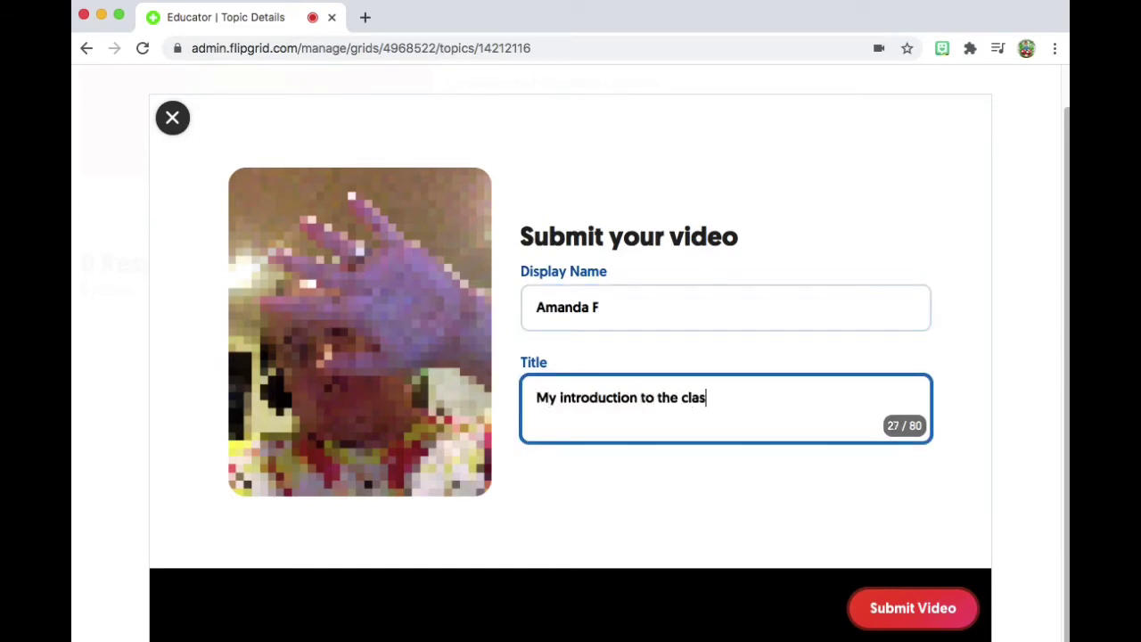
{"action": "left_click", "coordinate": [914, 617]}
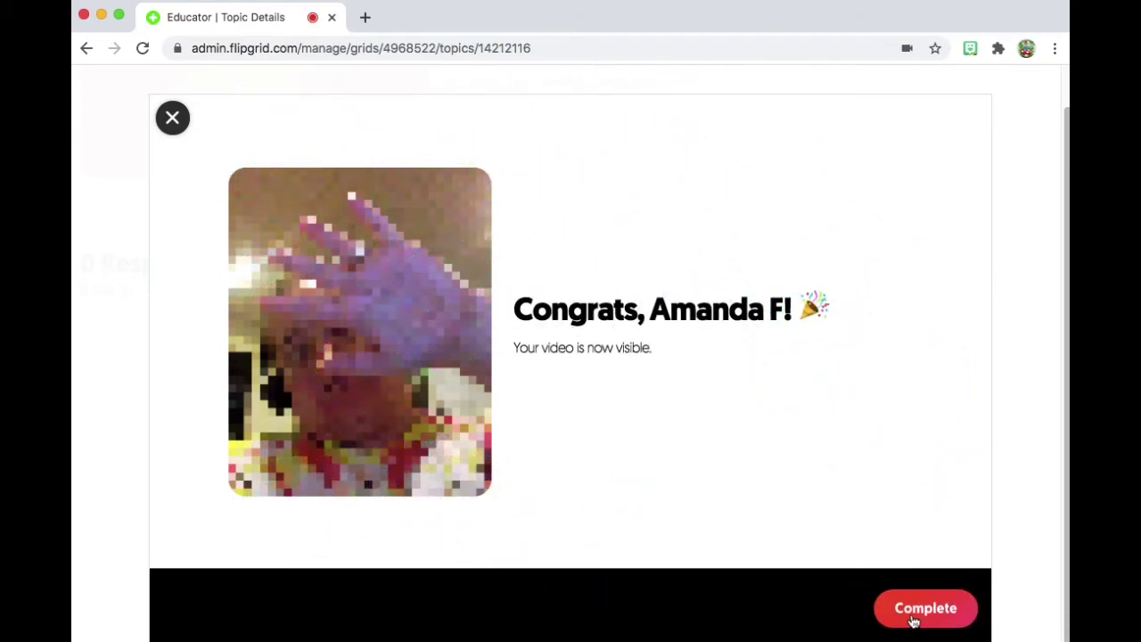
{"action": "left_click", "coordinate": [924, 610]}
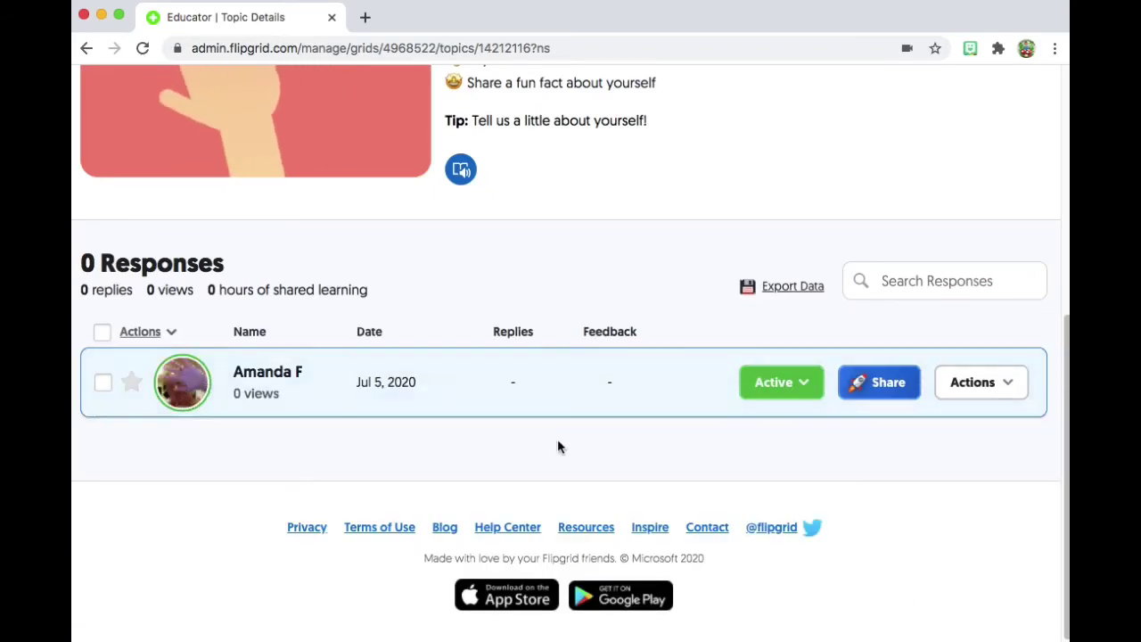
{"action": "left_click_drag", "start_coordinate": [1068, 458], "coordinate": [1058, 184]}
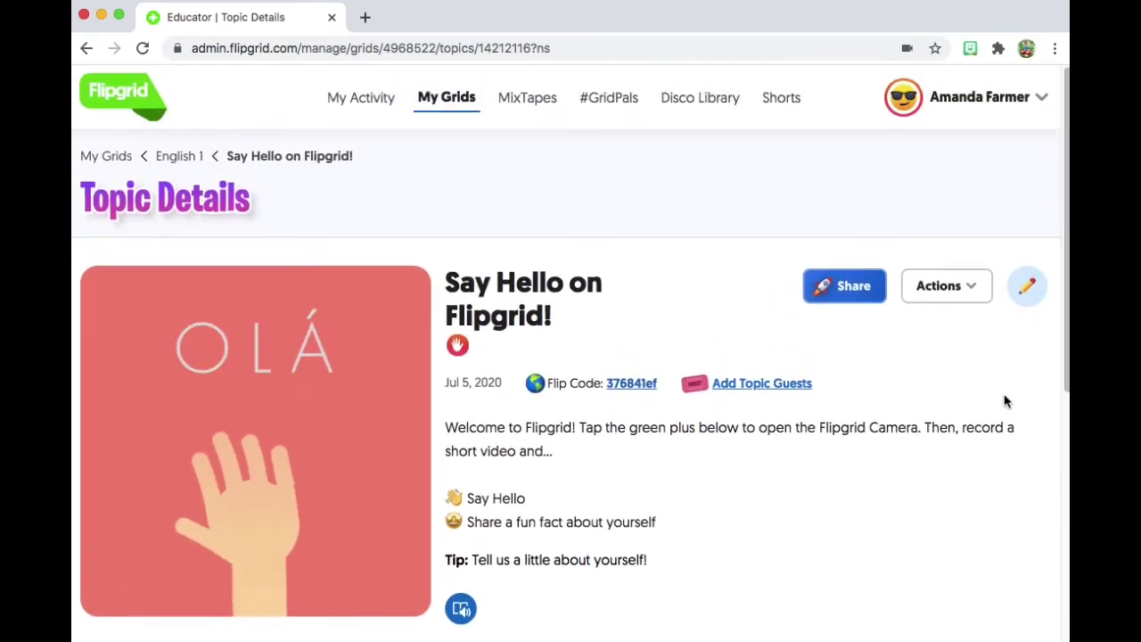
Open the English 3 grid from My Grids and scroll to its Topics list.
{"action": "left_click", "coordinate": [446, 100]}
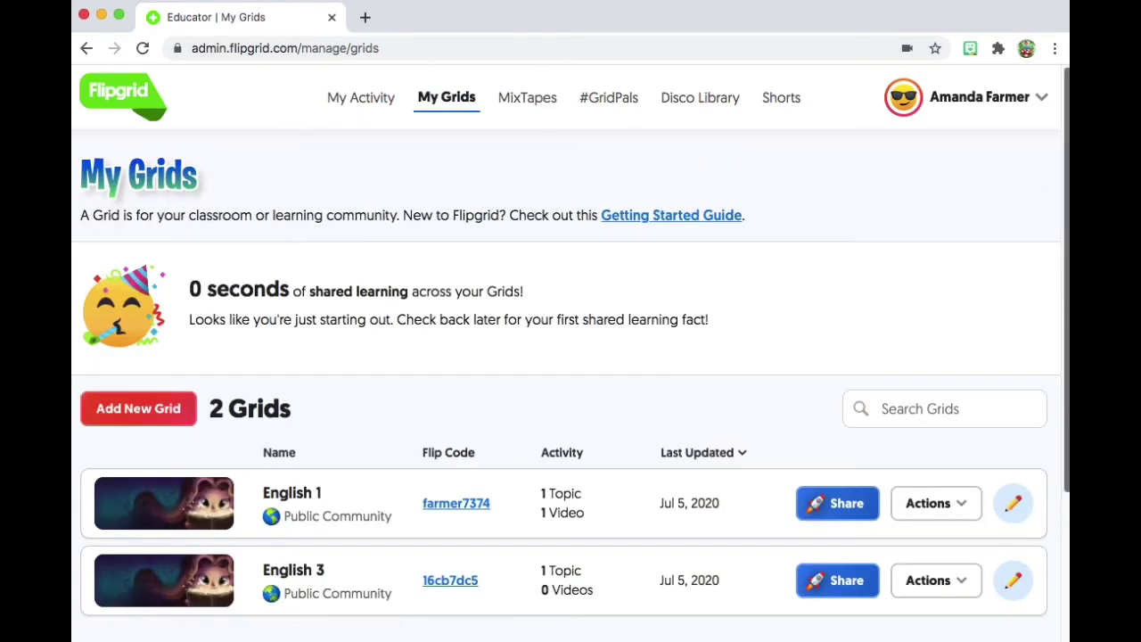
{"action": "scroll", "coordinate": [1052, 259], "scroll_direction": "down", "scroll_amount": 3}
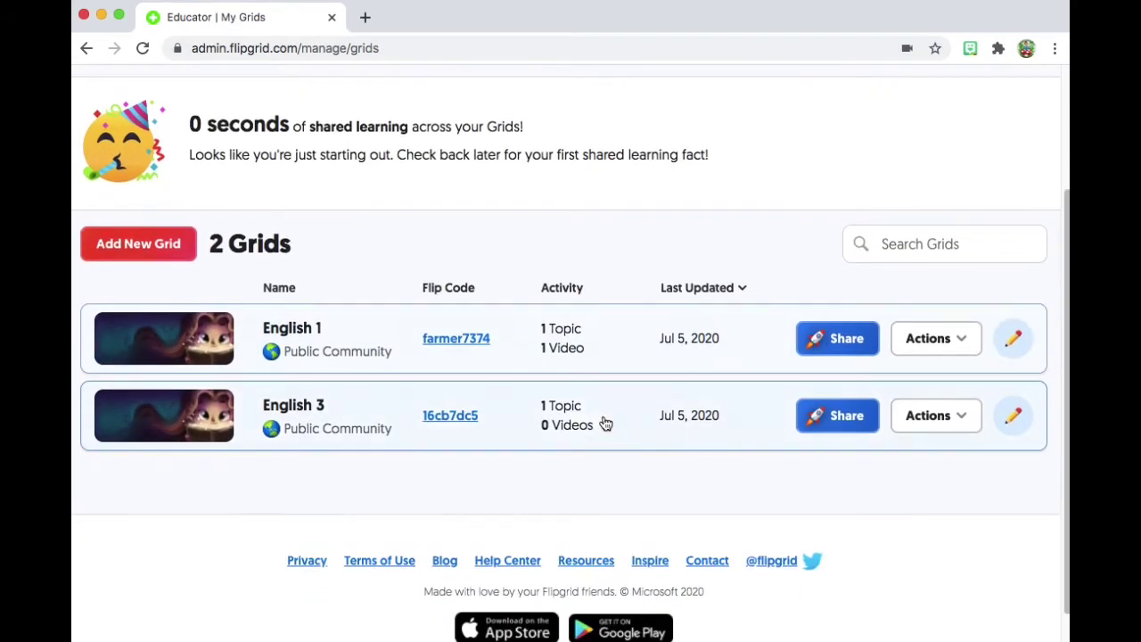
{"action": "left_click", "coordinate": [272, 418]}
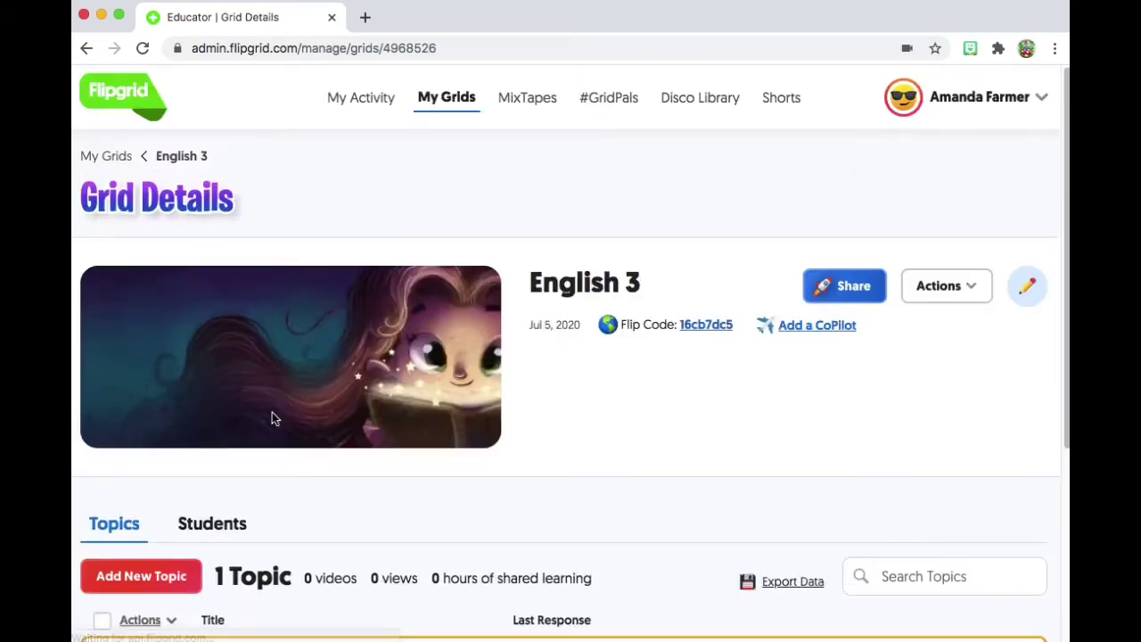
{"action": "scroll", "coordinate": [1065, 195], "scroll_direction": "down", "scroll_amount": 5}
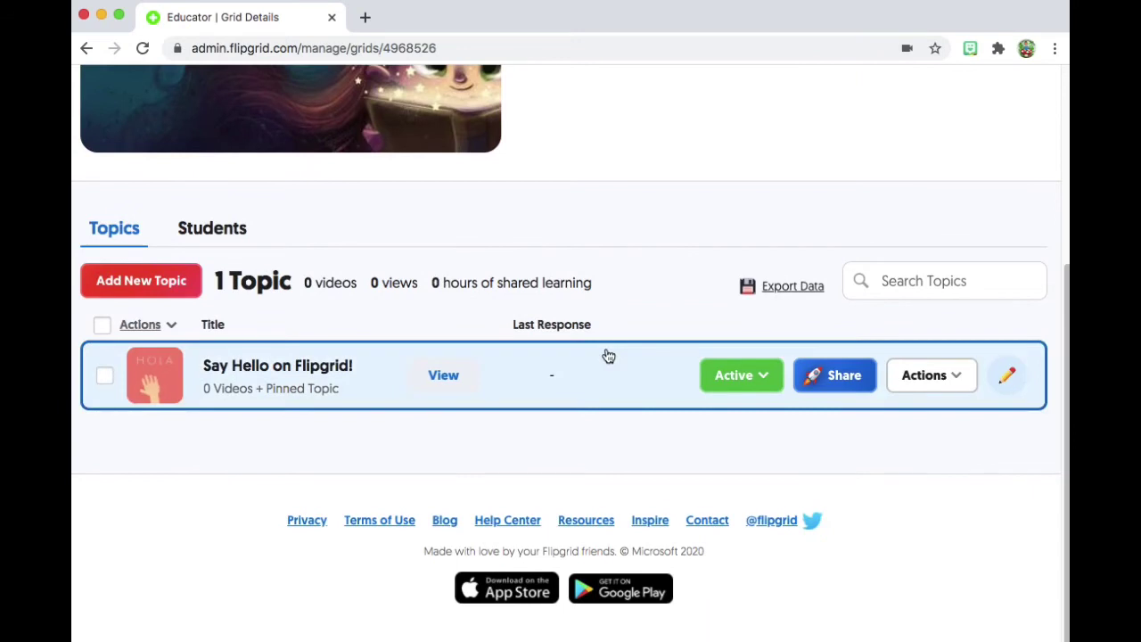
Open the Update Topic form for English 3's Say Hello topic, then view My Mixtapes.
{"action": "left_click", "coordinate": [1009, 382]}
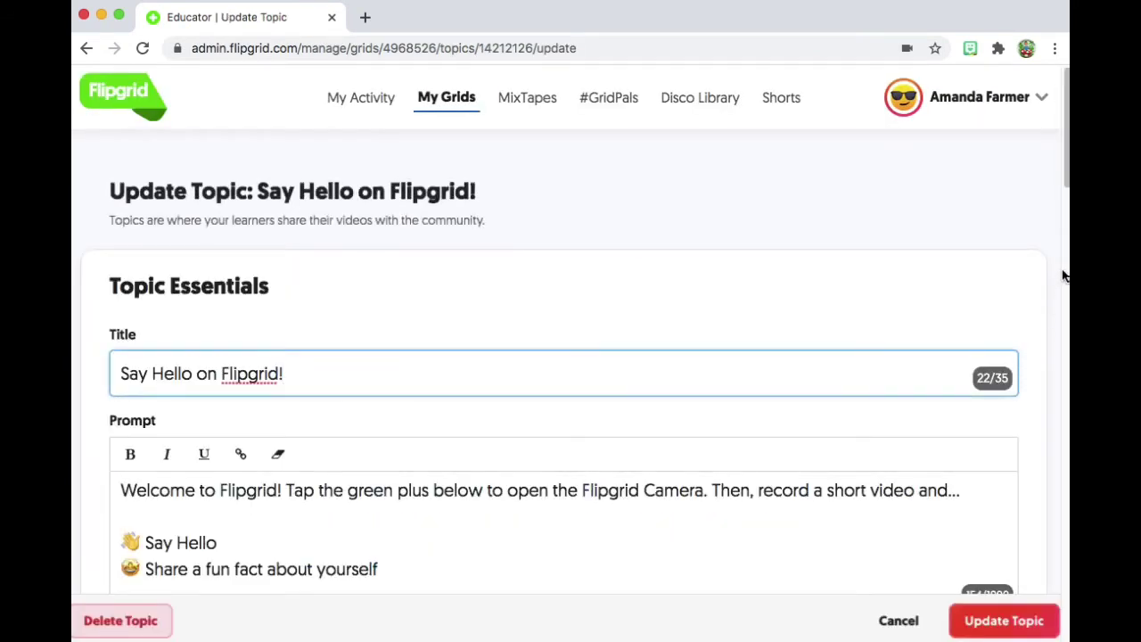
{"action": "scroll", "coordinate": [1068, 348], "scroll_direction": "down", "scroll_amount": 10}
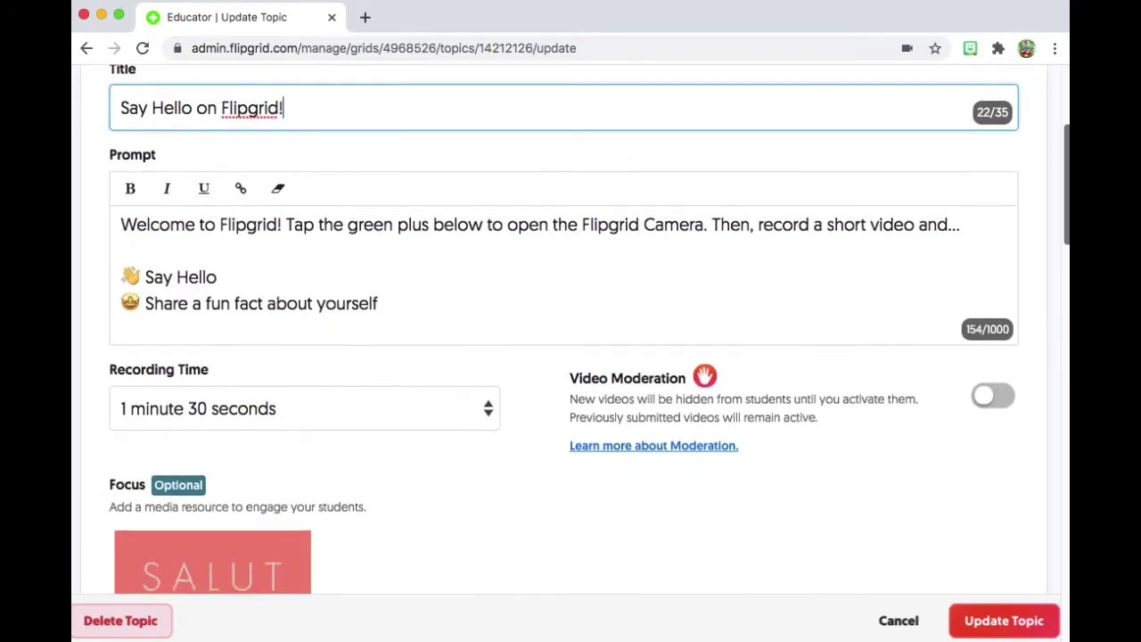
{"action": "scroll", "coordinate": [1067, 347], "scroll_direction": "down", "scroll_amount": 3}
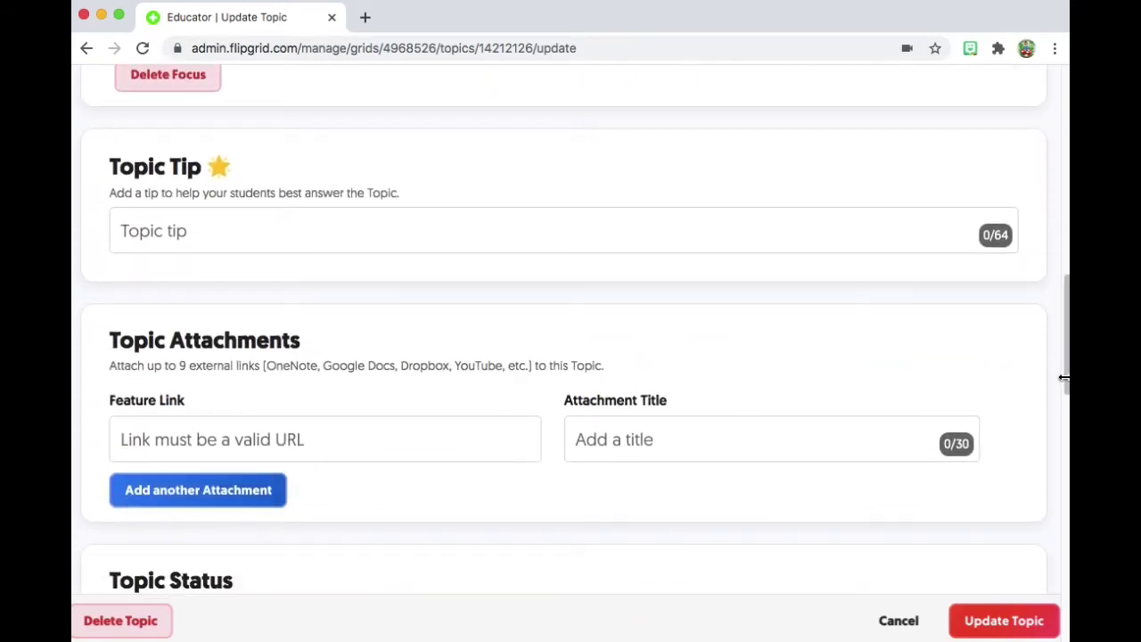
{"action": "left_click", "coordinate": [160, 234]}
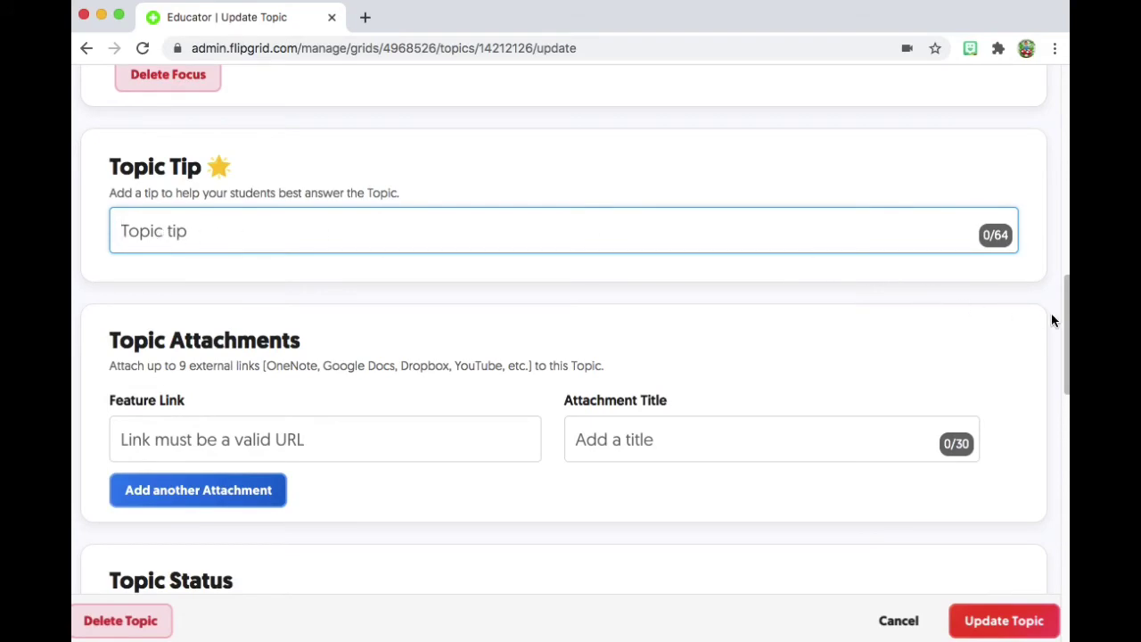
{"action": "left_click_drag", "start_coordinate": [1068, 310], "coordinate": [1061, 92]}
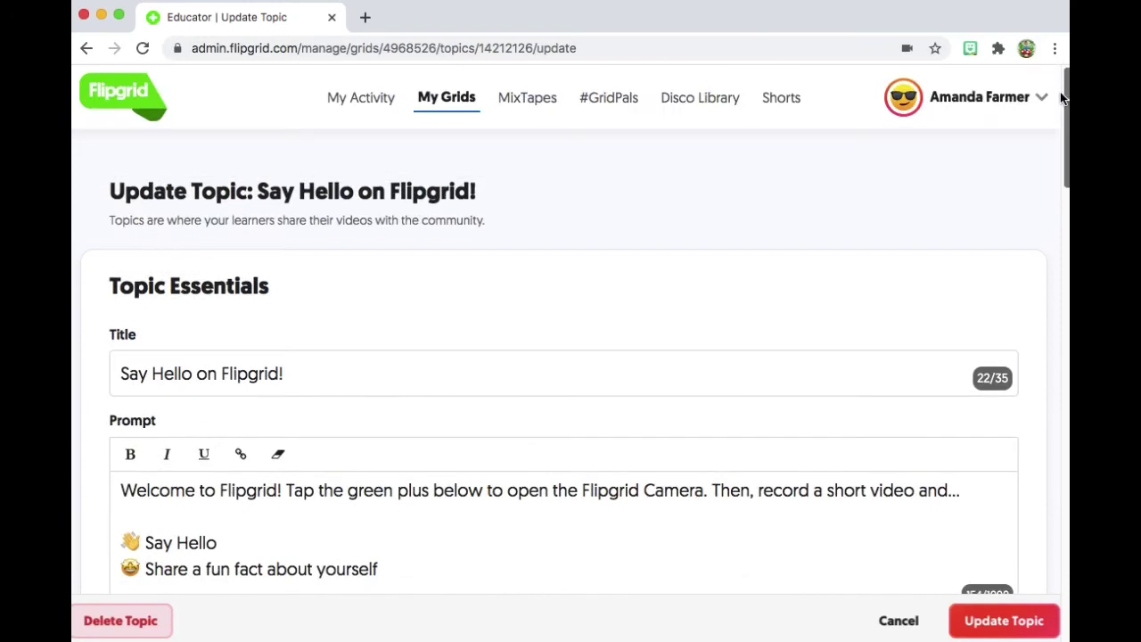
{"action": "left_click", "coordinate": [530, 107]}
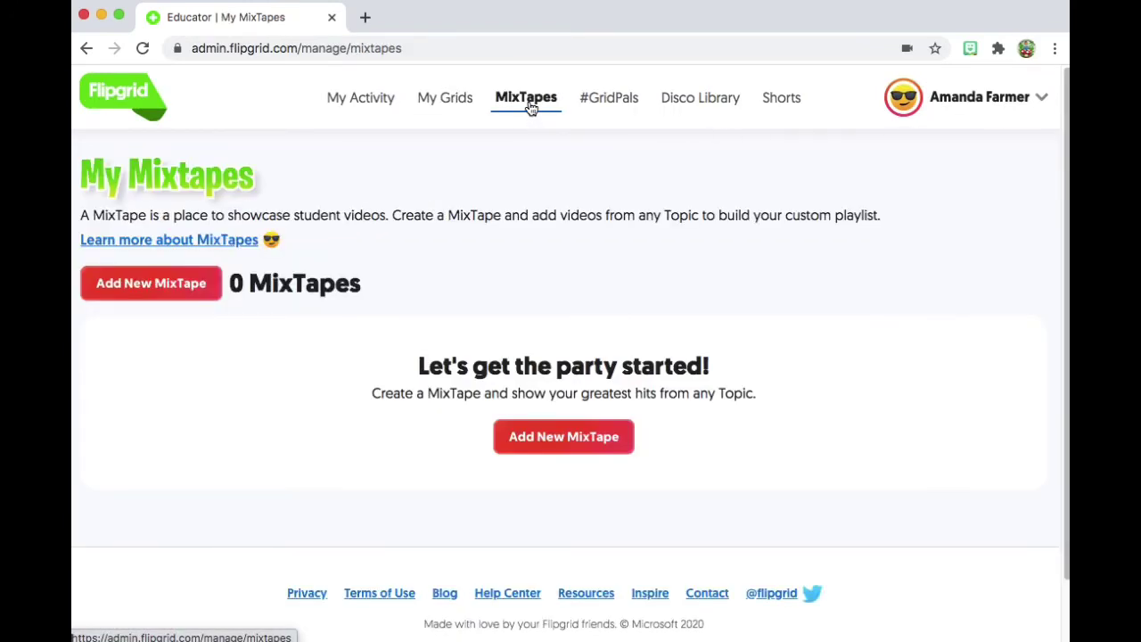
Browse the #GridPals page, then move on to the Disco Library.
{"action": "left_click", "coordinate": [614, 107]}
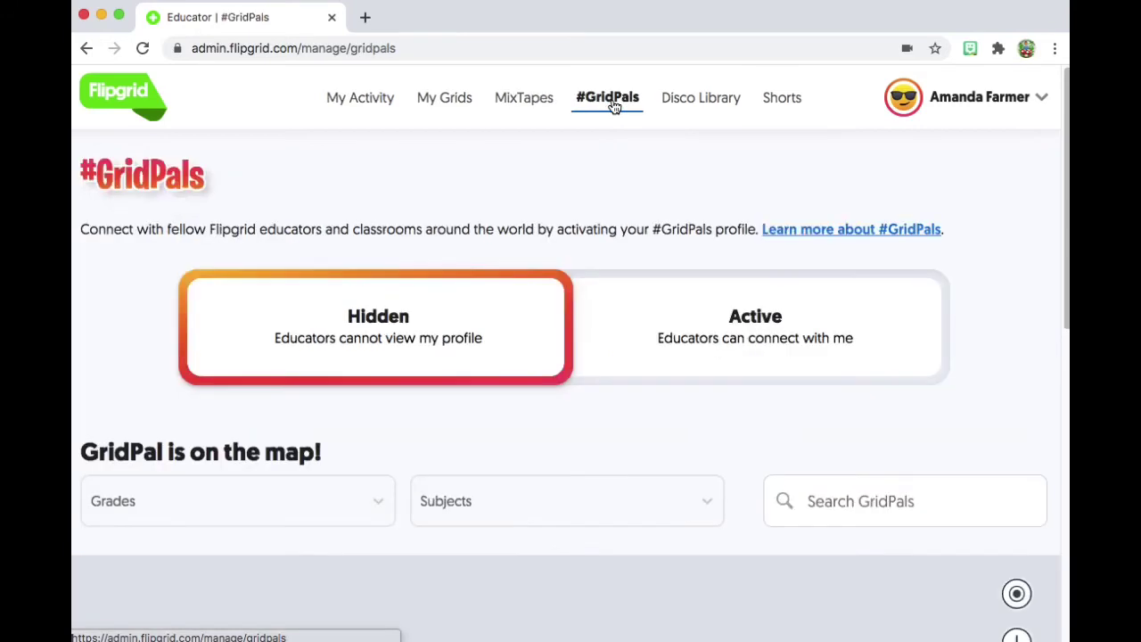
{"action": "left_click", "coordinate": [694, 107]}
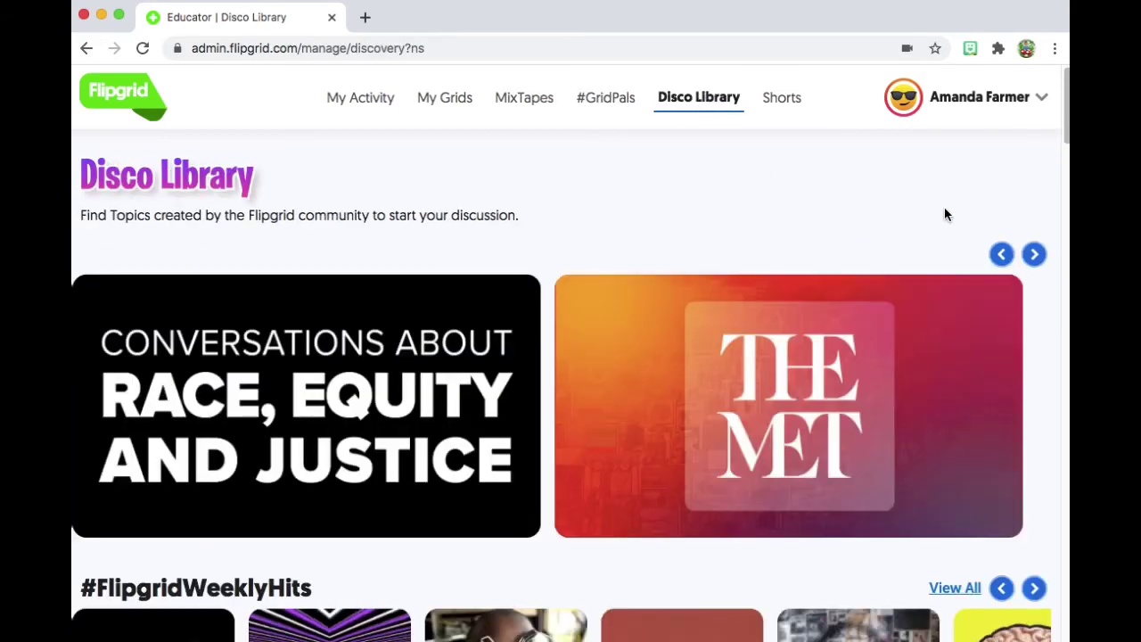
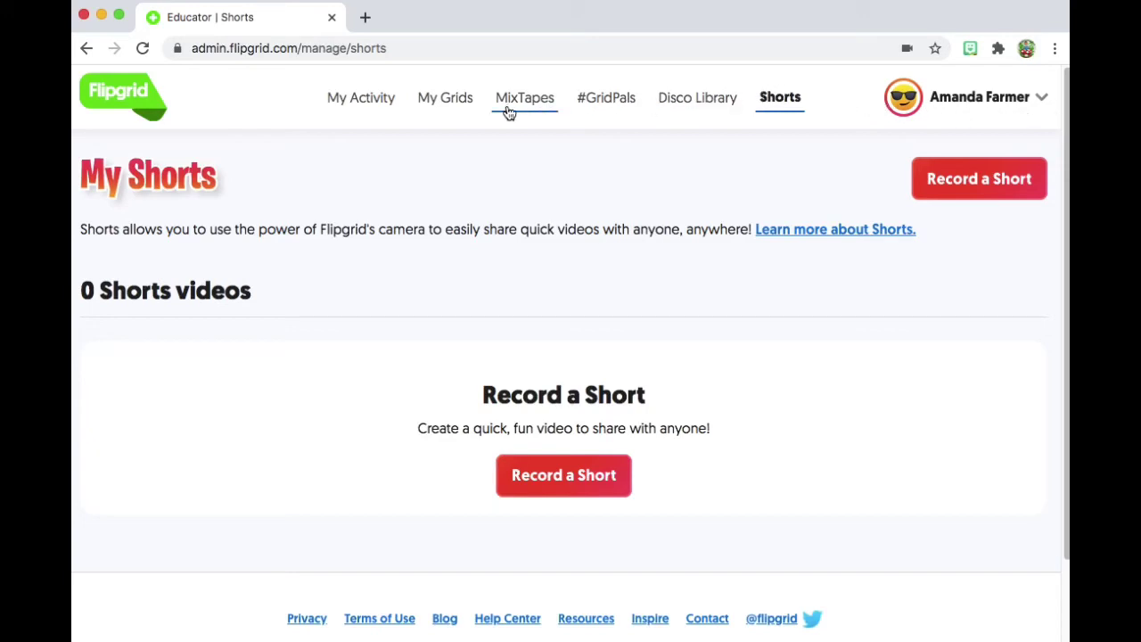
Go to English 1's Update Grid page and select the text in its Flip Code field.
{"action": "left_click", "coordinate": [361, 100]}
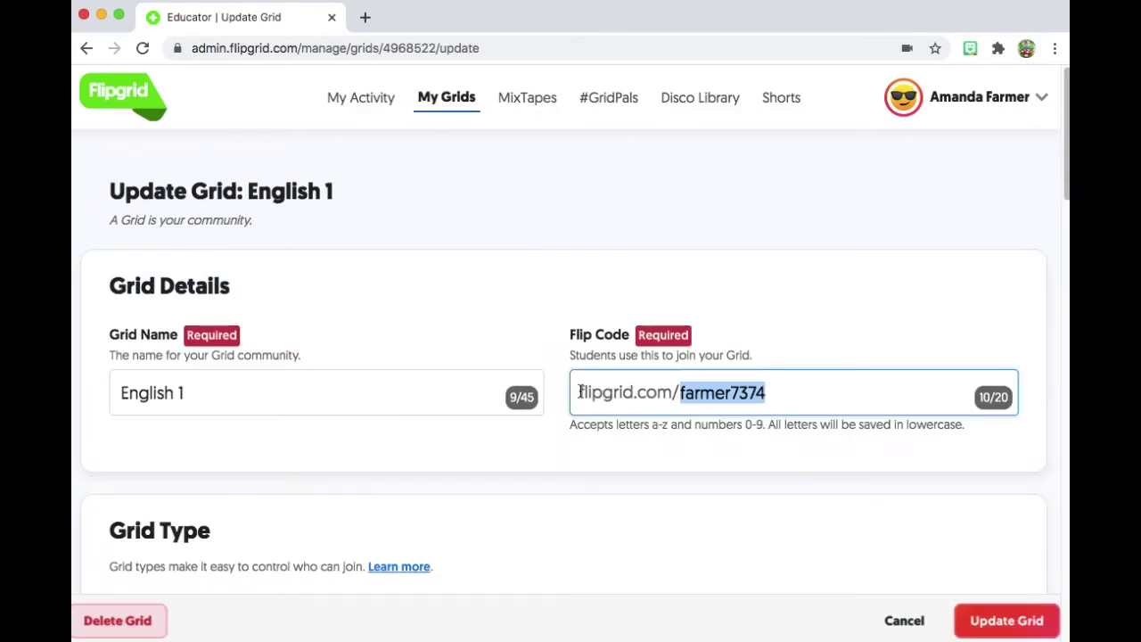
{"action": "left_click", "coordinate": [581, 393]}
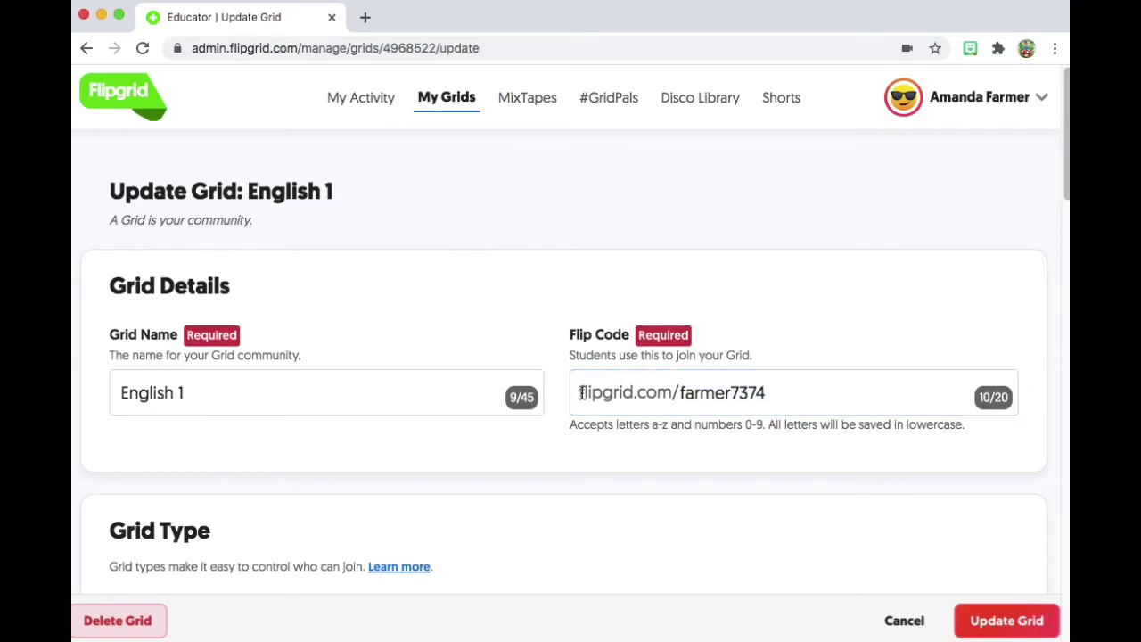
{"action": "left_click_drag", "start_coordinate": [582, 393], "coordinate": [698, 393]}
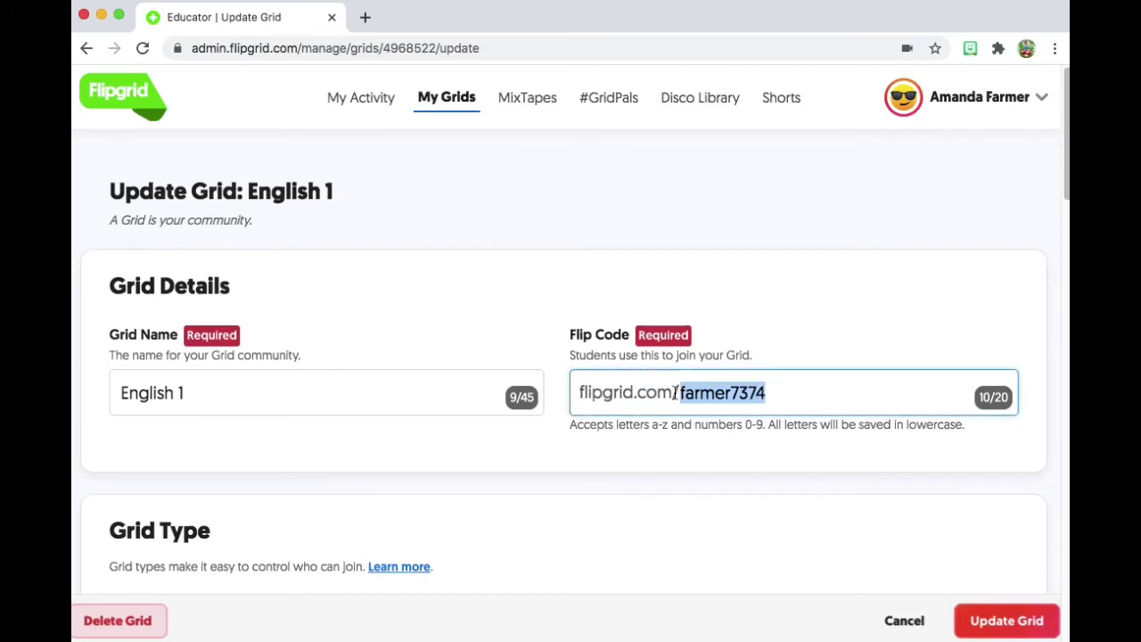
Load the English 1 grid's flipgrid.com Flip Code address in a new Chrome incognito window.
{"action": "left_click", "coordinate": [1055, 49]}
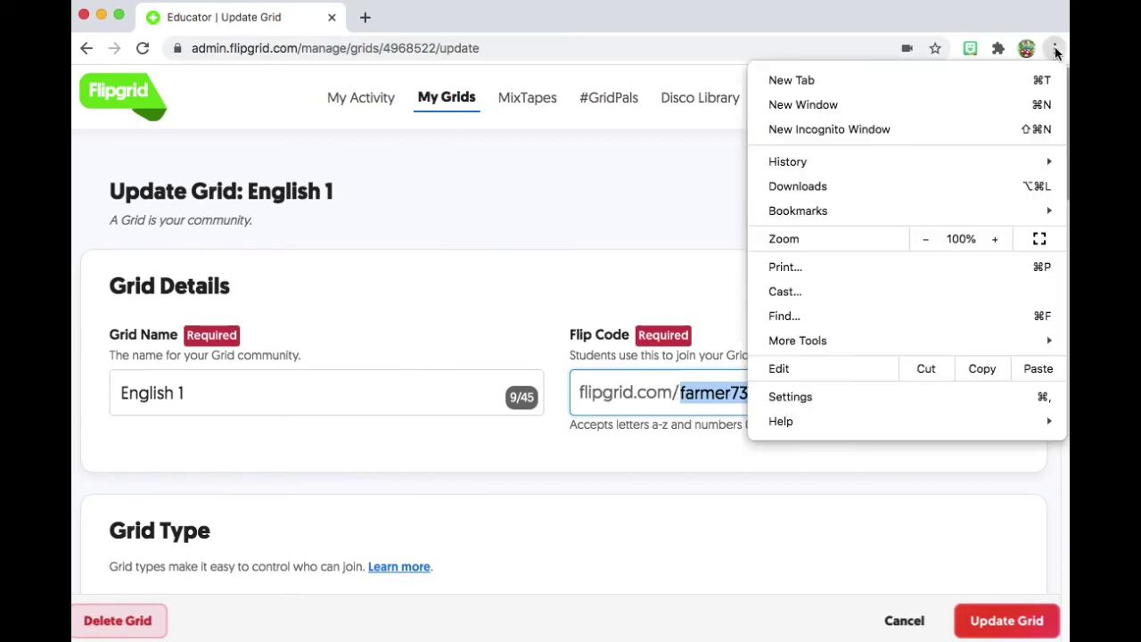
{"action": "left_click", "coordinate": [991, 125]}
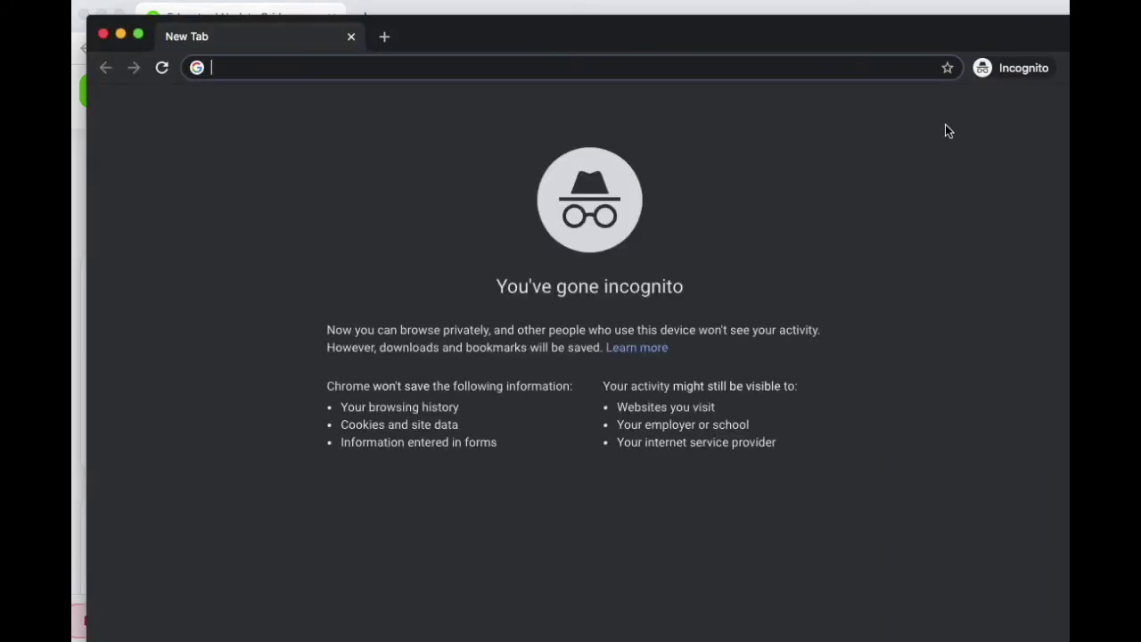
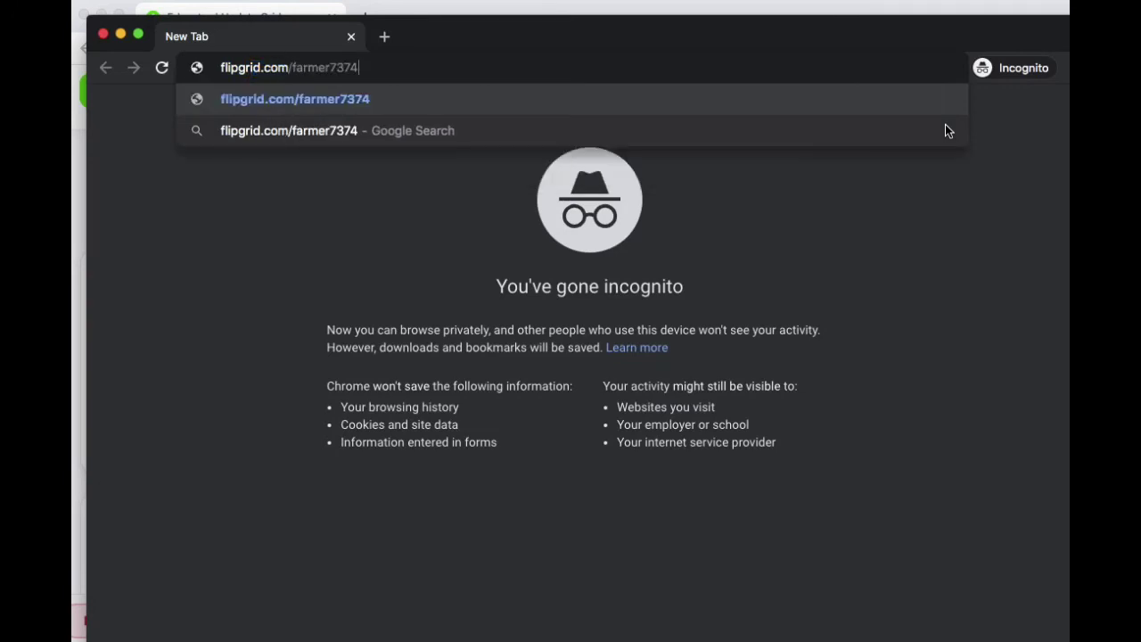
{"action": "key", "text": "Return"}
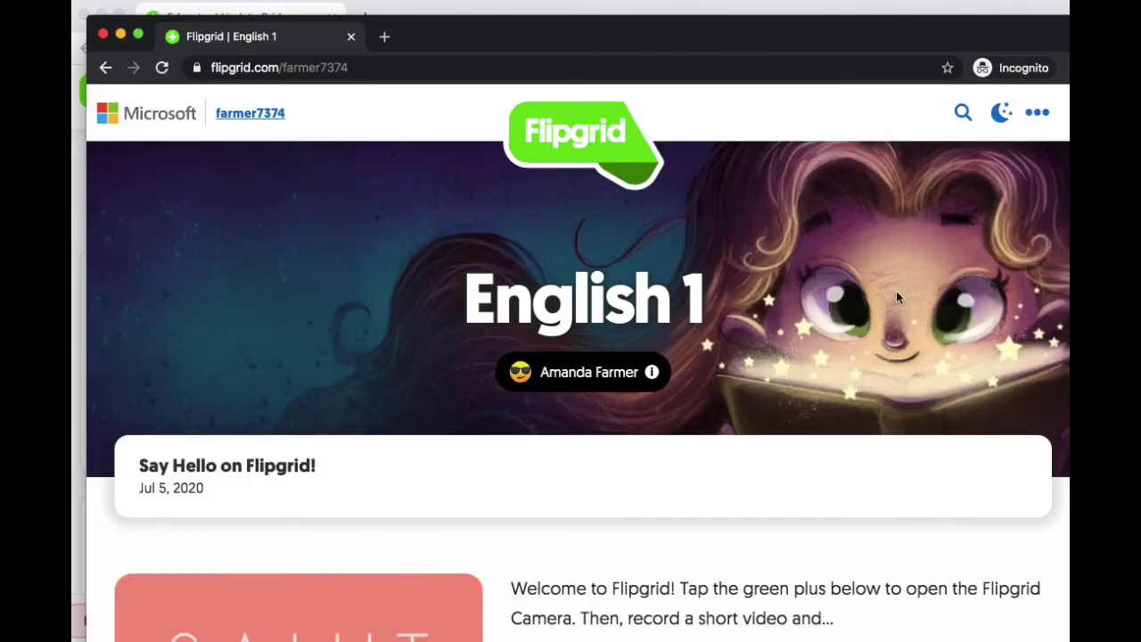
Maximize the incognito window and join English 1 by pasting its Flip Code into MyFlipgrid.
{"action": "left_click_drag", "start_coordinate": [857, 32], "coordinate": [840, 16]}
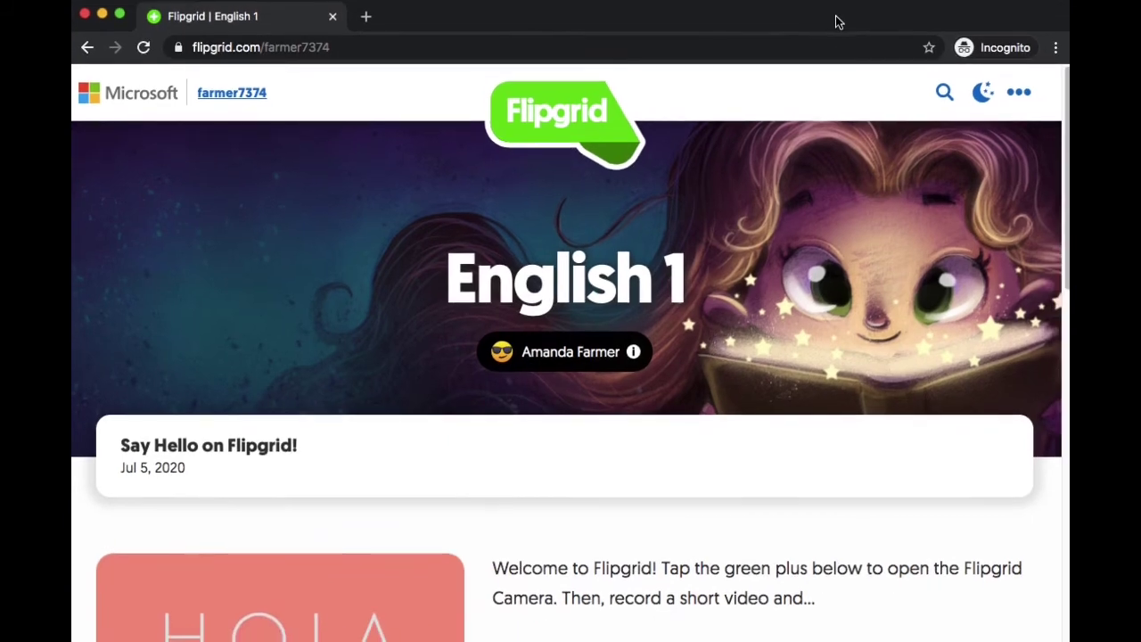
{"action": "left_click_drag", "start_coordinate": [1066, 192], "coordinate": [1059, 117]}
{"action": "left_click", "coordinate": [1023, 94]}
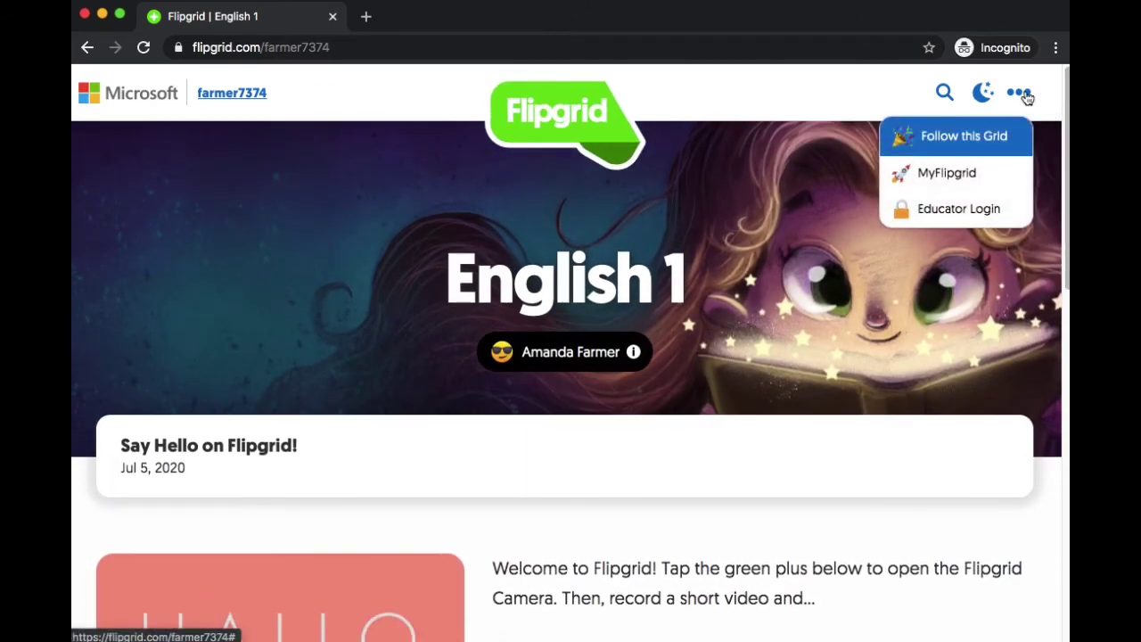
{"action": "left_click", "coordinate": [951, 182]}
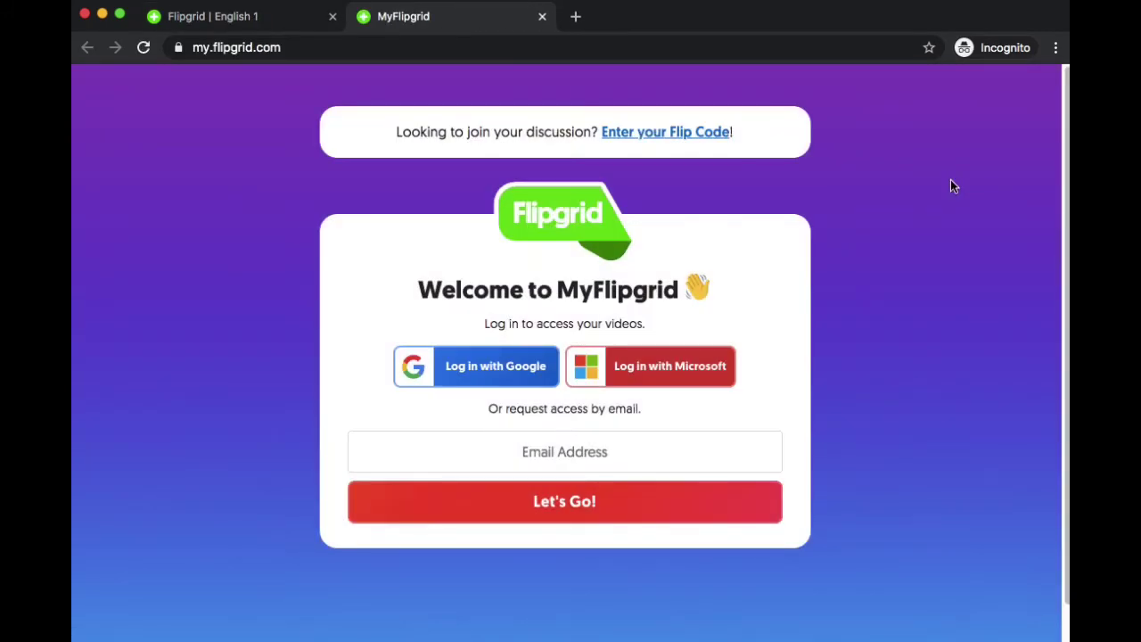
{"action": "left_click", "coordinate": [724, 138]}
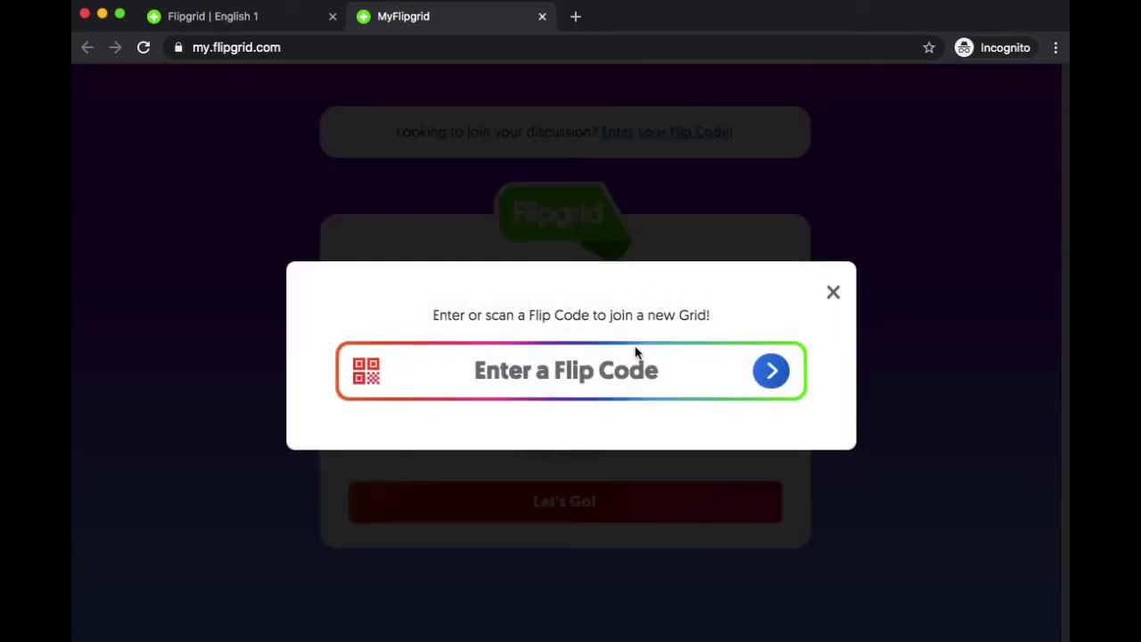
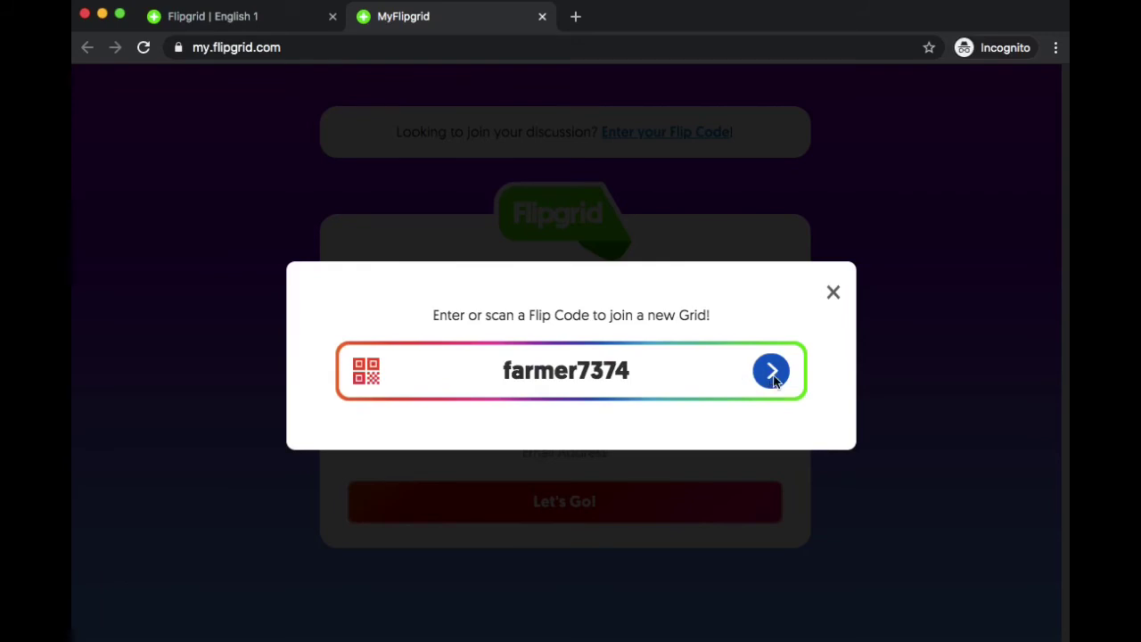
{"action": "left_click", "coordinate": [772, 374]}
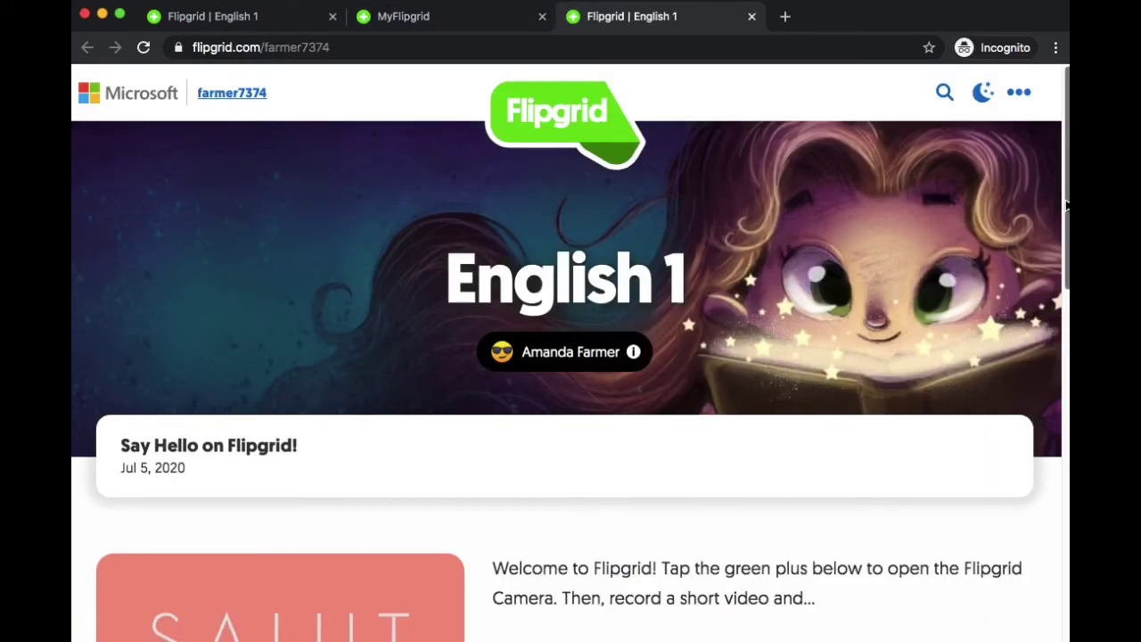
Start a new response on the topic and sign in with a Google account to record.
{"action": "left_click_drag", "start_coordinate": [1066, 205], "coordinate": [1037, 518]}
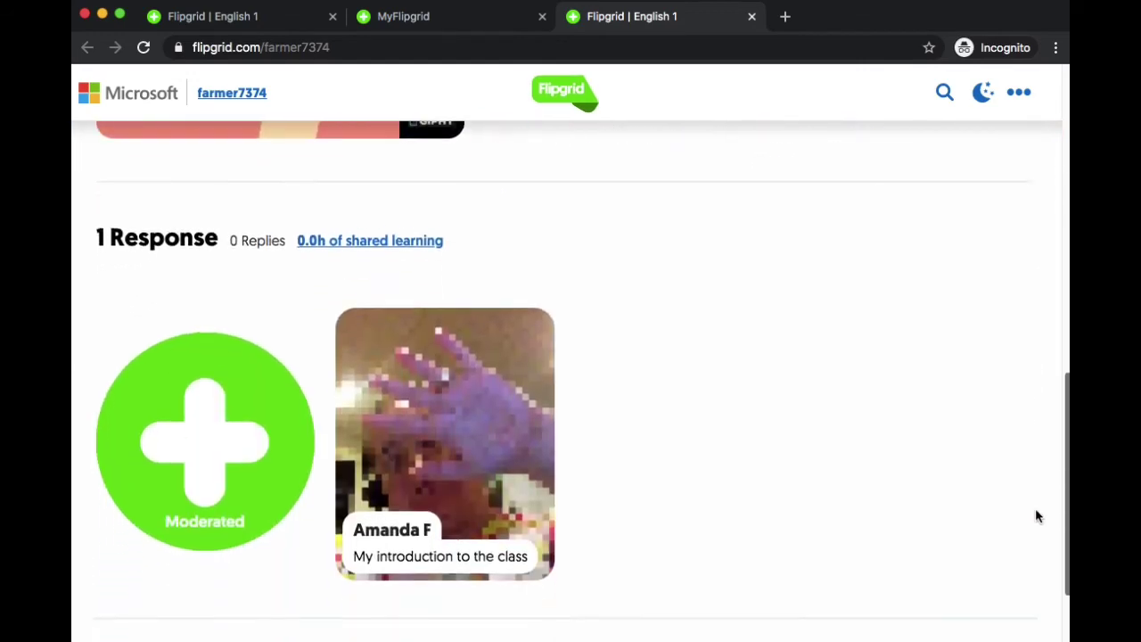
{"action": "scroll", "coordinate": [1037, 517], "scroll_direction": "down", "scroll_amount": 2}
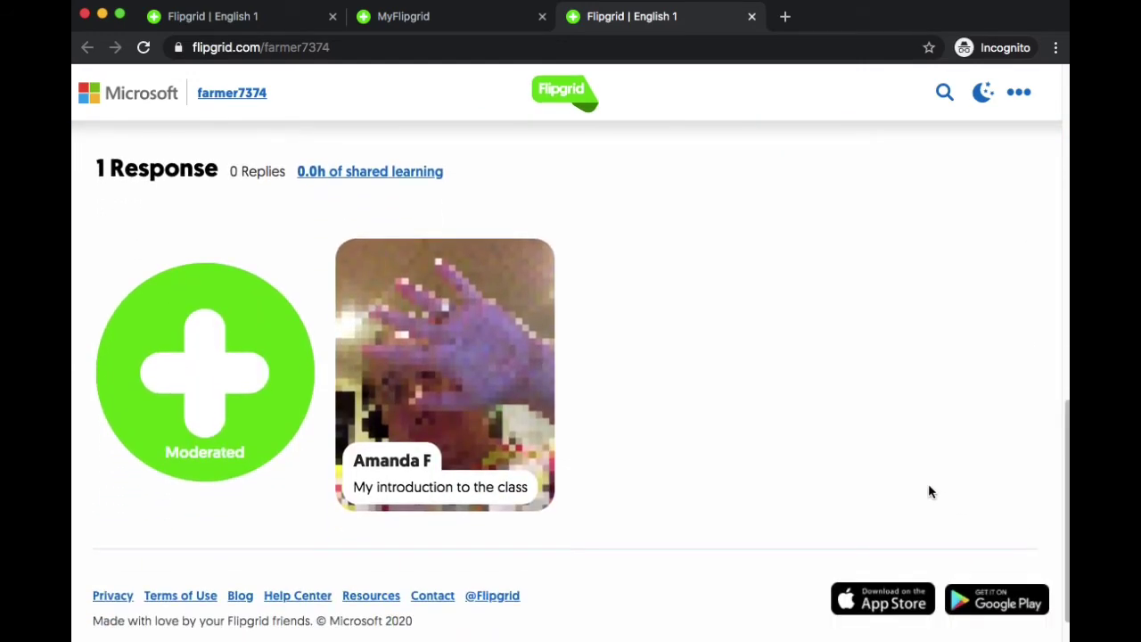
{"action": "left_click", "coordinate": [196, 347]}
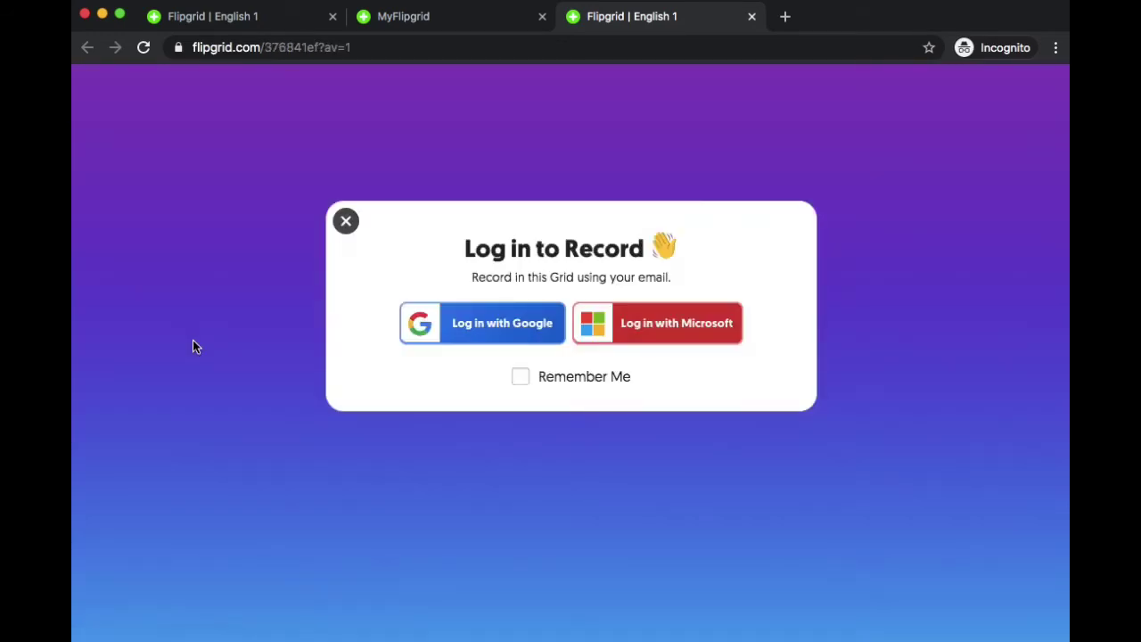
{"action": "left_click", "coordinate": [453, 330]}
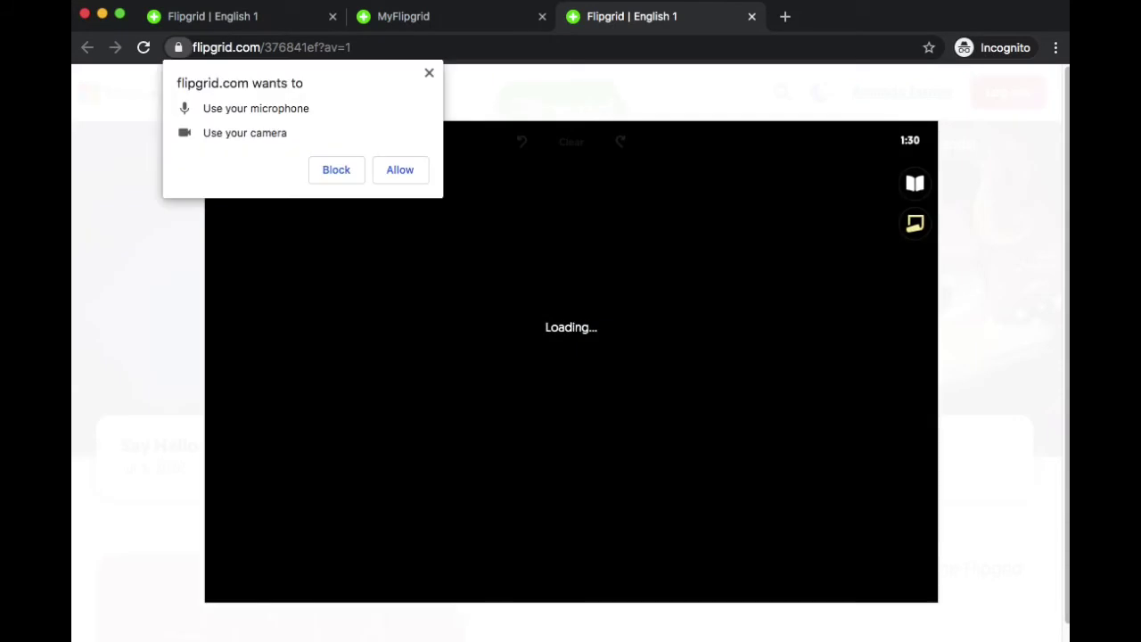
Grant camera and microphone access, record a few-second clip, pause it, and go to Review.
{"action": "left_click", "coordinate": [400, 170]}
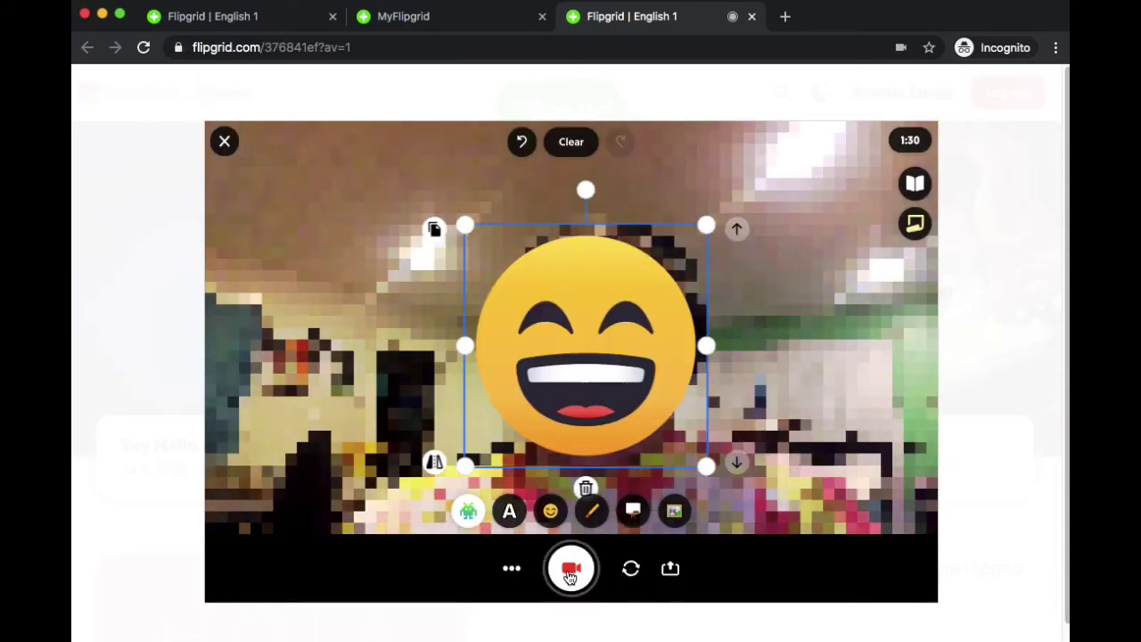
{"action": "left_click", "coordinate": [571, 568]}
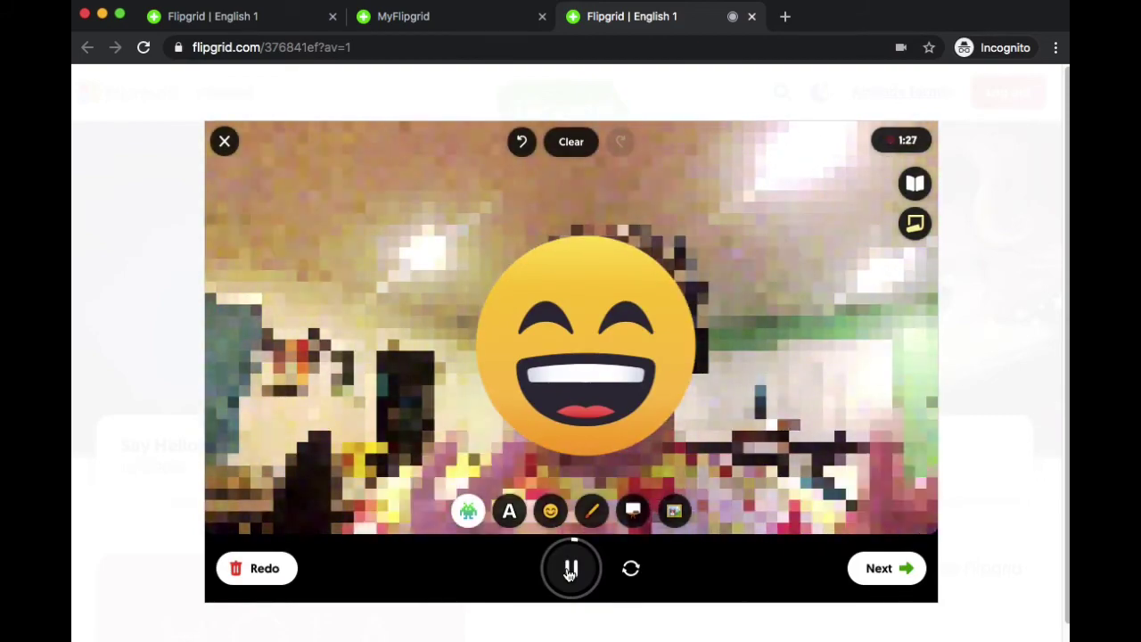
{"action": "left_click", "coordinate": [571, 574]}
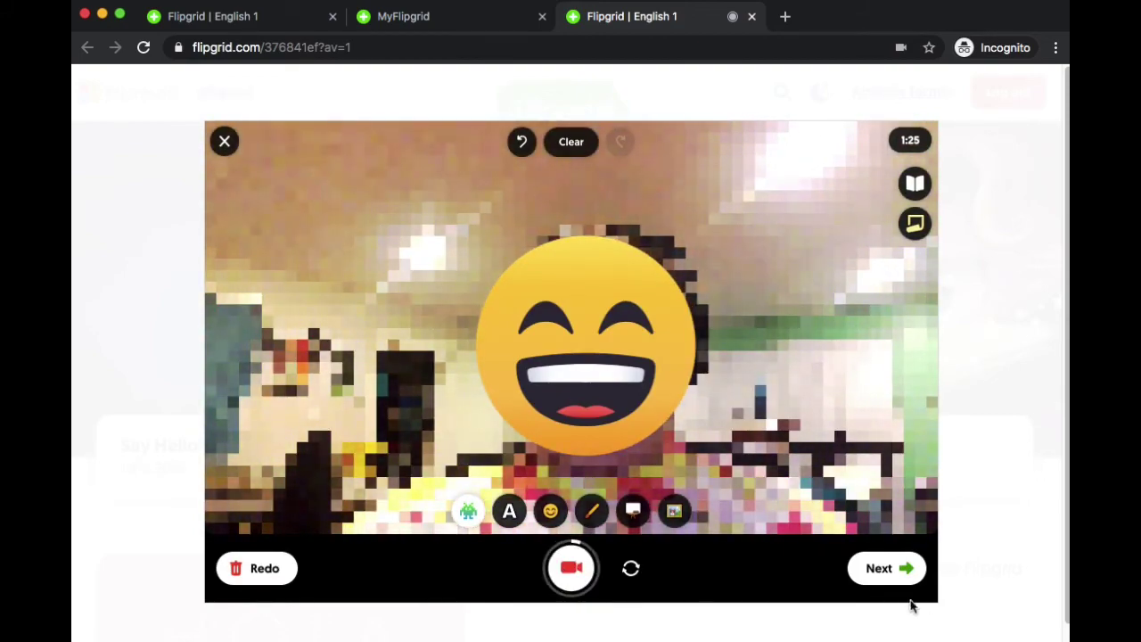
{"action": "left_click", "coordinate": [910, 575]}
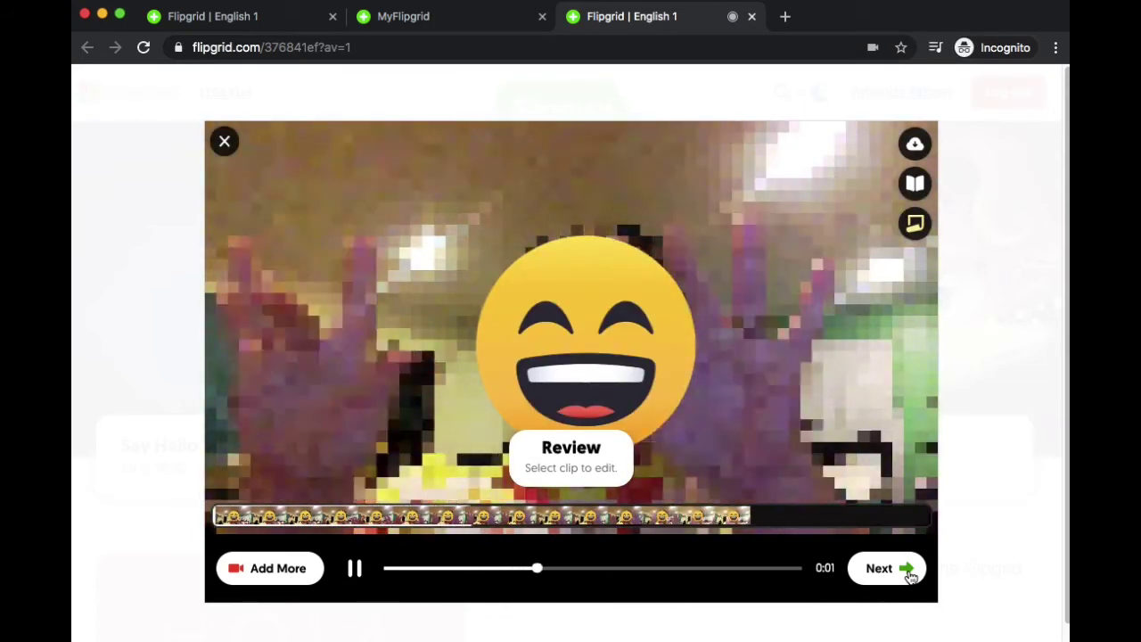
Add a heart-eyes emoji sticker to the selfie, enlarged and positioned over the face.
{"action": "left_click", "coordinate": [906, 571]}
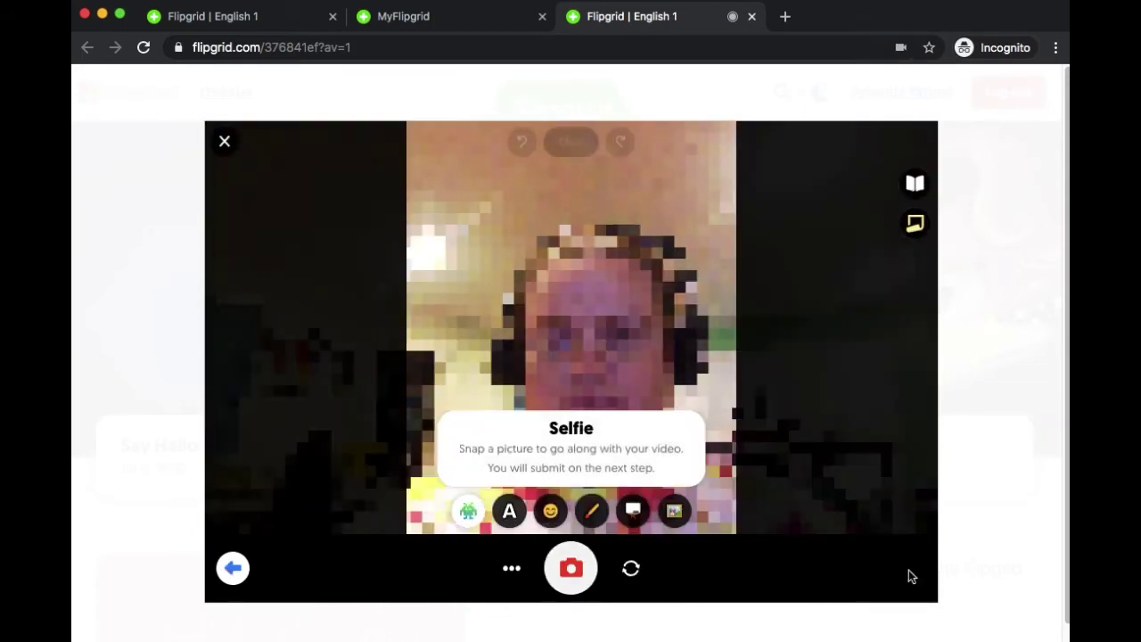
{"action": "left_click", "coordinate": [553, 512]}
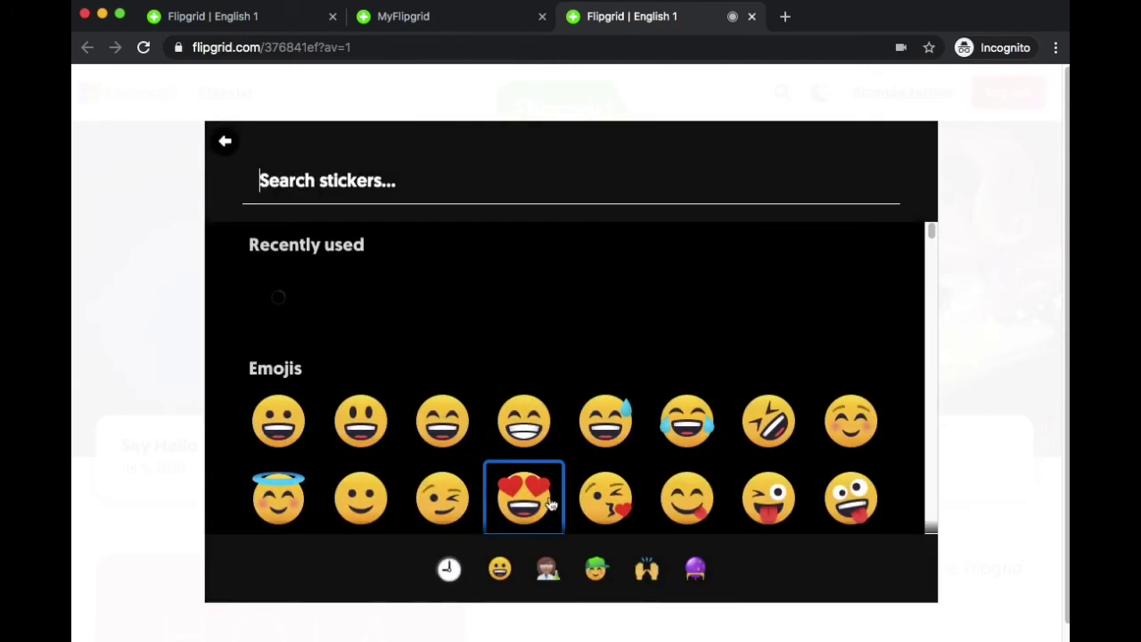
{"action": "left_click", "coordinate": [535, 471]}
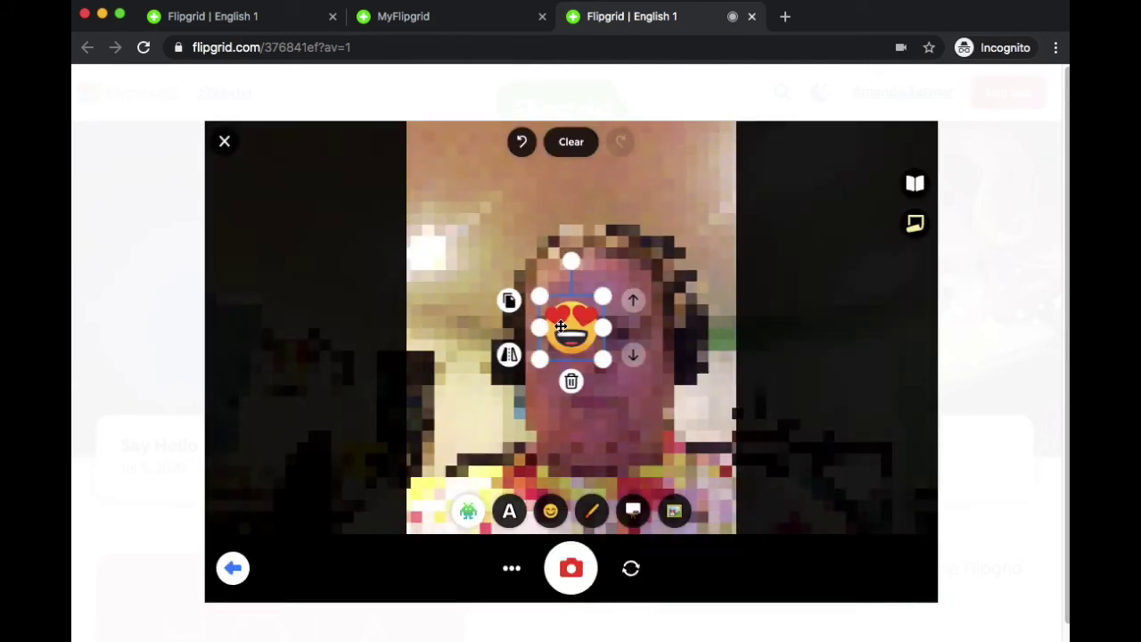
{"action": "left_click_drag", "start_coordinate": [573, 304], "coordinate": [729, 464]}
{"action": "left_click_drag", "start_coordinate": [622, 422], "coordinate": [616, 416]}
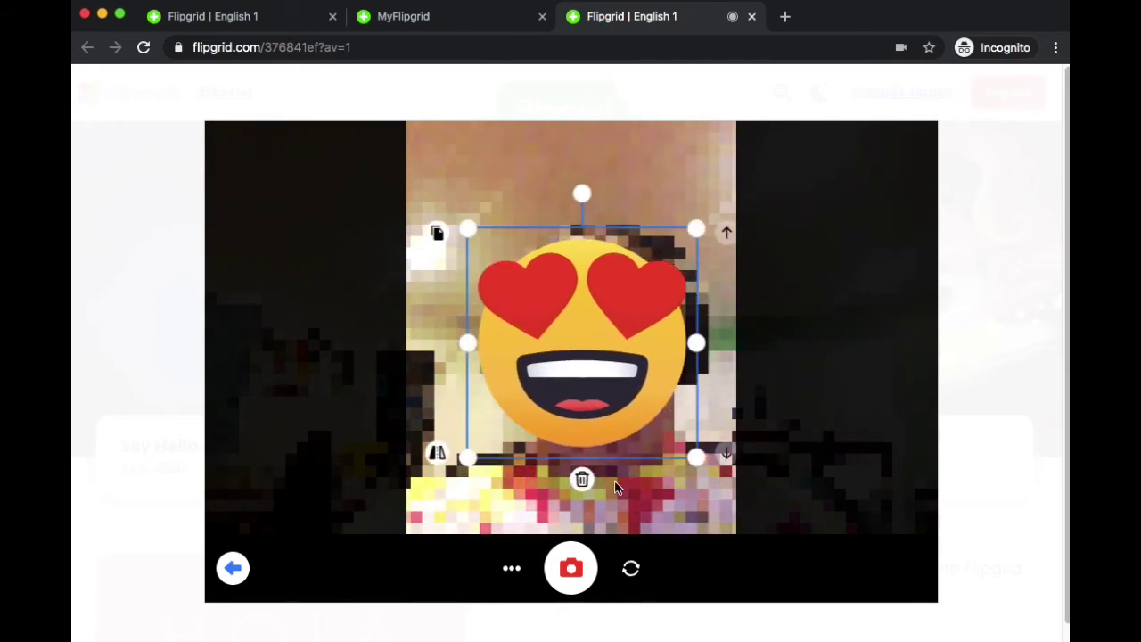
Take the sticker selfie and submit the video response.
{"action": "left_click", "coordinate": [572, 569]}
{"action": "left_click", "coordinate": [885, 576]}
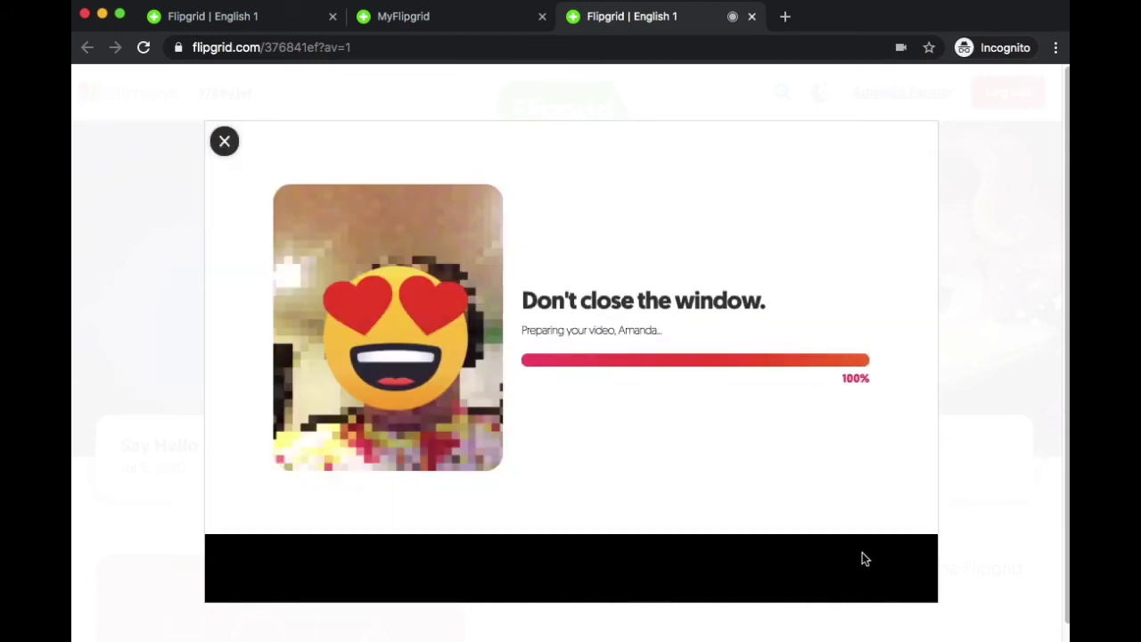
{"action": "left_click", "coordinate": [864, 565]}
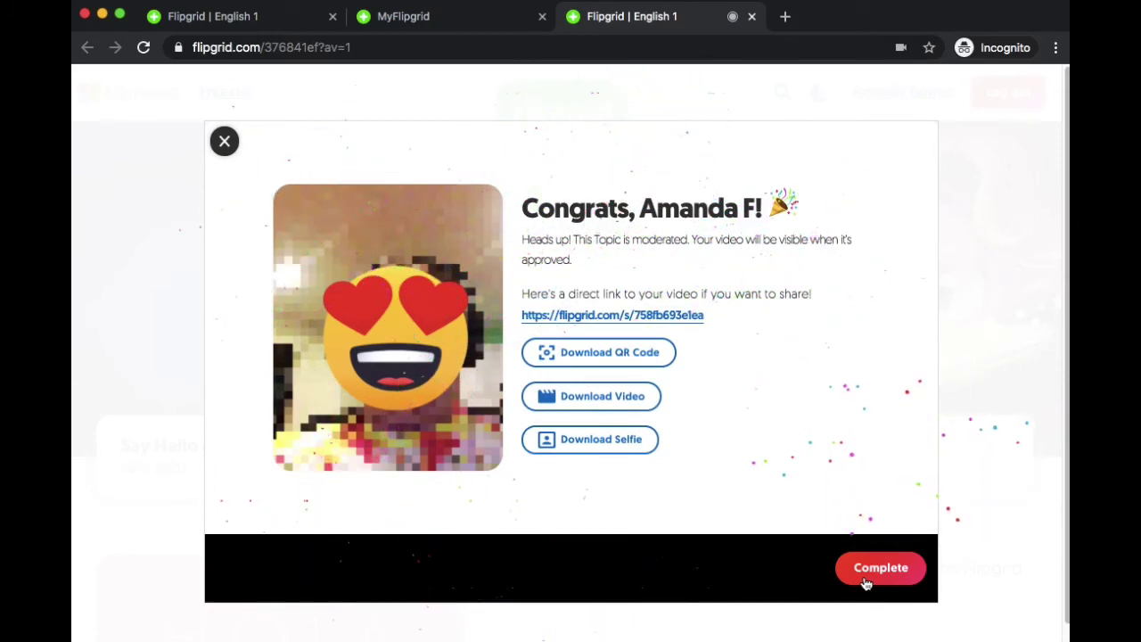
Close the Congrats panel and scroll the English 1 topic page to the pending video card.
{"action": "left_click", "coordinate": [865, 582]}
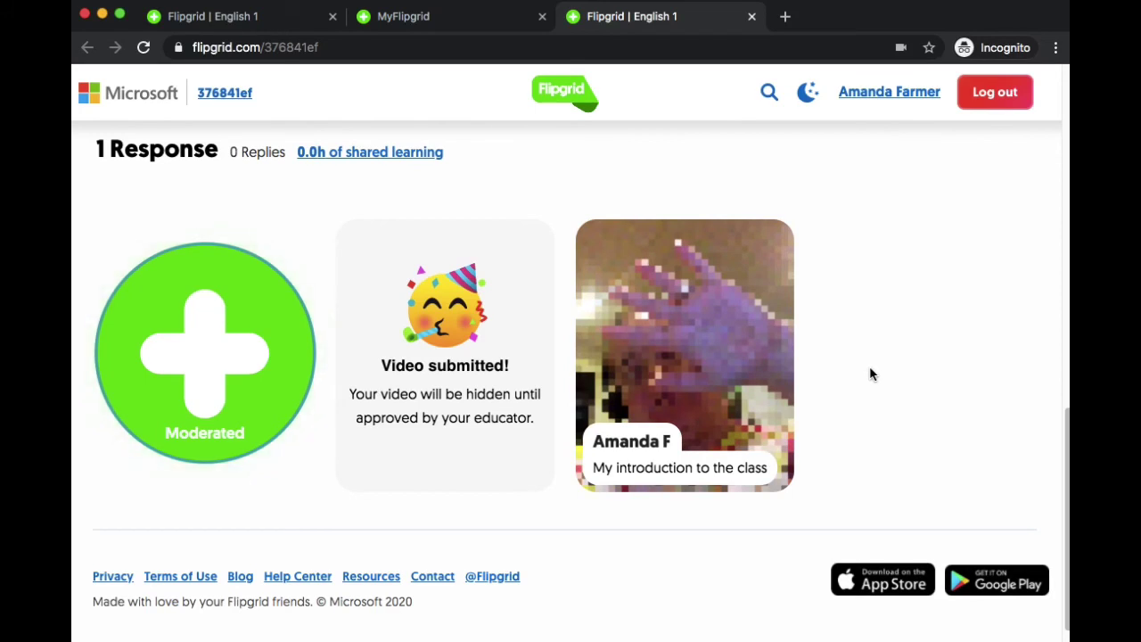
{"action": "scroll", "coordinate": [870, 368], "scroll_direction": "down", "scroll_amount": 1}
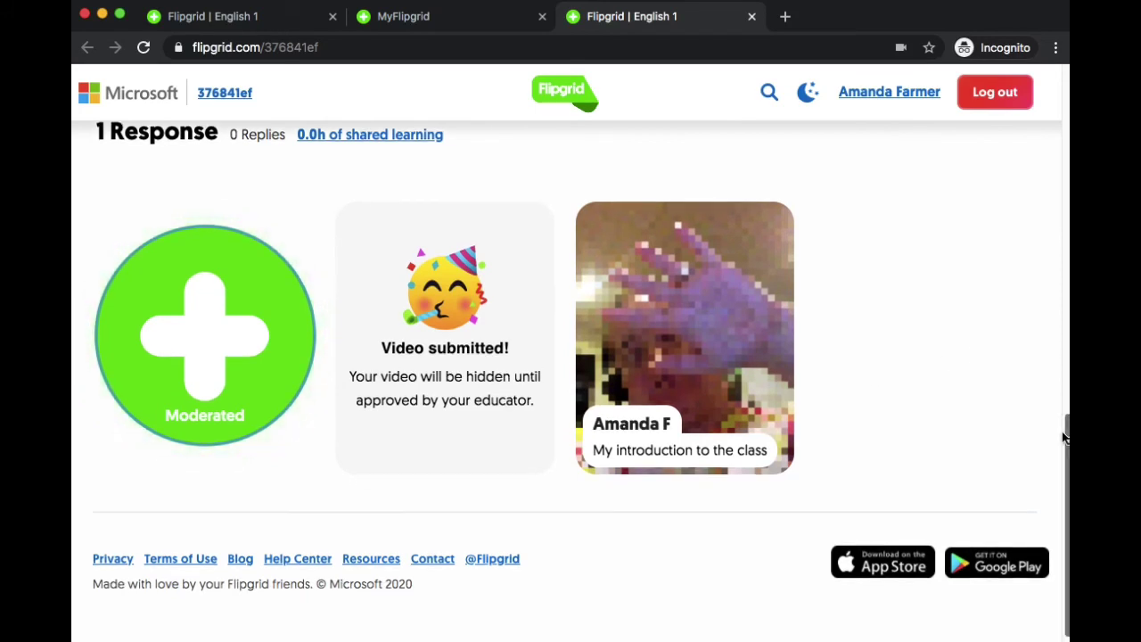
{"action": "left_click_drag", "start_coordinate": [1066, 437], "coordinate": [1053, 254]}
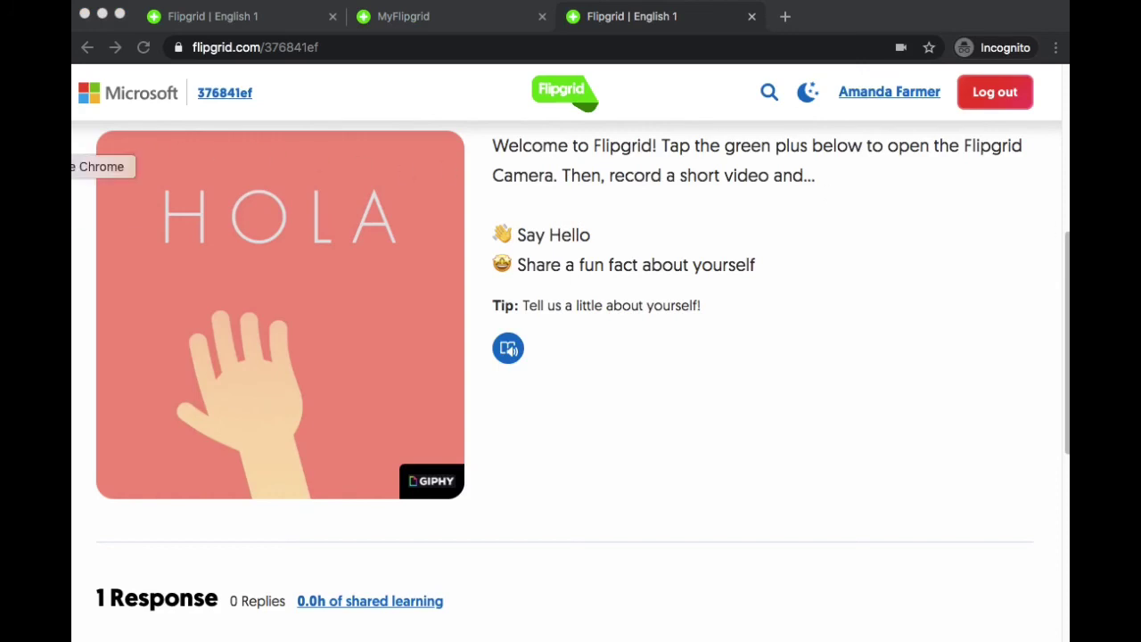
Switch between the browser tabs at the top of the window.
{"action": "left_click", "coordinate": [147, 0]}
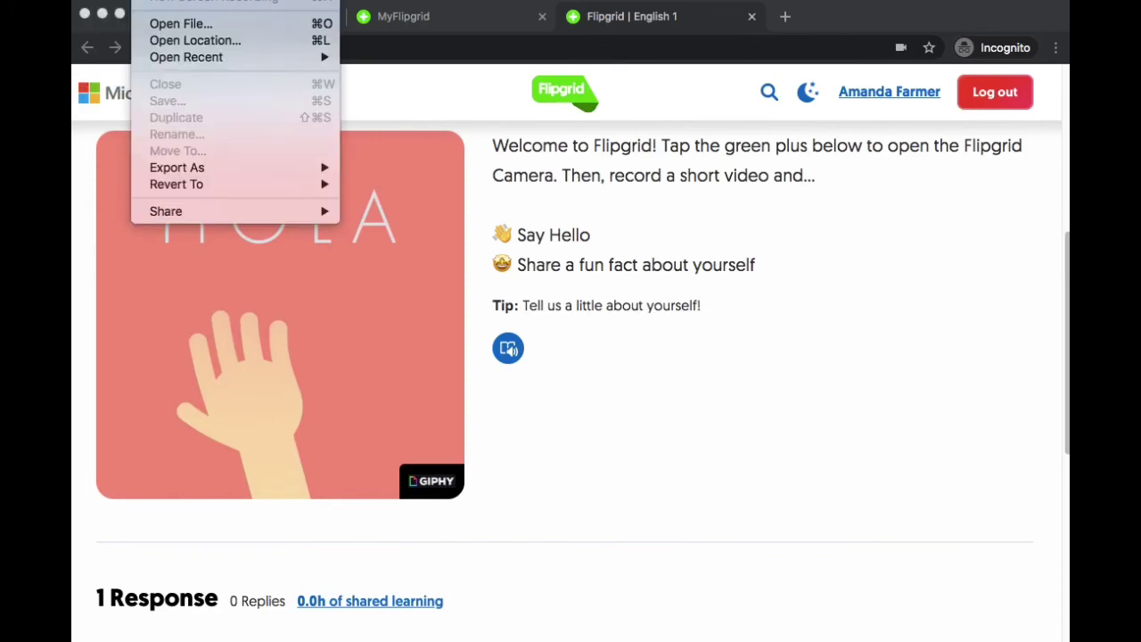
{"action": "left_click", "coordinate": [214, 0]}
{"action": "left_click", "coordinate": [190, 58]}
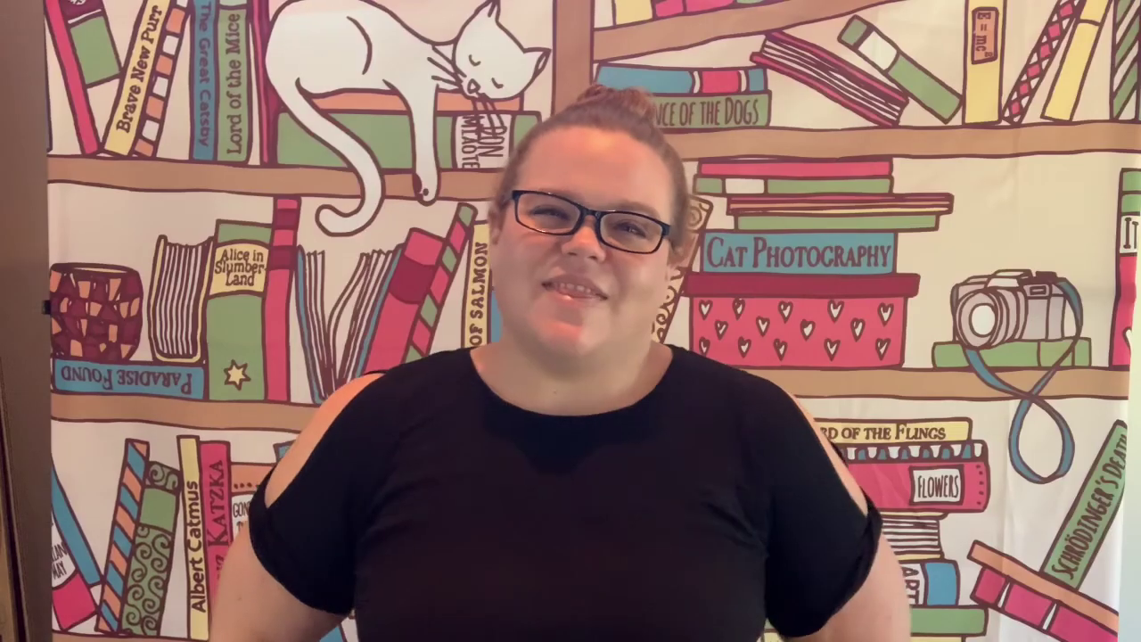